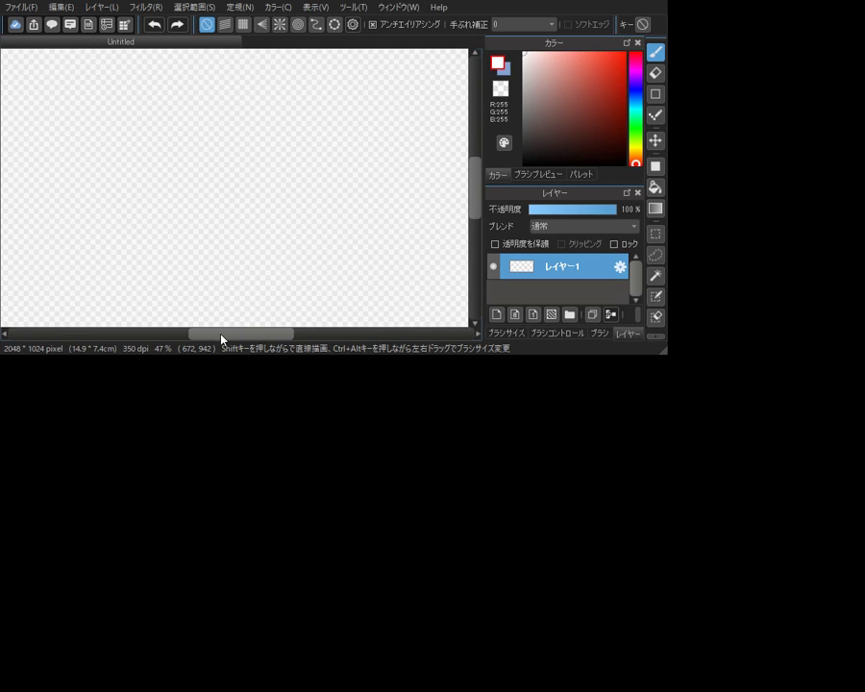
Maximize the window, add レイヤー2 above レイヤー1, and fill レイヤー1 with white
{"action": "key", "text": "super+Up"}
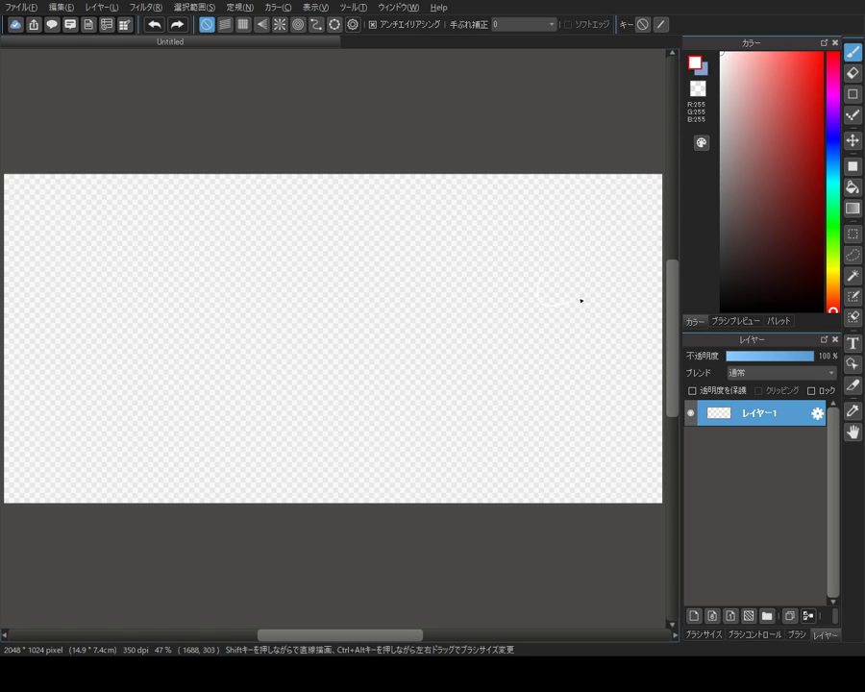
{"action": "left_click", "coordinate": [693, 615]}
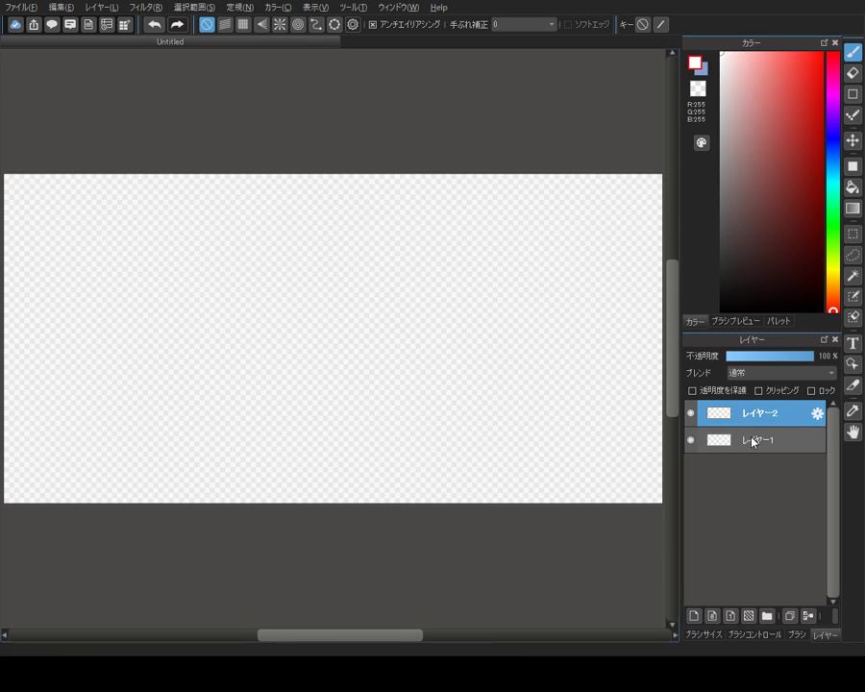
{"action": "left_click", "coordinate": [754, 441]}
{"action": "left_click", "coordinate": [852, 187]}
{"action": "left_click", "coordinate": [581, 319]}
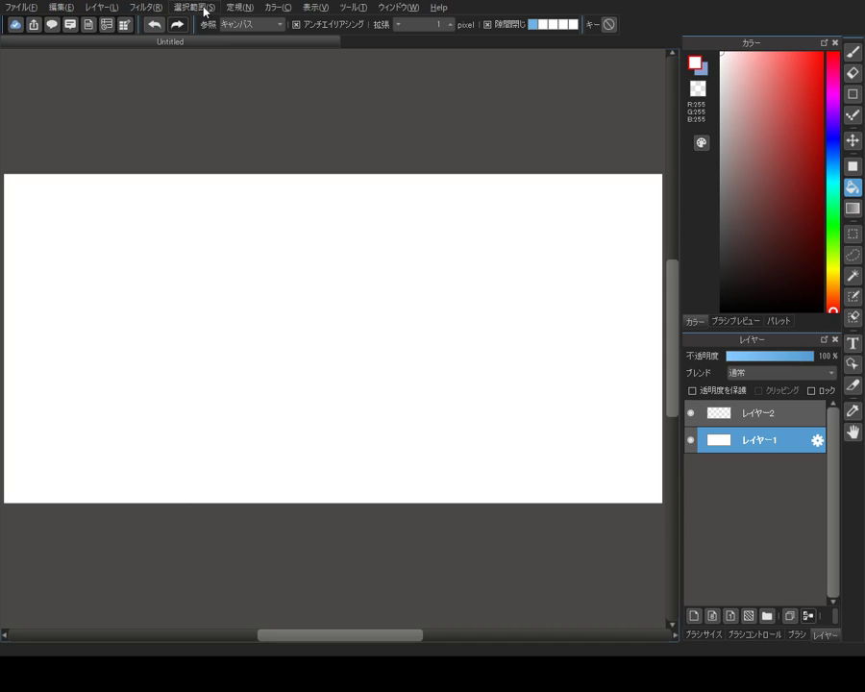
Switch to the Brush tool and choose the size 15 ドローイングペン near the end of the brush list
{"action": "left_click", "coordinate": [854, 53]}
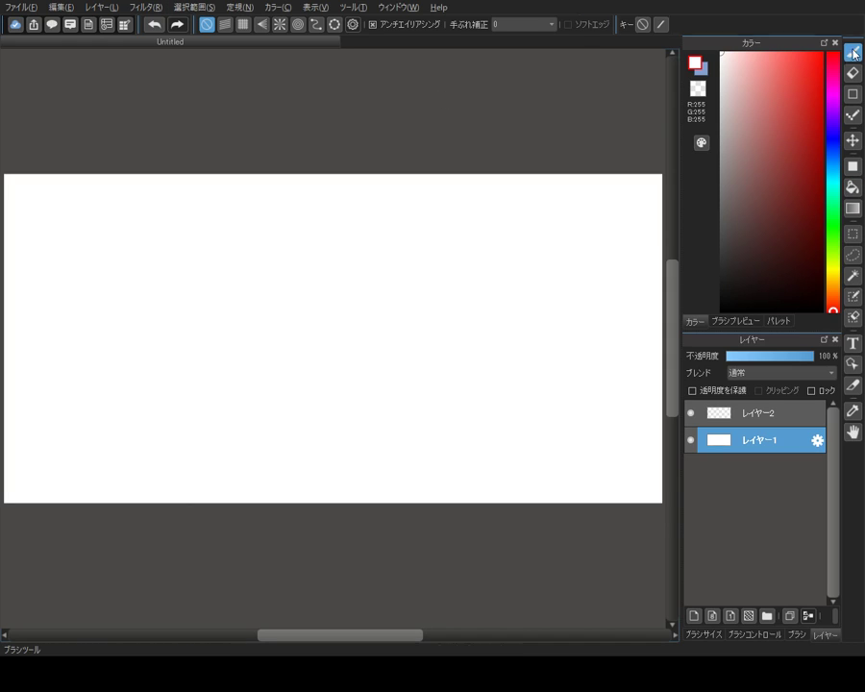
{"action": "left_click", "coordinate": [752, 635]}
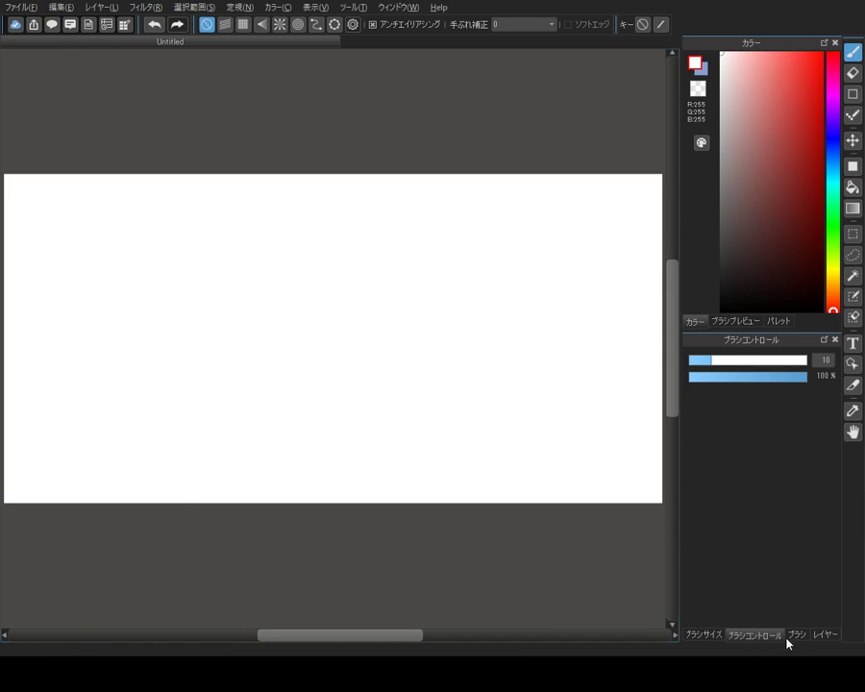
{"action": "left_click", "coordinate": [794, 636]}
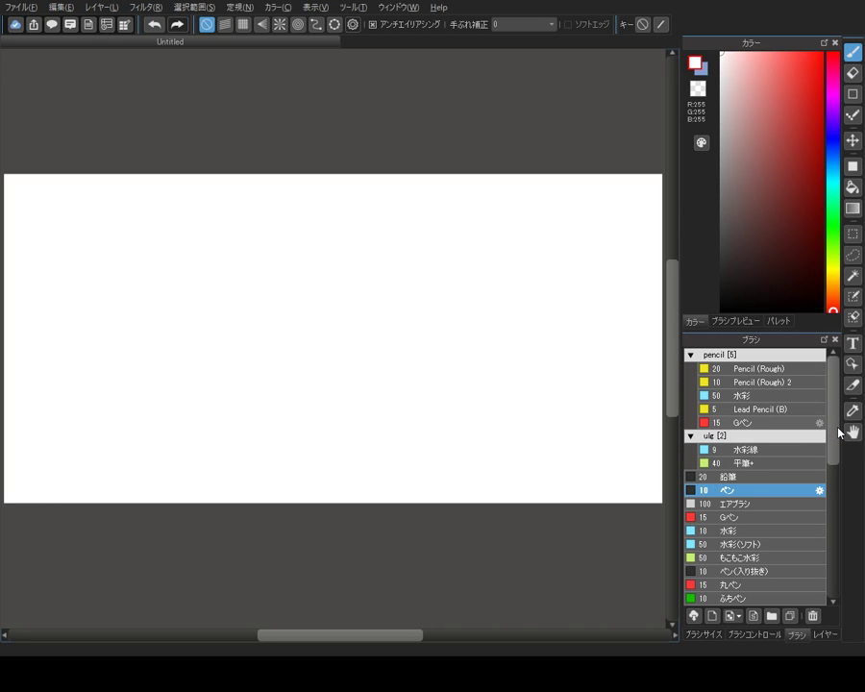
{"action": "mouse_move", "coordinate": [834, 429]}
{"action": "left_mouse_down"}
{"action": "mouse_move", "coordinate": [842, 582]}
{"action": "mouse_move", "coordinate": [838, 438]}
{"action": "mouse_move", "coordinate": [836, 511]}
{"action": "mouse_move", "coordinate": [836, 447]}
{"action": "left_mouse_up"}
{"action": "scroll", "coordinate": [814, 469], "scroll_direction": "down", "scroll_amount": 10}
{"action": "scroll", "coordinate": [832, 524], "scroll_direction": "down", "scroll_amount": 2}
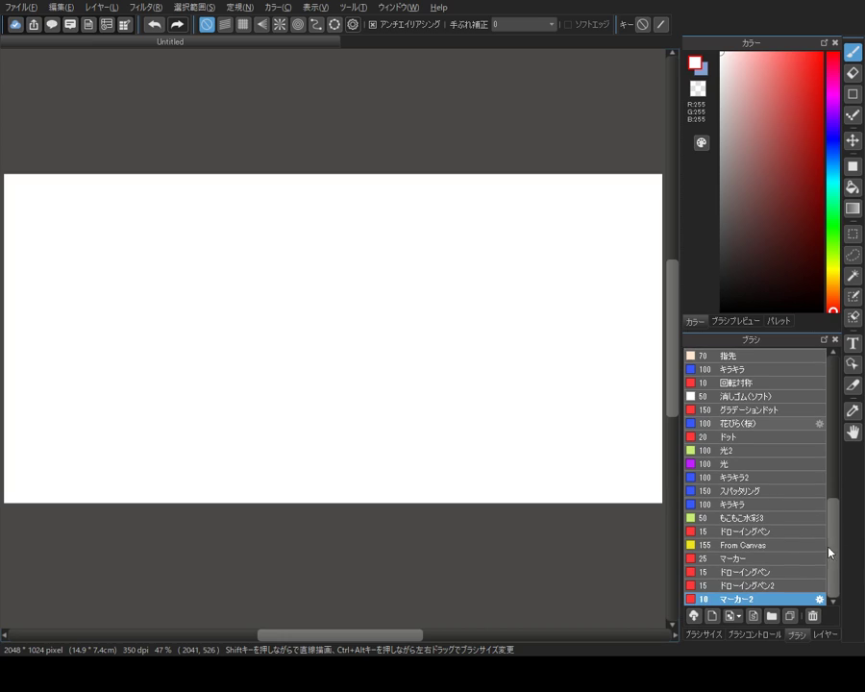
{"action": "left_click", "coordinate": [768, 573]}
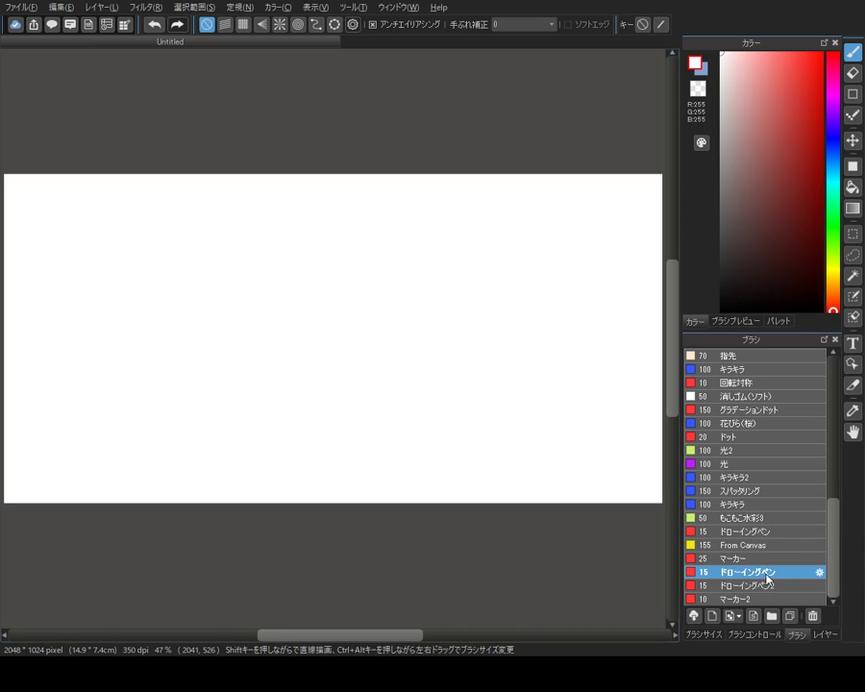
Try squiggle strokes in dark brown, RGB 67, 54, 50, and undo them
{"action": "left_click", "coordinate": [833, 301]}
{"action": "left_click", "coordinate": [745, 244]}
{"action": "left_click_drag", "start_coordinate": [446, 307], "coordinate": [515, 344]}
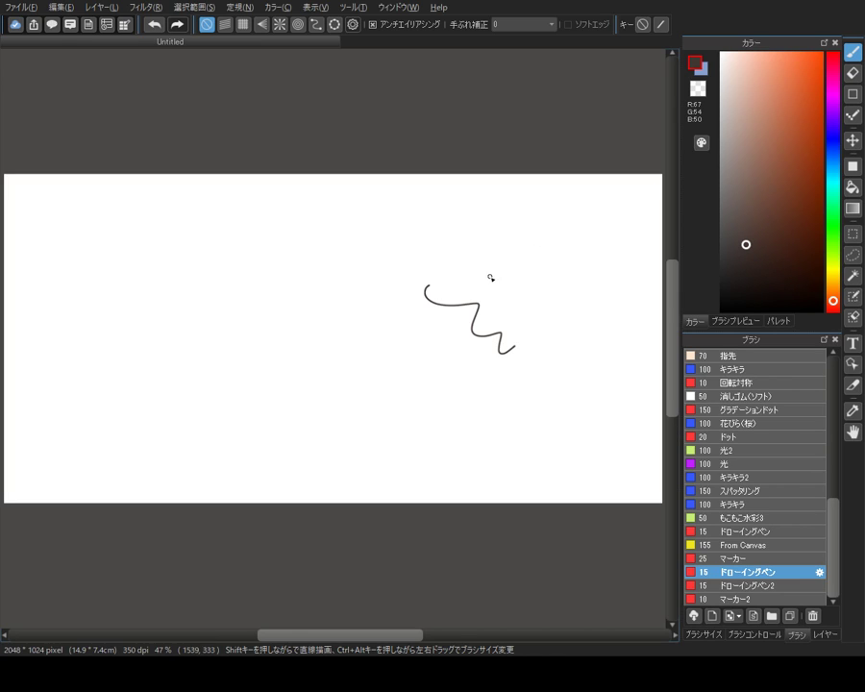
{"action": "key", "text": "ctrl+z"}
{"action": "mouse_move", "coordinate": [430, 290]}
{"action": "left_mouse_down"}
{"action": "mouse_move", "coordinate": [440, 301]}
{"action": "mouse_move", "coordinate": [469, 285]}
{"action": "mouse_move", "coordinate": [503, 306]}
{"action": "mouse_move", "coordinate": [519, 344]}
{"action": "left_mouse_up"}
{"action": "key", "text": "ctrl+z"}
{"action": "key", "text": "ctrl+z"}
{"action": "left_click_drag", "start_coordinate": [451, 292], "coordinate": [454, 338]}
{"action": "key", "text": "ctrl+z"}
Shift the brush colour to a purple hue and try strokes in different tints, undoing each one
{"action": "left_click", "coordinate": [747, 191]}
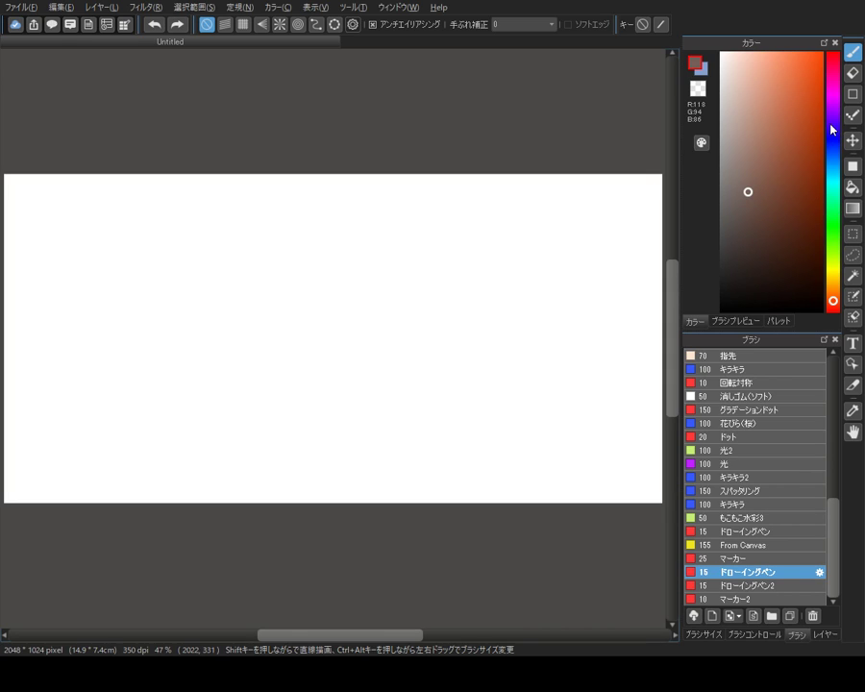
{"action": "left_click_drag", "start_coordinate": [833, 129], "coordinate": [833, 113]}
{"action": "left_click_drag", "start_coordinate": [509, 293], "coordinate": [552, 323]}
{"action": "key", "text": "ctrl+z"}
{"action": "left_click", "coordinate": [740, 158]}
{"action": "left_click_drag", "start_coordinate": [426, 331], "coordinate": [519, 326]}
{"action": "key", "text": "ctrl+z"}
Try short strokes in muted purple, RGB 112, 97, 122, and undo them
{"action": "left_click", "coordinate": [740, 187]}
{"action": "mouse_move", "coordinate": [351, 338]}
{"action": "left_mouse_down"}
{"action": "mouse_move", "coordinate": [412, 342]}
{"action": "mouse_move", "coordinate": [437, 324]}
{"action": "left_mouse_up"}
{"action": "key", "text": "ctrl+z"}
{"action": "mouse_move", "coordinate": [378, 282]}
{"action": "left_mouse_down"}
{"action": "mouse_move", "coordinate": [374, 298]}
{"action": "mouse_move", "coordinate": [390, 294]}
{"action": "left_mouse_up"}
{"action": "key", "text": "ctrl+z"}
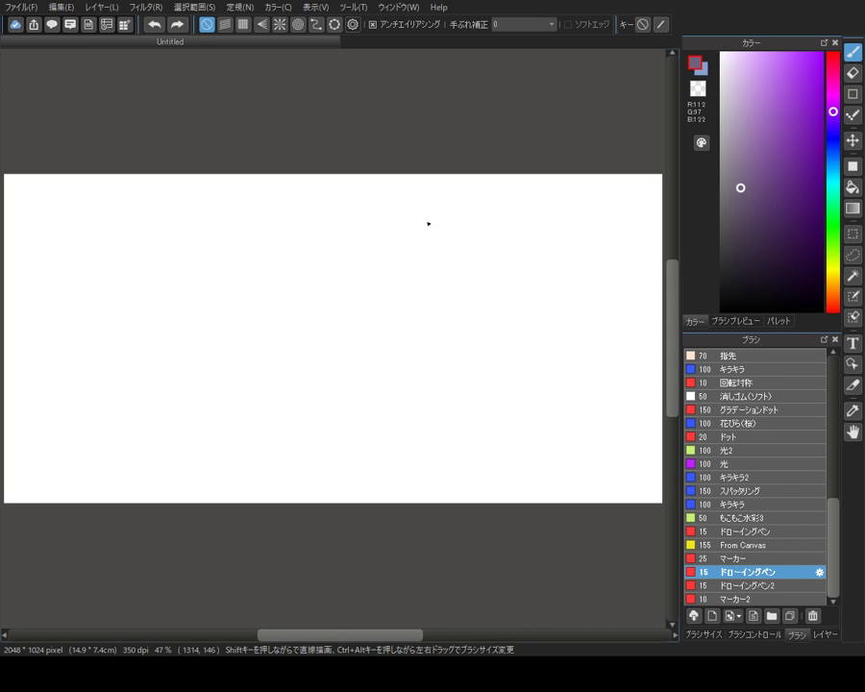
Test ドローイングペン at 100% zoom in muted purple, RGB 114, 100, 124, and undo the strokes
{"action": "scroll", "coordinate": [438, 303], "scroll_direction": "down", "scroll_amount": 1}
{"action": "scroll", "coordinate": [440, 303], "scroll_direction": "up", "scroll_amount": 2}
{"action": "scroll", "coordinate": [438, 304], "scroll_direction": "up", "scroll_amount": 1}
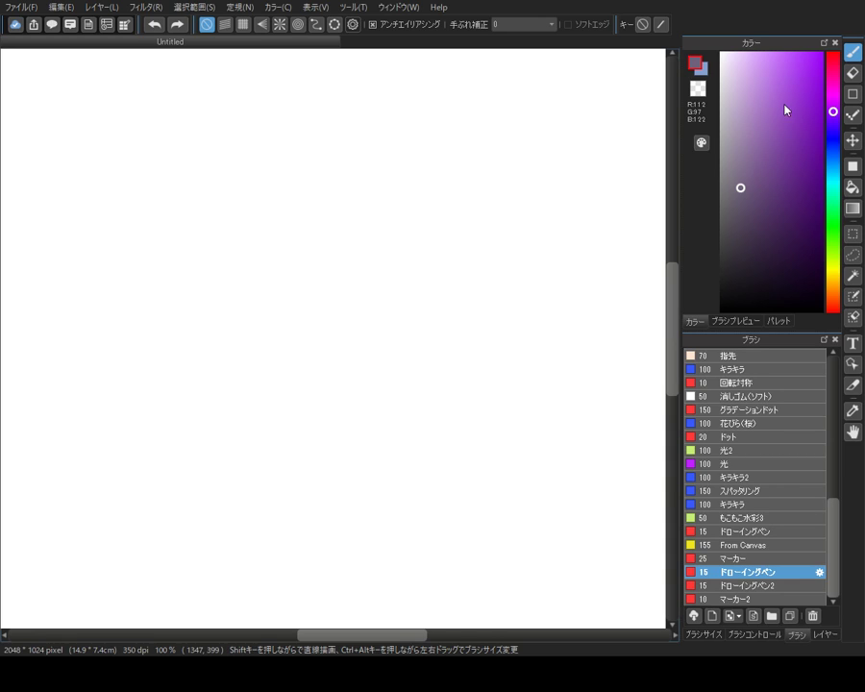
{"action": "mouse_move", "coordinate": [421, 188]}
{"action": "left_mouse_down"}
{"action": "mouse_move", "coordinate": [392, 213]}
{"action": "mouse_move", "coordinate": [457, 293]}
{"action": "mouse_move", "coordinate": [522, 293]}
{"action": "mouse_move", "coordinate": [524, 332]}
{"action": "mouse_move", "coordinate": [540, 345]}
{"action": "left_mouse_up"}
{"action": "key", "text": "ctrl+z"}
{"action": "left_click_drag", "start_coordinate": [534, 247], "coordinate": [546, 282]}
{"action": "key", "text": "ctrl+z"}
{"action": "key", "text": "ctrl+z"}
Move the マーカー and ドローイングペン brushes up the brush list to just below 鉛筆
{"action": "left_click", "coordinate": [759, 558]}
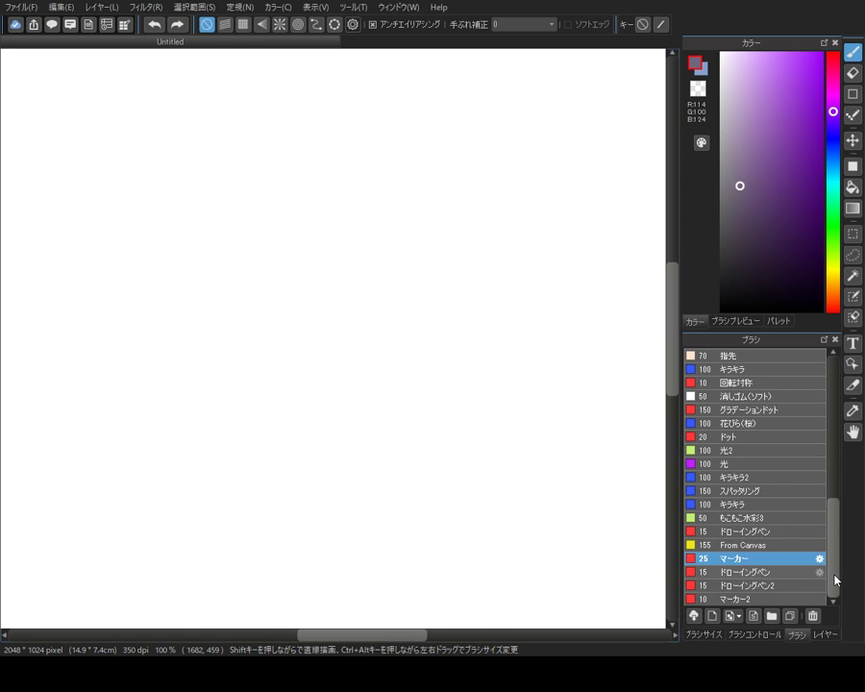
{"action": "left_click", "coordinate": [792, 598]}
{"action": "mouse_move", "coordinate": [805, 566]}
{"action": "left_mouse_down"}
{"action": "mouse_move", "coordinate": [784, 340]}
{"action": "mouse_move", "coordinate": [774, 463]}
{"action": "left_mouse_up"}
{"action": "mouse_move", "coordinate": [835, 438]}
{"action": "left_mouse_down"}
{"action": "mouse_move", "coordinate": [828, 578]}
{"action": "mouse_move", "coordinate": [801, 388]}
{"action": "mouse_move", "coordinate": [806, 338]}
{"action": "mouse_move", "coordinate": [794, 442]}
{"action": "mouse_move", "coordinate": [797, 334]}
{"action": "mouse_move", "coordinate": [791, 386]}
{"action": "left_mouse_up"}
{"action": "left_click_drag", "start_coordinate": [834, 438], "coordinate": [823, 576]}
Test ドローイングペン2 with a squiggle, and move it and マーカー2 up beside the other relocated pens and markers
{"action": "left_click", "coordinate": [808, 586]}
{"action": "mouse_move", "coordinate": [468, 392]}
{"action": "left_mouse_down"}
{"action": "mouse_move", "coordinate": [442, 404]}
{"action": "mouse_move", "coordinate": [565, 470]}
{"action": "mouse_move", "coordinate": [593, 403]}
{"action": "left_mouse_up"}
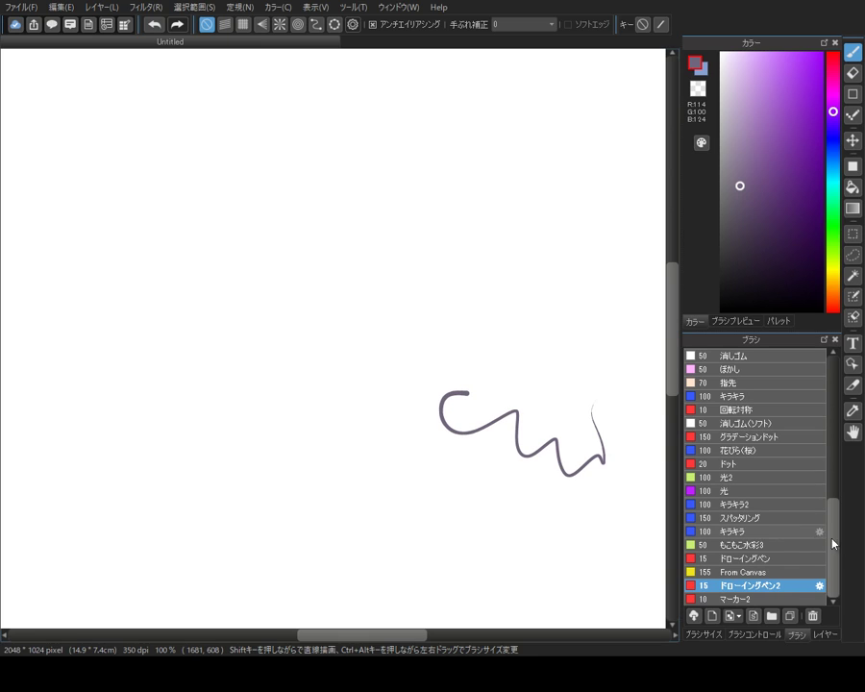
{"action": "mouse_move", "coordinate": [797, 589]}
{"action": "left_mouse_down"}
{"action": "mouse_move", "coordinate": [808, 334]}
{"action": "mouse_move", "coordinate": [790, 433]}
{"action": "mouse_move", "coordinate": [822, 577]}
{"action": "left_mouse_up"}
{"action": "mouse_move", "coordinate": [767, 602]}
{"action": "left_mouse_down"}
{"action": "mouse_move", "coordinate": [803, 324]}
{"action": "mouse_move", "coordinate": [794, 408]}
{"action": "mouse_move", "coordinate": [802, 417]}
{"action": "left_mouse_up"}
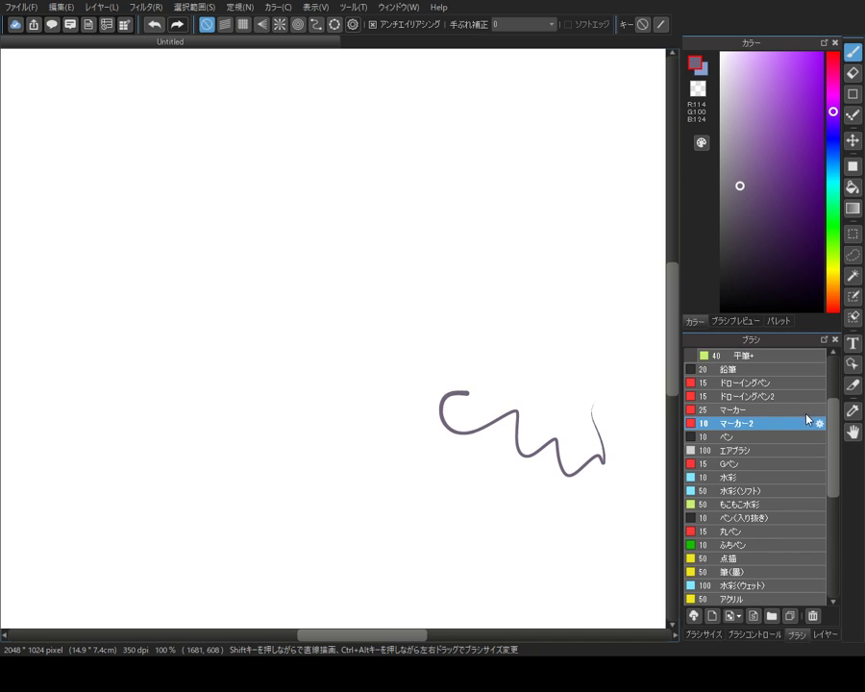
Compare ドローイングペン and ドローイングペン2 with test squiggles beside the first one
{"action": "left_click", "coordinate": [718, 396]}
{"action": "left_click", "coordinate": [717, 381]}
{"action": "mouse_move", "coordinate": [503, 327]}
{"action": "left_mouse_down"}
{"action": "mouse_move", "coordinate": [566, 399]}
{"action": "mouse_move", "coordinate": [554, 414]}
{"action": "mouse_move", "coordinate": [570, 431]}
{"action": "mouse_move", "coordinate": [589, 380]}
{"action": "mouse_move", "coordinate": [575, 370]}
{"action": "mouse_move", "coordinate": [607, 420]}
{"action": "left_mouse_up"}
{"action": "left_click", "coordinate": [735, 396]}
{"action": "left_click", "coordinate": [717, 382]}
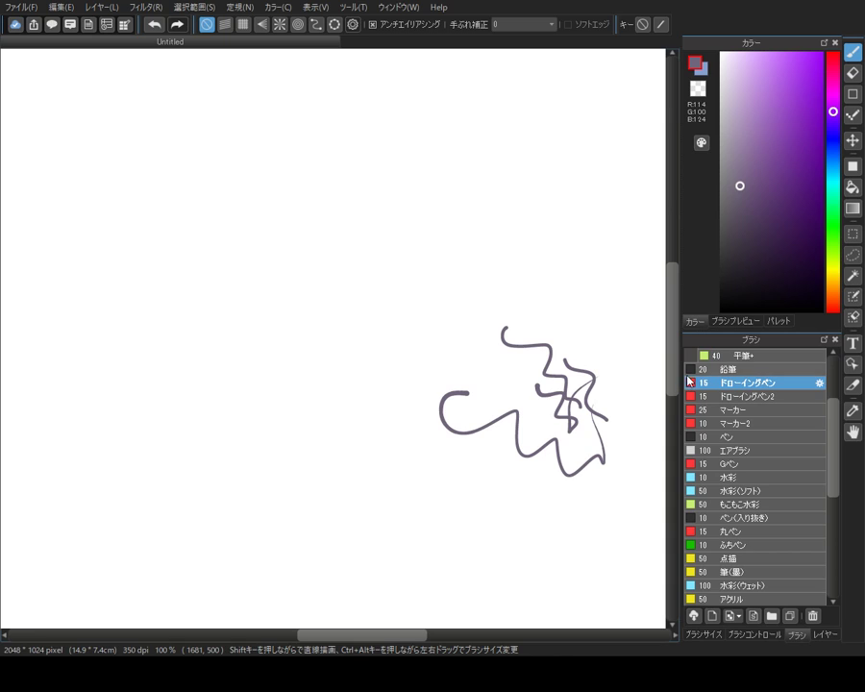
Clear the test strokes from レイヤー1, refill it with white and lock it, and make レイヤー2 active
{"action": "key", "text": "Delete"}
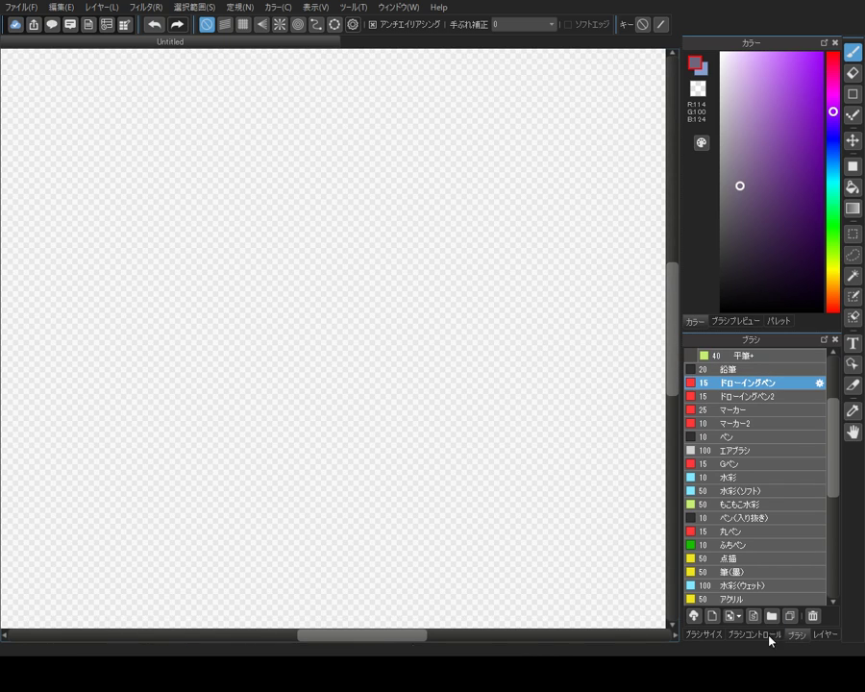
{"action": "left_click", "coordinate": [827, 635]}
{"action": "left_click", "coordinate": [722, 53]}
{"action": "left_click", "coordinate": [852, 187]}
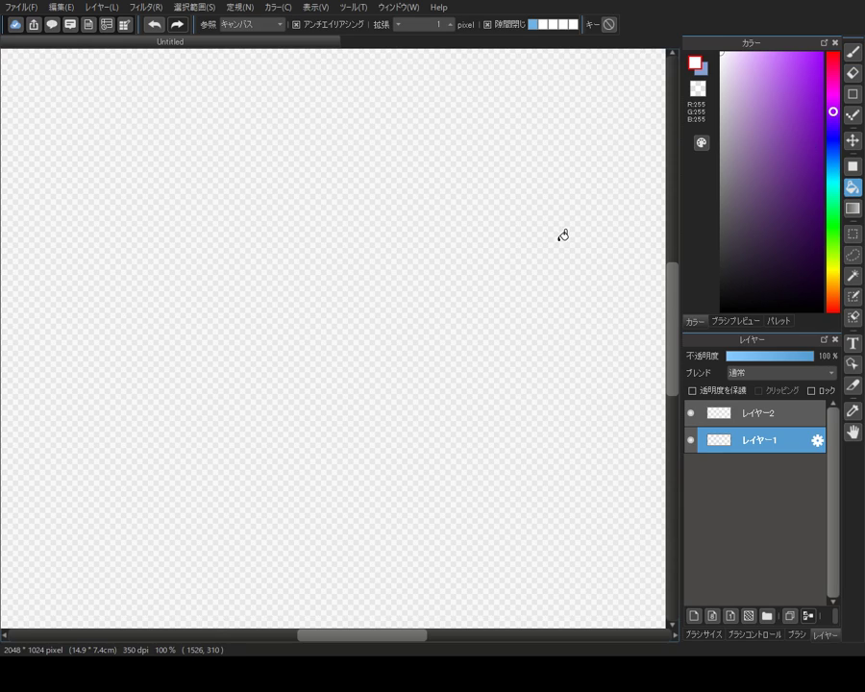
{"action": "left_click", "coordinate": [562, 236]}
{"action": "left_click", "coordinate": [786, 412]}
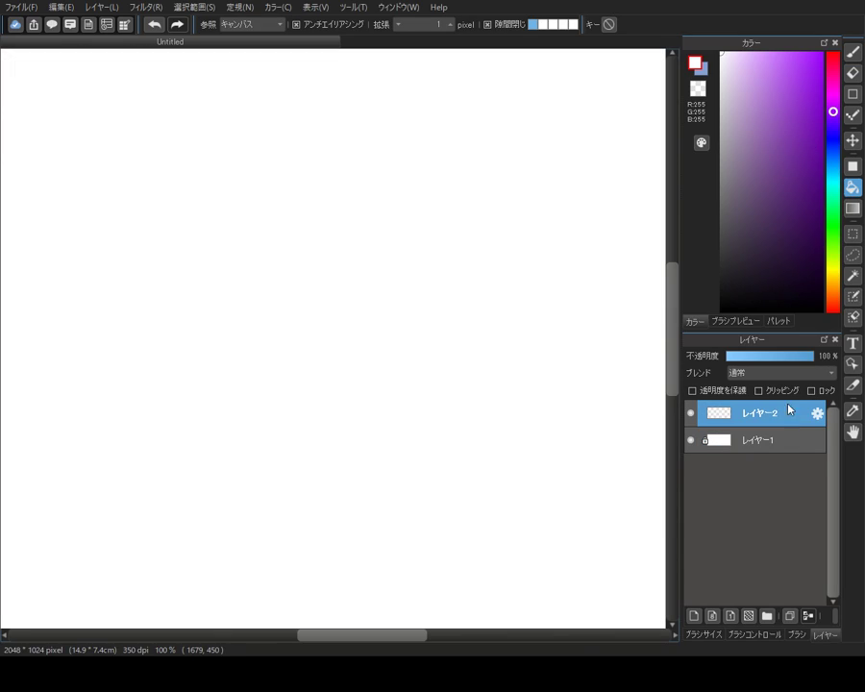
Return to the Brush tool with muted purple, RGB 105, 89, 115, and try a stroke on レイヤー2
{"action": "left_click", "coordinate": [851, 51]}
{"action": "left_click", "coordinate": [742, 194]}
{"action": "mouse_move", "coordinate": [496, 227]}
{"action": "left_mouse_down"}
{"action": "mouse_move", "coordinate": [517, 289]}
{"action": "mouse_move", "coordinate": [540, 299]}
{"action": "left_mouse_up"}
{"action": "key", "text": "ctrl+z"}
Reduce the ドローイングペン size to 8.8 and try strokes with it, undoing them
{"action": "left_click", "coordinate": [755, 635]}
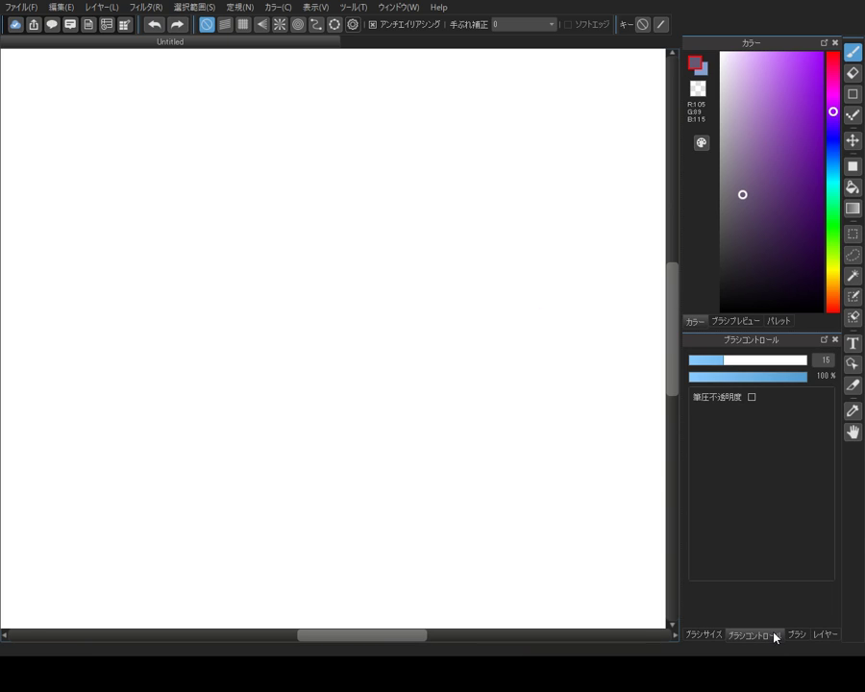
{"action": "left_click", "coordinate": [796, 635]}
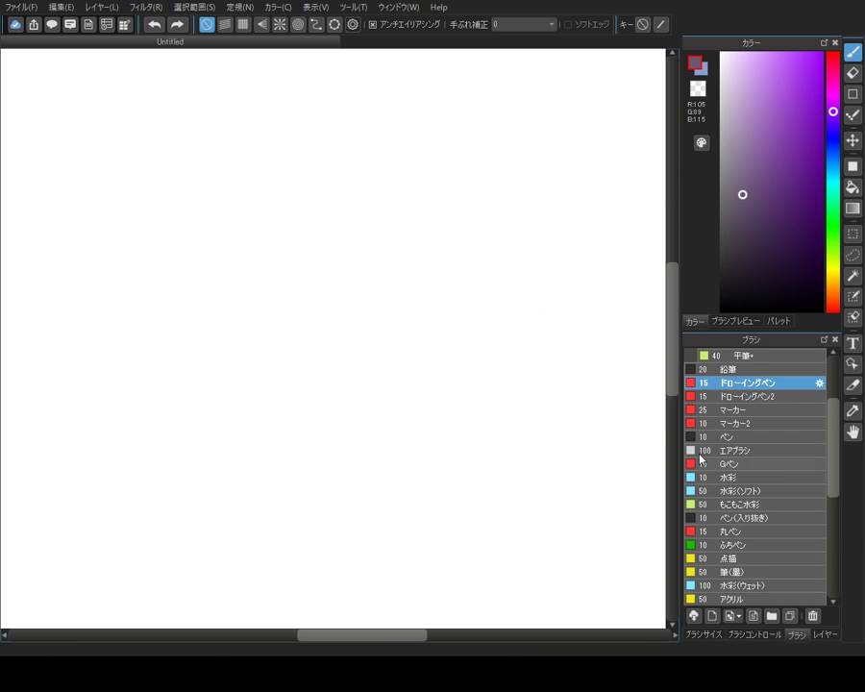
{"action": "left_click", "coordinate": [479, 374], "text": "shift"}
{"action": "key", "text": "ctrl+z"}
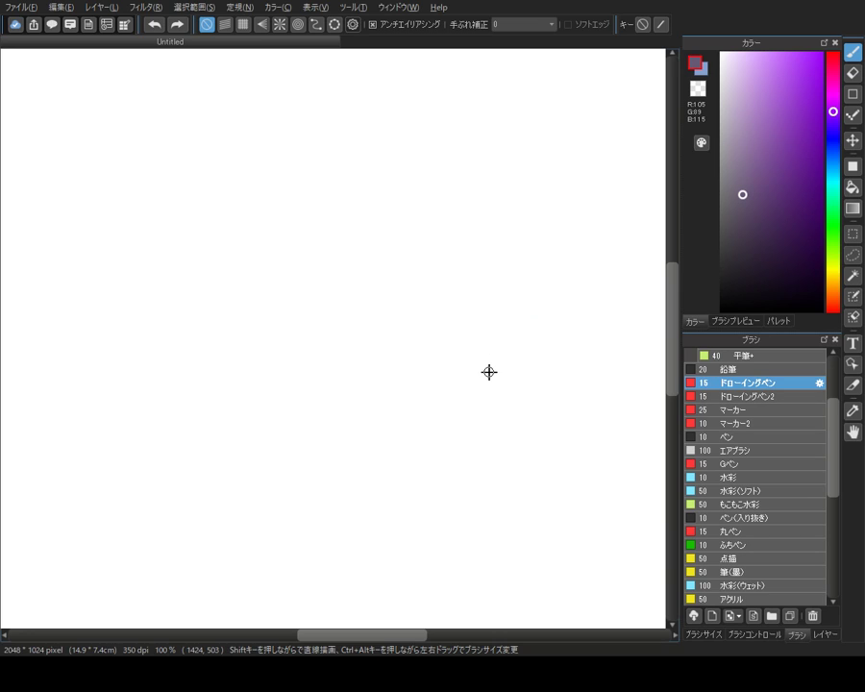
{"action": "mouse_move", "coordinate": [483, 310]}
{"action": "left_mouse_down"}
{"action": "mouse_move", "coordinate": [505, 371]}
{"action": "mouse_move", "coordinate": [541, 394]}
{"action": "left_mouse_up"}
{"action": "key", "text": "ctrl+z"}
Test マーカー by overlapping light purple, RGB 193, 179, 202, on a dark purple stroke, and undo both
{"action": "left_click", "coordinate": [756, 417]}
{"action": "mouse_move", "coordinate": [439, 389]}
{"action": "left_mouse_down"}
{"action": "mouse_move", "coordinate": [515, 394]}
{"action": "mouse_move", "coordinate": [568, 414]}
{"action": "left_mouse_up"}
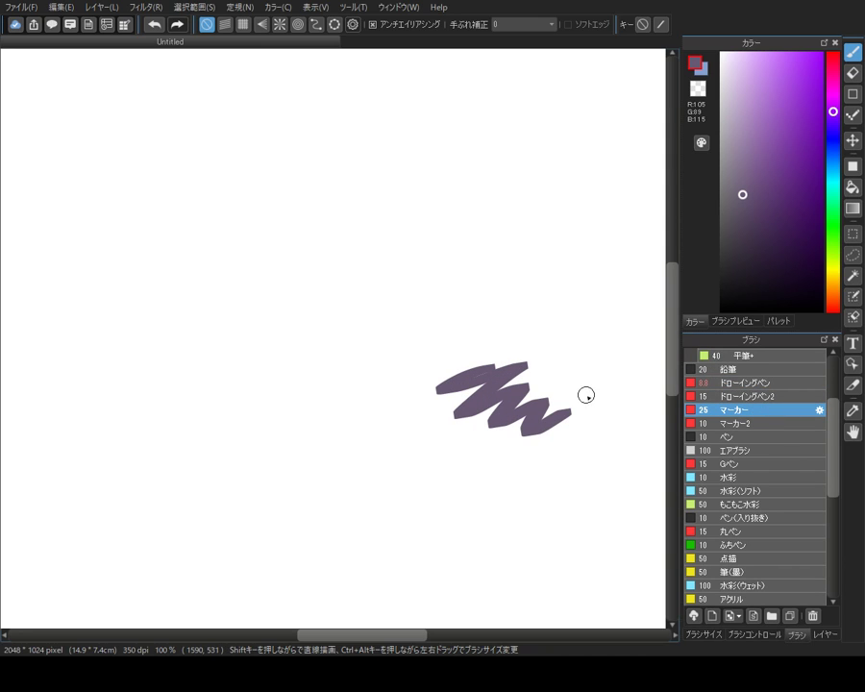
{"action": "left_click", "coordinate": [730, 105]}
{"action": "left_click_drag", "start_coordinate": [555, 369], "coordinate": [550, 395]}
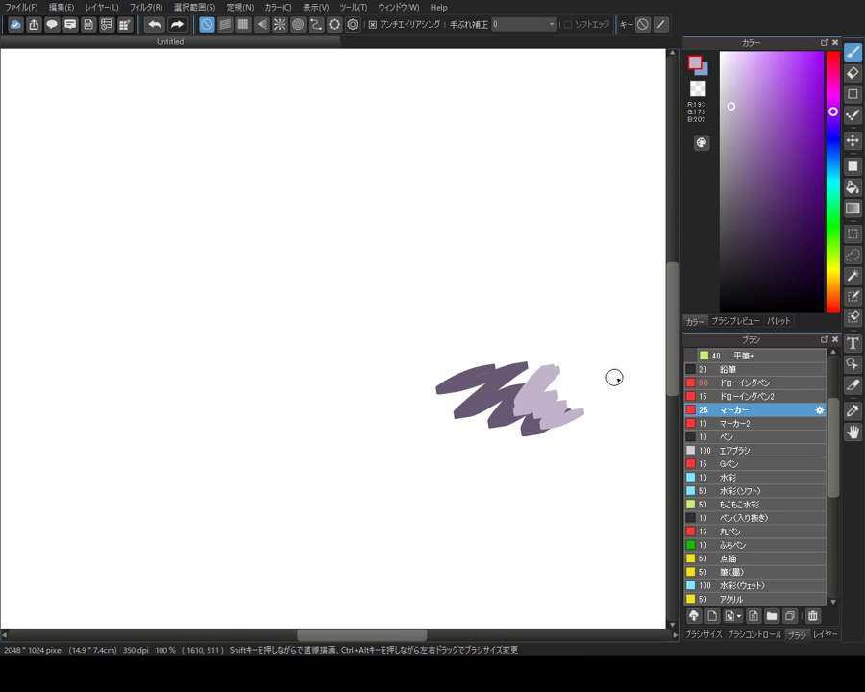
{"action": "key", "text": "ctrl+z"}
{"action": "key", "text": "ctrl+z"}
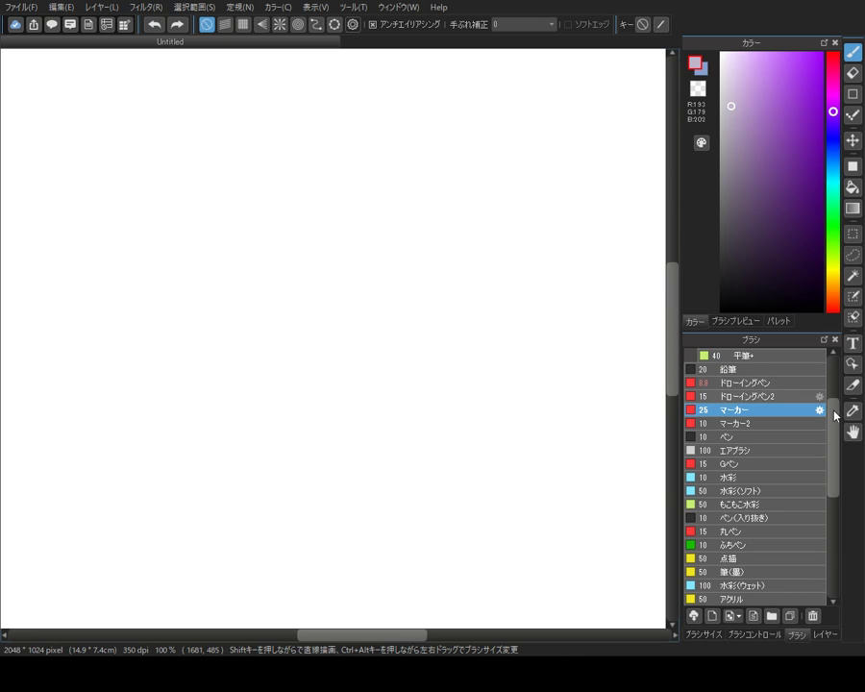
Move the size 50 平筆 brush up the brush list to directly below マーカー
{"action": "scroll", "coordinate": [832, 400], "scroll_direction": "up", "scroll_amount": 3}
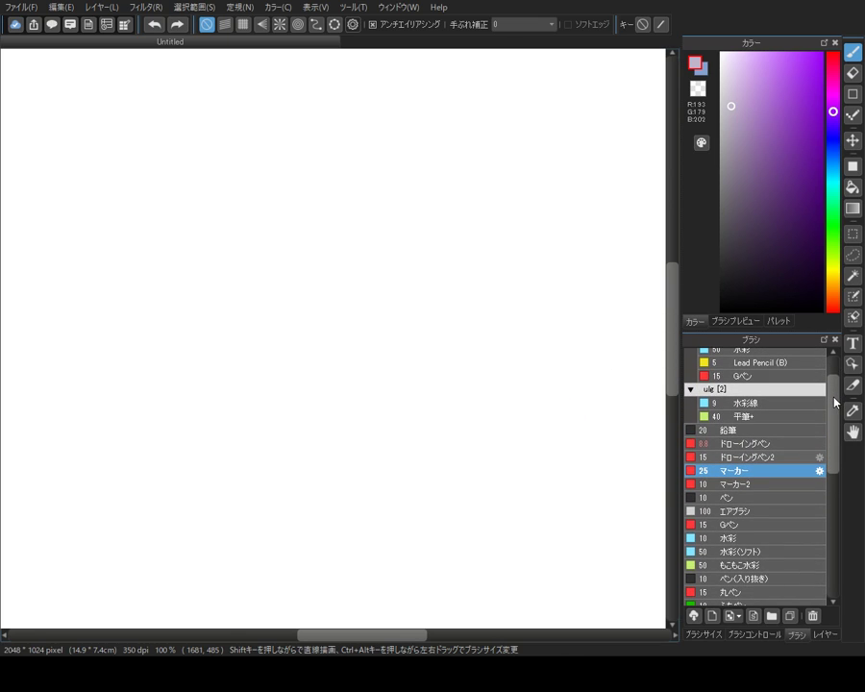
{"action": "scroll", "coordinate": [832, 401], "scroll_direction": "down", "scroll_amount": 3}
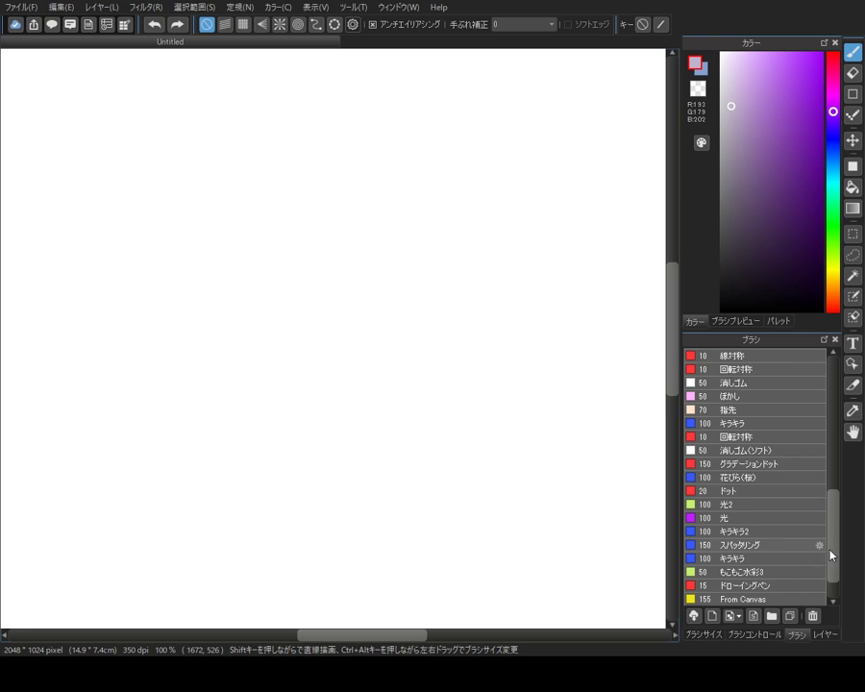
{"action": "left_click_drag", "start_coordinate": [830, 556], "coordinate": [833, 589]}
{"action": "mouse_move", "coordinate": [776, 571]}
{"action": "left_mouse_down"}
{"action": "mouse_move", "coordinate": [789, 341]}
{"action": "mouse_move", "coordinate": [798, 535]}
{"action": "left_mouse_up"}
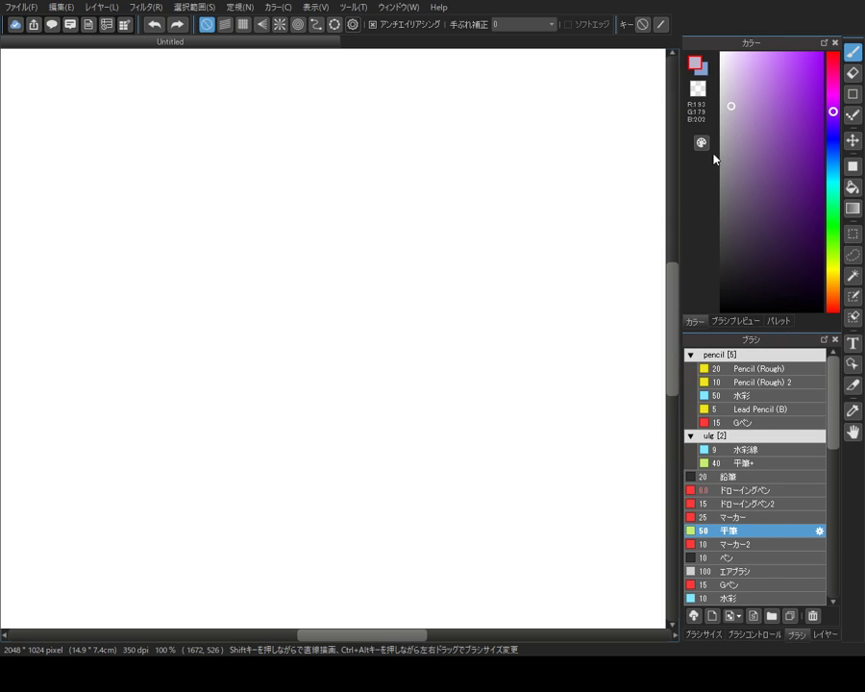
Try zigzag strokes with 平筆 in light purple and undo them
{"action": "mouse_move", "coordinate": [530, 217]}
{"action": "left_mouse_down"}
{"action": "mouse_move", "coordinate": [571, 320]}
{"action": "mouse_move", "coordinate": [635, 313]}
{"action": "mouse_move", "coordinate": [585, 310]}
{"action": "mouse_move", "coordinate": [582, 294]}
{"action": "mouse_move", "coordinate": [559, 296]}
{"action": "mouse_move", "coordinate": [545, 285]}
{"action": "mouse_move", "coordinate": [531, 238]}
{"action": "left_mouse_up"}
{"action": "key", "text": "ctrl+z"}
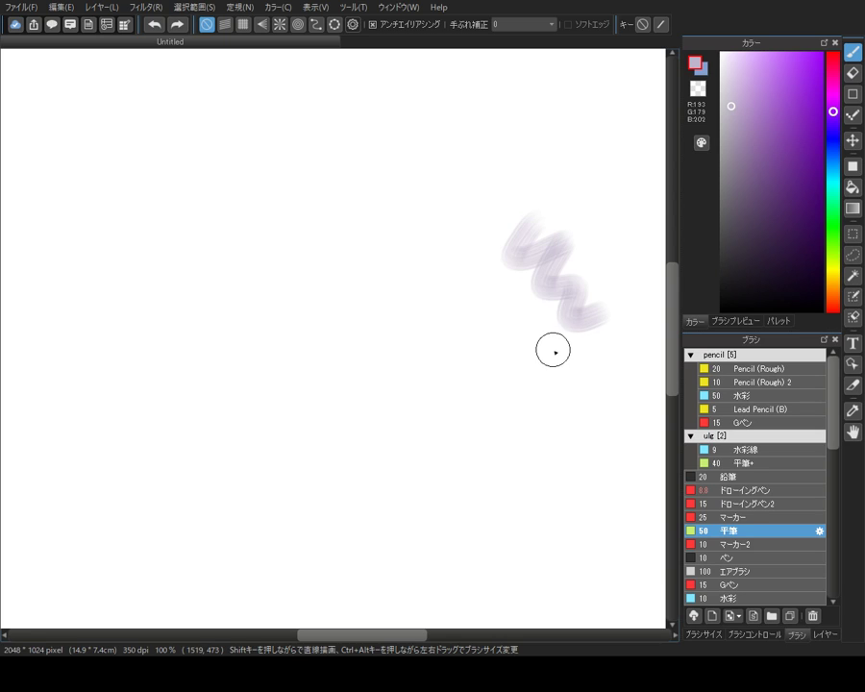
{"action": "mouse_move", "coordinate": [547, 286]}
{"action": "left_mouse_down"}
{"action": "mouse_move", "coordinate": [572, 323]}
{"action": "mouse_move", "coordinate": [561, 341]}
{"action": "mouse_move", "coordinate": [515, 329]}
{"action": "left_mouse_up"}
{"action": "key", "text": "ctrl+z"}
{"action": "key", "text": "ctrl+z"}
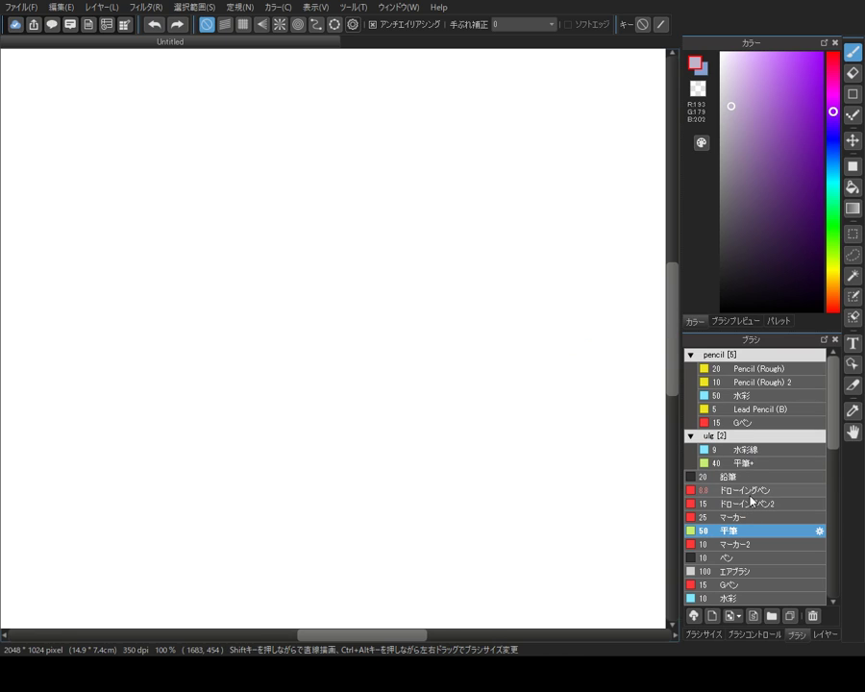
Switch back to ドローイングペン, try a stroke with it and undo it
{"action": "left_click", "coordinate": [749, 490]}
{"action": "left_click_drag", "start_coordinate": [442, 338], "coordinate": [485, 379]}
{"action": "key", "text": "ctrl+z"}
Restore the window from full size and reshape it into a tall, narrow window
{"action": "left_click", "coordinate": [820, 0]}
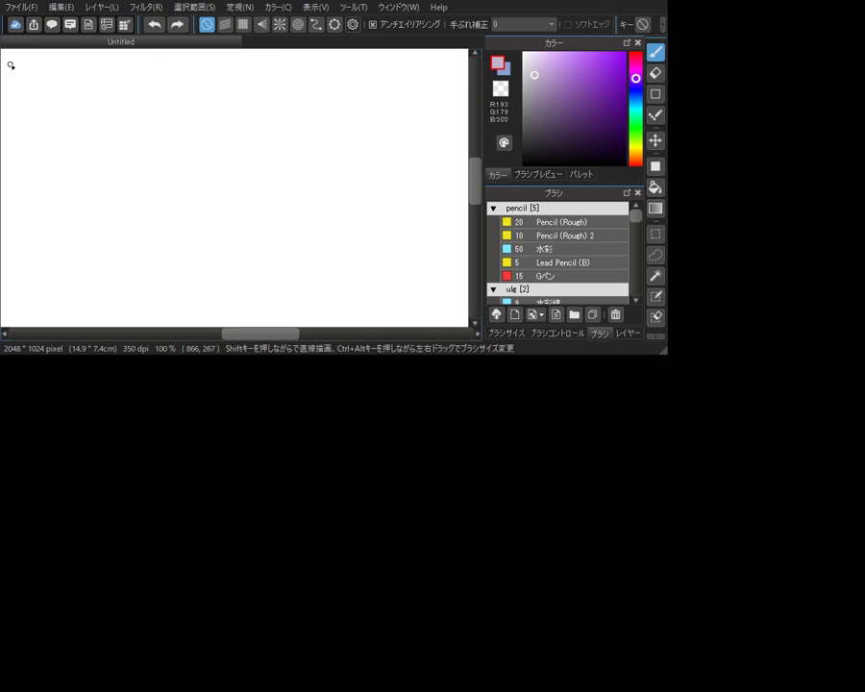
{"action": "left_click_drag", "start_coordinate": [665, 352], "coordinate": [463, 652]}
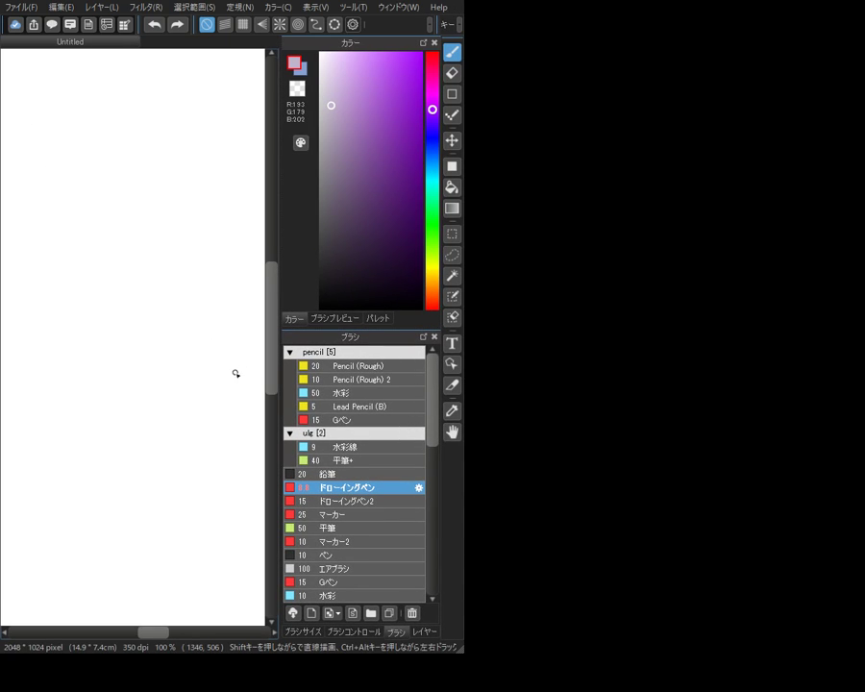
{"action": "left_click_drag", "start_coordinate": [4, 366], "coordinate": [0, 361]}
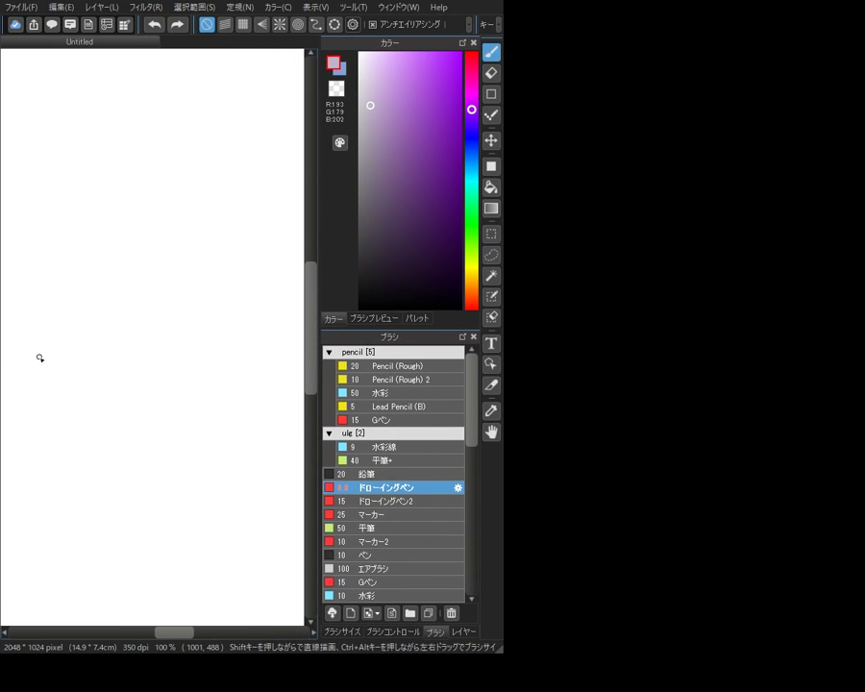
Hide the palettes to try a stroke on the wider canvas, undo it and show the palettes again
{"action": "key", "text": "Tab"}
{"action": "mouse_move", "coordinate": [179, 288]}
{"action": "left_mouse_down"}
{"action": "mouse_move", "coordinate": [253, 342]}
{"action": "mouse_move", "coordinate": [286, 338]}
{"action": "left_mouse_up"}
{"action": "key", "text": "ctrl+z"}
{"action": "key", "text": "Tab"}
Set the brush colour to muted purple, RGB 117, 102, 125, and hide the palettes for an undone test stroke
{"action": "left_click", "coordinate": [375, 166]}
{"action": "left_click", "coordinate": [377, 182]}
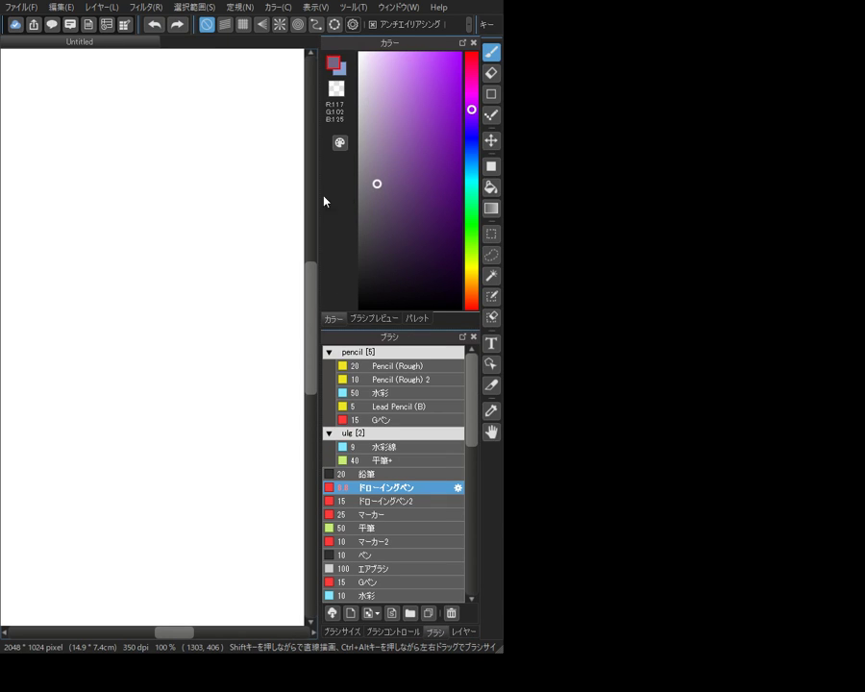
{"action": "key", "text": "Tab"}
{"action": "mouse_move", "coordinate": [187, 236]}
{"action": "left_mouse_down"}
{"action": "mouse_move", "coordinate": [215, 250]}
{"action": "mouse_move", "coordinate": [227, 294]}
{"action": "left_mouse_up"}
{"action": "key", "text": "ctrl+z"}
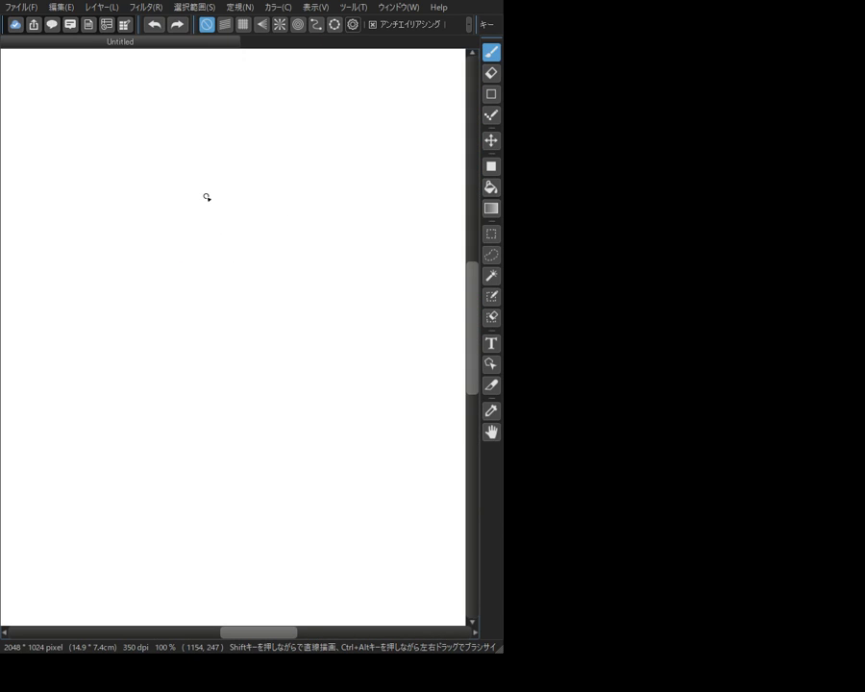
Sketch the creature's central joint in purple: a small pointed petal, a curved line beside it and a small circle beneath
{"action": "mouse_move", "coordinate": [251, 256]}
{"action": "left_mouse_down"}
{"action": "mouse_move", "coordinate": [255, 243]}
{"action": "mouse_move", "coordinate": [266, 249]}
{"action": "left_mouse_up"}
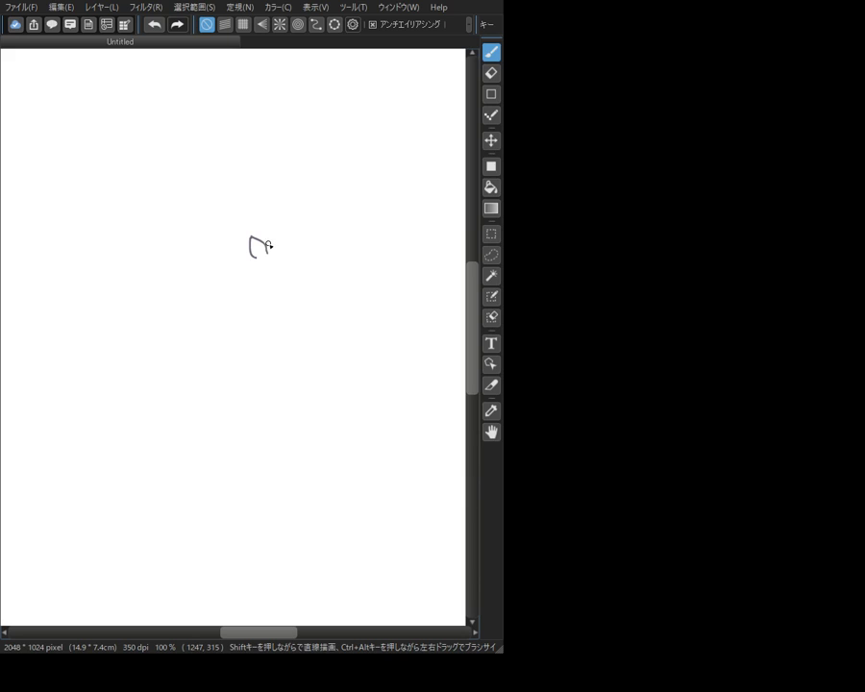
{"action": "mouse_move", "coordinate": [280, 244]}
{"action": "left_mouse_down"}
{"action": "mouse_move", "coordinate": [298, 230]}
{"action": "mouse_move", "coordinate": [309, 257]}
{"action": "left_mouse_up"}
{"action": "key", "text": "ctrl+z"}
{"action": "left_click", "coordinate": [258, 251]}
{"action": "mouse_move", "coordinate": [258, 257]}
{"action": "left_mouse_down"}
{"action": "mouse_move", "coordinate": [269, 267]}
{"action": "mouse_move", "coordinate": [266, 251]}
{"action": "mouse_move", "coordinate": [272, 269]}
{"action": "left_mouse_up"}
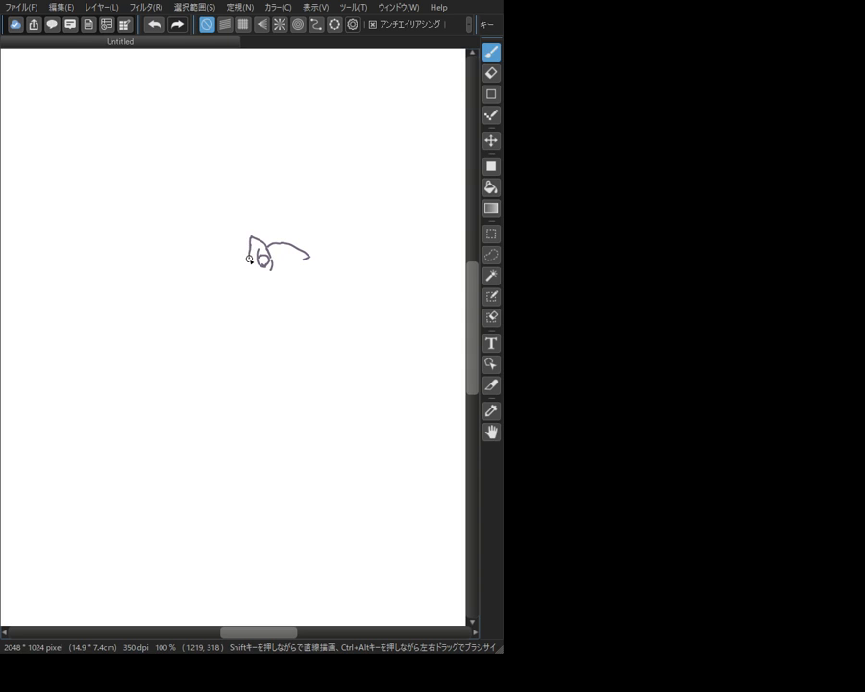
{"action": "key", "text": "ctrl+z"}
{"action": "key", "text": "ctrl+z"}
Add folded petals below the joint's small circle and a long leaf-shaped arm segment with a rounded plate above it
{"action": "mouse_move", "coordinate": [247, 267]}
{"action": "left_mouse_down"}
{"action": "mouse_move", "coordinate": [256, 270]}
{"action": "mouse_move", "coordinate": [255, 292]}
{"action": "mouse_move", "coordinate": [265, 273]}
{"action": "left_mouse_up"}
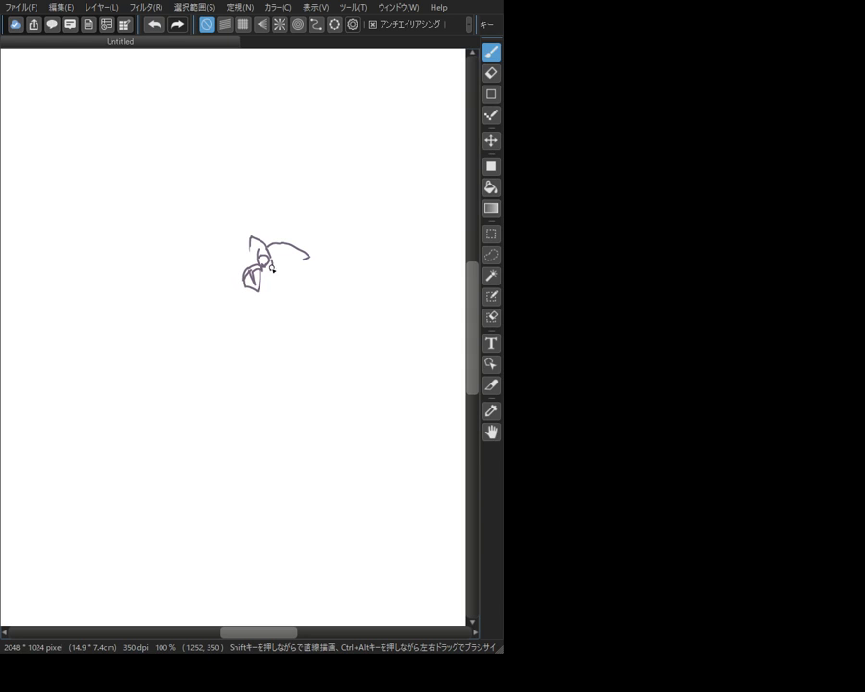
{"action": "key", "text": "ctrl+z"}
{"action": "mouse_move", "coordinate": [275, 271]}
{"action": "left_mouse_down"}
{"action": "mouse_move", "coordinate": [262, 274]}
{"action": "mouse_move", "coordinate": [279, 256]}
{"action": "mouse_move", "coordinate": [294, 267]}
{"action": "mouse_move", "coordinate": [287, 274]}
{"action": "mouse_move", "coordinate": [278, 271]}
{"action": "mouse_move", "coordinate": [293, 273]}
{"action": "mouse_move", "coordinate": [297, 259]}
{"action": "mouse_move", "coordinate": [276, 243]}
{"action": "mouse_move", "coordinate": [304, 260]}
{"action": "mouse_move", "coordinate": [276, 244]}
{"action": "mouse_move", "coordinate": [295, 233]}
{"action": "mouse_move", "coordinate": [337, 245]}
{"action": "mouse_move", "coordinate": [299, 269]}
{"action": "left_mouse_up"}
{"action": "key", "text": "ctrl+z"}
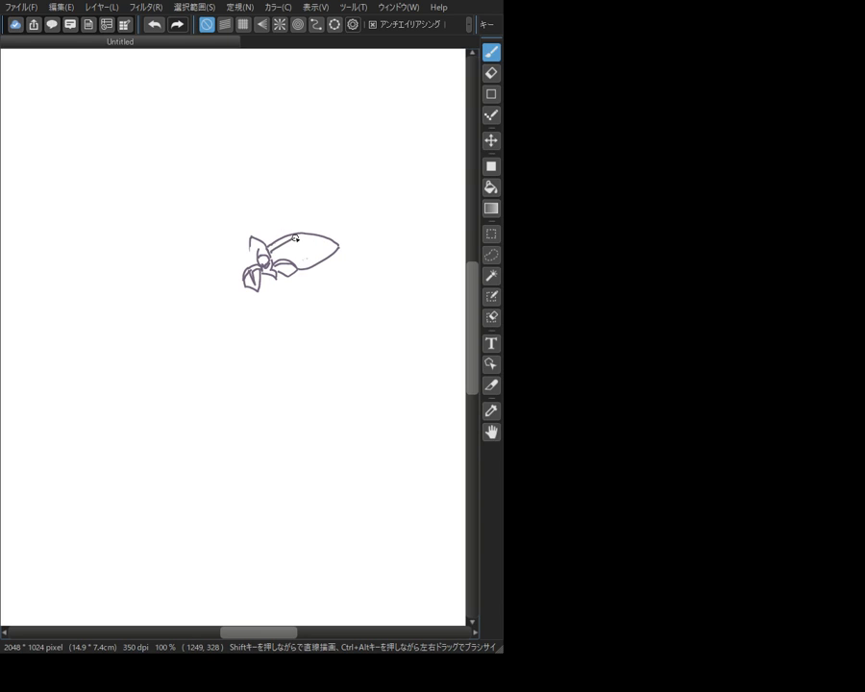
{"action": "mouse_move", "coordinate": [270, 245]}
{"action": "left_mouse_down"}
{"action": "mouse_move", "coordinate": [306, 235]}
{"action": "mouse_move", "coordinate": [261, 237]}
{"action": "mouse_move", "coordinate": [290, 233]}
{"action": "mouse_move", "coordinate": [311, 213]}
{"action": "mouse_move", "coordinate": [331, 215]}
{"action": "mouse_move", "coordinate": [329, 237]}
{"action": "mouse_move", "coordinate": [293, 231]}
{"action": "left_mouse_up"}
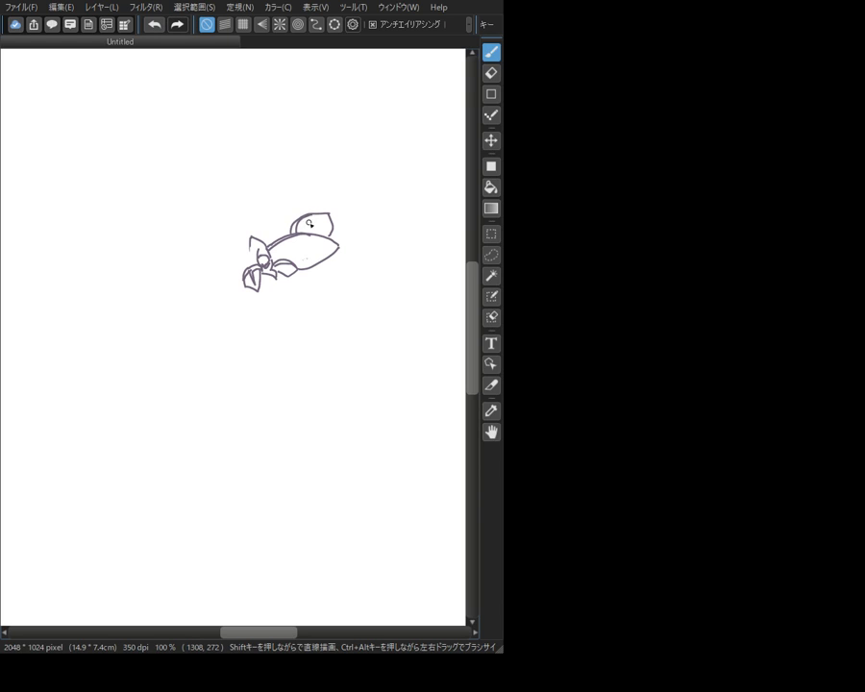
Draw the curved cap line under the central joint, redoing it until it fits
{"action": "mouse_move", "coordinate": [306, 257]}
{"action": "left_mouse_down"}
{"action": "mouse_move", "coordinate": [245, 273]}
{"action": "mouse_move", "coordinate": [305, 203]}
{"action": "left_mouse_up"}
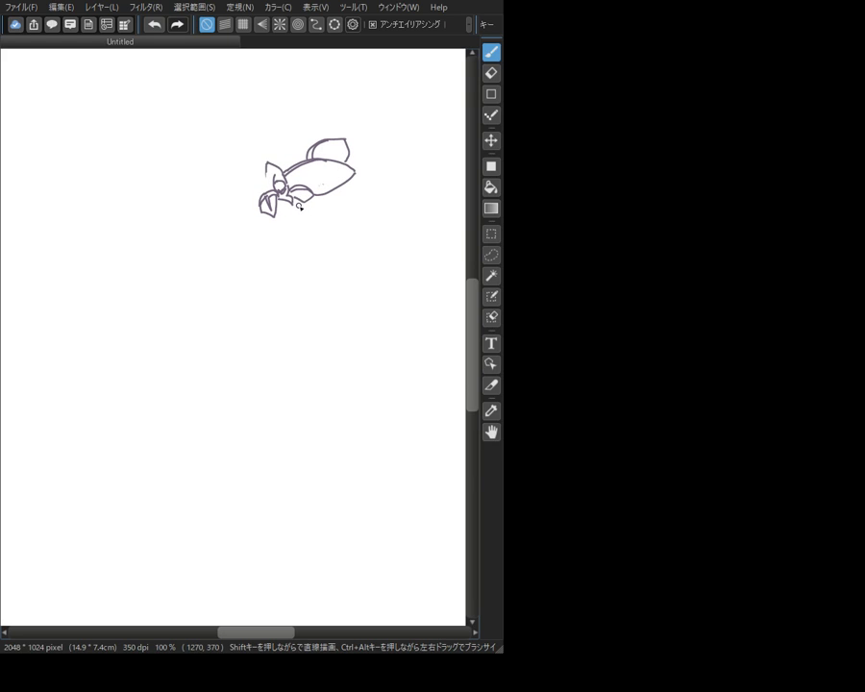
{"action": "left_click_drag", "start_coordinate": [293, 200], "coordinate": [316, 221]}
{"action": "key", "text": "ctrl+z"}
{"action": "left_click_drag", "start_coordinate": [292, 200], "coordinate": [319, 218]}
{"action": "key", "text": "ctrl+z"}
Draw a round eyeball under the cap with a dark oval pupil, a spiky iris and a small highlight circle
{"action": "left_click_drag", "start_coordinate": [269, 219], "coordinate": [267, 254]}
{"action": "key", "text": "ctrl+z"}
{"action": "mouse_move", "coordinate": [281, 213]}
{"action": "left_mouse_down"}
{"action": "mouse_move", "coordinate": [261, 248]}
{"action": "mouse_move", "coordinate": [276, 274]}
{"action": "left_mouse_up"}
{"action": "mouse_move", "coordinate": [318, 220]}
{"action": "left_mouse_down"}
{"action": "mouse_move", "coordinate": [331, 240]}
{"action": "mouse_move", "coordinate": [321, 270]}
{"action": "left_mouse_up"}
{"action": "key", "text": "ctrl+z"}
{"action": "mouse_move", "coordinate": [321, 221]}
{"action": "left_mouse_down"}
{"action": "mouse_move", "coordinate": [327, 238]}
{"action": "mouse_move", "coordinate": [320, 271]}
{"action": "left_mouse_up"}
{"action": "key", "text": "ctrl+z"}
{"action": "mouse_move", "coordinate": [319, 220]}
{"action": "left_mouse_down"}
{"action": "mouse_move", "coordinate": [329, 238]}
{"action": "mouse_move", "coordinate": [318, 272]}
{"action": "mouse_move", "coordinate": [289, 277]}
{"action": "mouse_move", "coordinate": [318, 273]}
{"action": "left_mouse_up"}
{"action": "key", "text": "ctrl+z"}
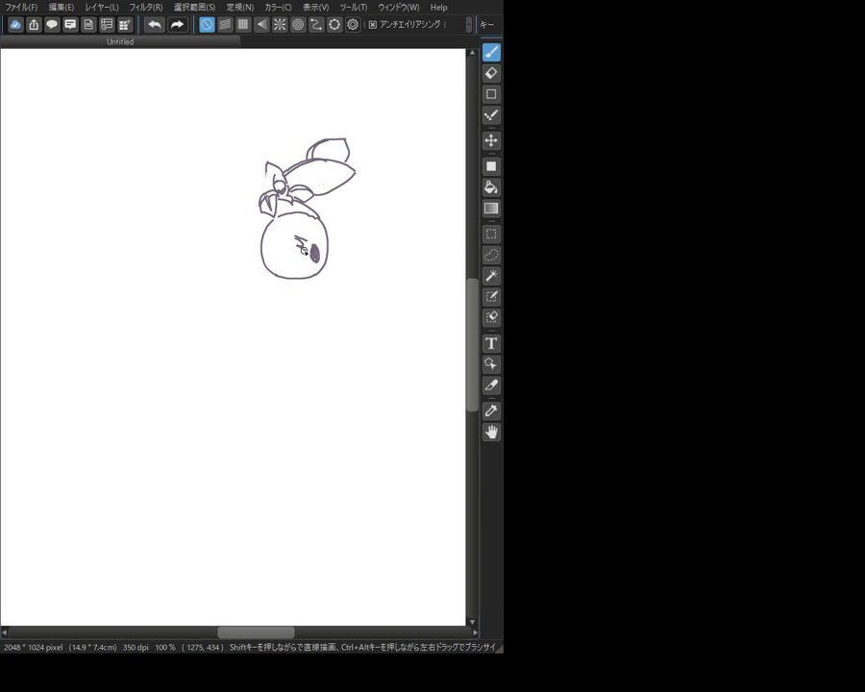
{"action": "mouse_move", "coordinate": [305, 255]}
{"action": "left_mouse_down"}
{"action": "mouse_move", "coordinate": [318, 228]}
{"action": "mouse_move", "coordinate": [325, 255]}
{"action": "mouse_move", "coordinate": [309, 269]}
{"action": "mouse_move", "coordinate": [308, 258]}
{"action": "mouse_move", "coordinate": [280, 246]}
{"action": "left_mouse_up"}
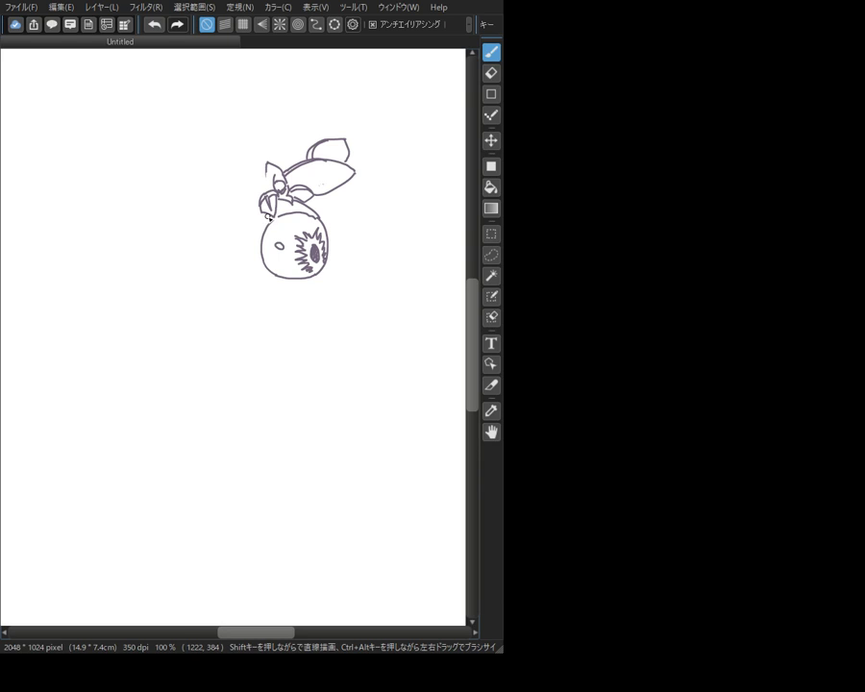
Add a second outline around the eyeball and a wider arc beneath it for the eyelid
{"action": "mouse_move", "coordinate": [268, 219]}
{"action": "left_mouse_down"}
{"action": "mouse_move", "coordinate": [257, 242]}
{"action": "mouse_move", "coordinate": [262, 270]}
{"action": "mouse_move", "coordinate": [295, 281]}
{"action": "mouse_move", "coordinate": [318, 276]}
{"action": "left_mouse_up"}
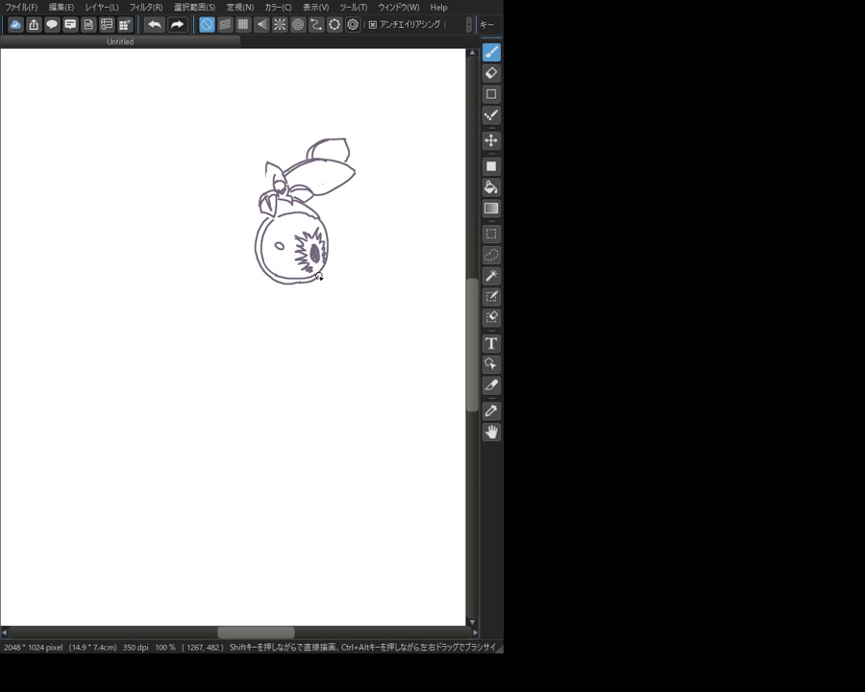
{"action": "left_click_drag", "start_coordinate": [278, 211], "coordinate": [315, 214]}
{"action": "left_click_drag", "start_coordinate": [315, 211], "coordinate": [330, 232]}
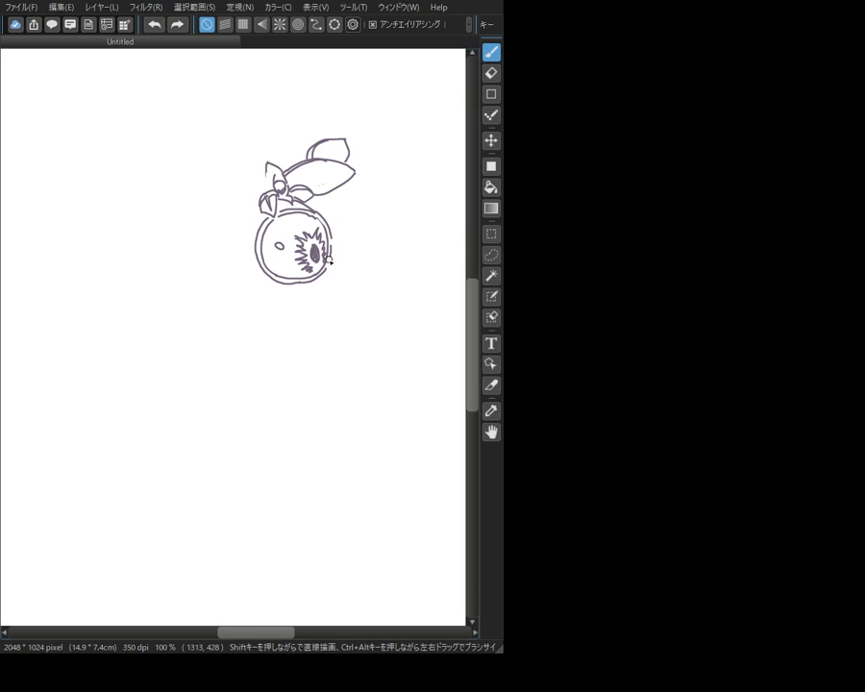
{"action": "left_click_drag", "start_coordinate": [334, 239], "coordinate": [324, 289]}
{"action": "key", "text": "ctrl+z"}
{"action": "key", "text": "ctrl+z"}
{"action": "mouse_move", "coordinate": [253, 278]}
{"action": "left_mouse_down"}
{"action": "mouse_move", "coordinate": [285, 298]}
{"action": "mouse_move", "coordinate": [332, 288]}
{"action": "left_mouse_up"}
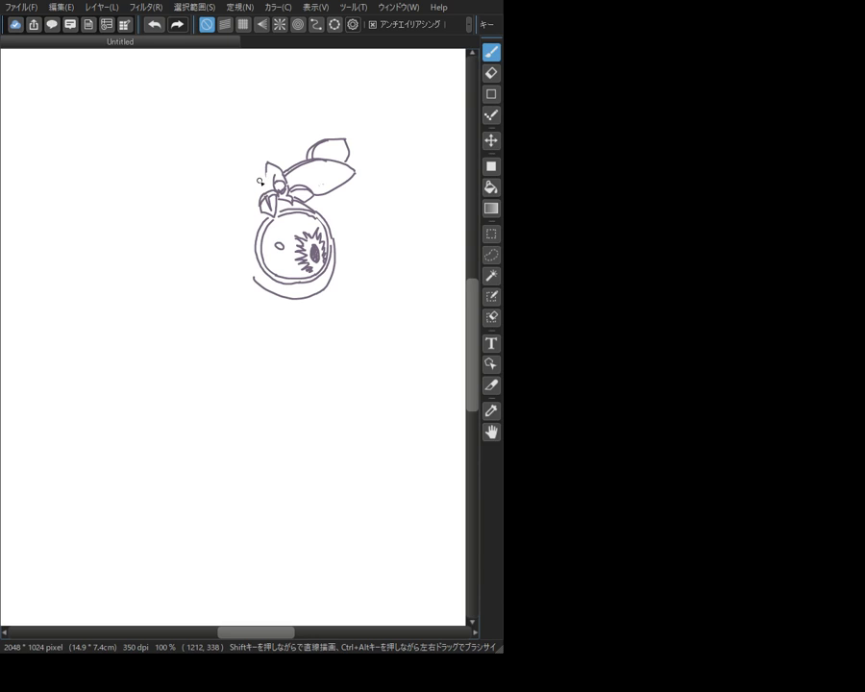
Draw the petal, the curled hook-shaped segment and the small round lobes to the left of the central joint
{"action": "mouse_move", "coordinate": [258, 174]}
{"action": "left_mouse_down"}
{"action": "mouse_move", "coordinate": [270, 191]}
{"action": "mouse_move", "coordinate": [243, 183]}
{"action": "mouse_move", "coordinate": [262, 195]}
{"action": "mouse_move", "coordinate": [225, 194]}
{"action": "mouse_move", "coordinate": [215, 206]}
{"action": "left_mouse_up"}
{"action": "key", "text": "ctrl+z"}
{"action": "key", "text": "ctrl+z"}
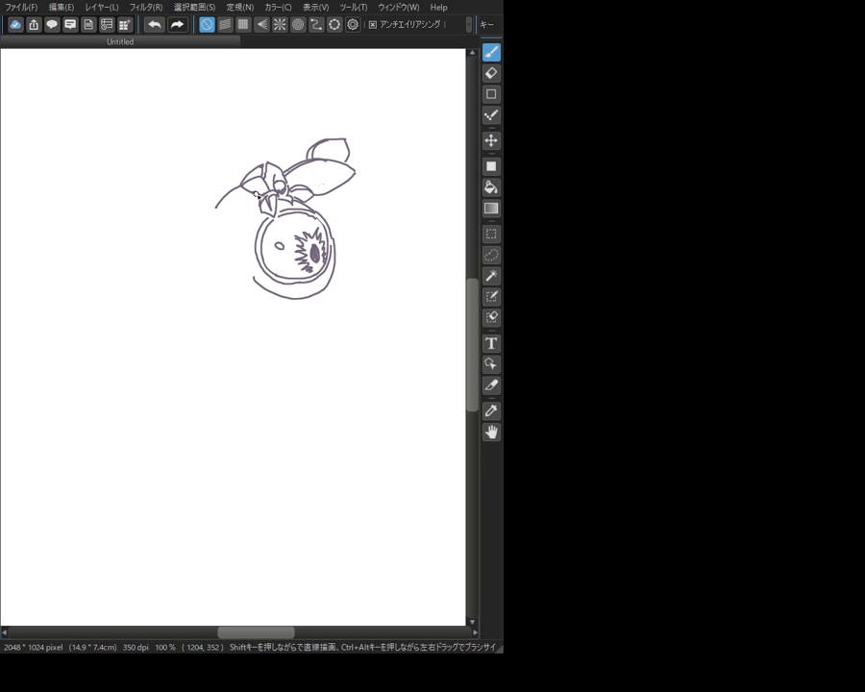
{"action": "mouse_move", "coordinate": [258, 203]}
{"action": "left_mouse_down"}
{"action": "mouse_move", "coordinate": [214, 224]}
{"action": "mouse_move", "coordinate": [240, 221]}
{"action": "left_mouse_up"}
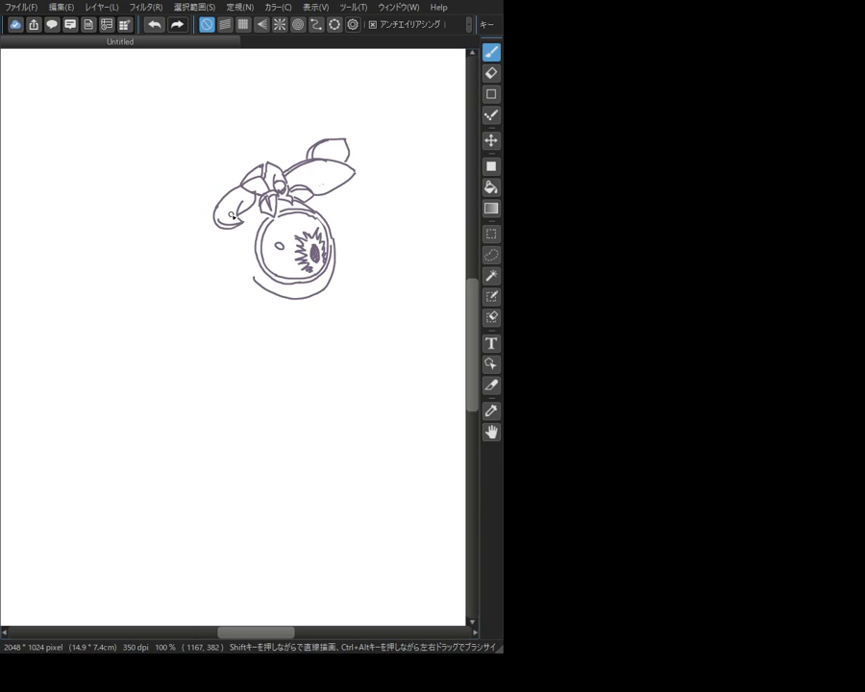
{"action": "left_click_drag", "start_coordinate": [220, 214], "coordinate": [237, 220]}
{"action": "mouse_move", "coordinate": [236, 187]}
{"action": "left_mouse_down"}
{"action": "mouse_move", "coordinate": [217, 182]}
{"action": "mouse_move", "coordinate": [225, 190]}
{"action": "mouse_move", "coordinate": [218, 193]}
{"action": "left_mouse_up"}
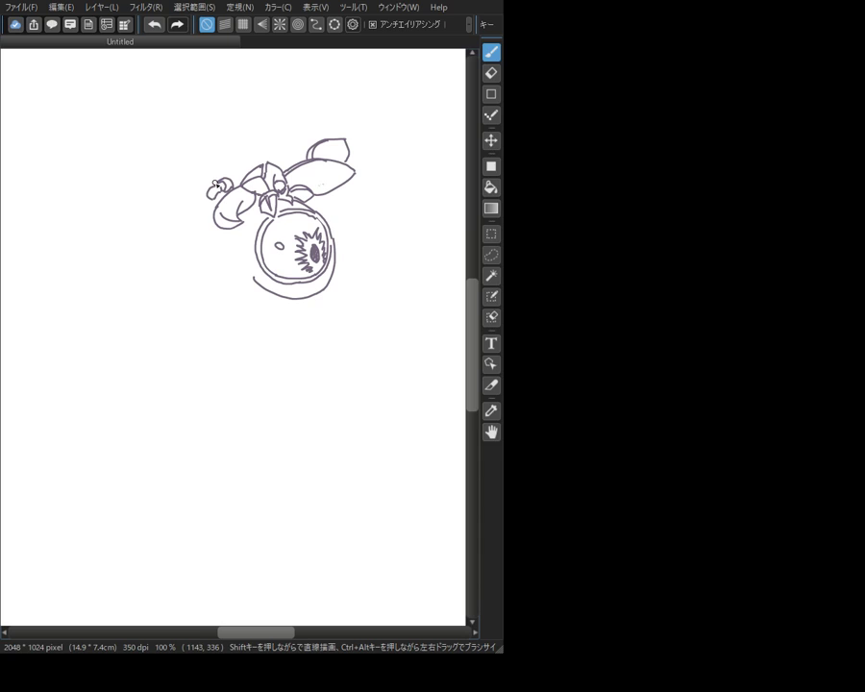
Draw a flared, angular arm segment beyond the small lobes, with a curved opening at its far end
{"action": "left_click_drag", "start_coordinate": [194, 184], "coordinate": [172, 168]}
{"action": "mouse_move", "coordinate": [165, 170]}
{"action": "left_mouse_down"}
{"action": "mouse_move", "coordinate": [170, 202]}
{"action": "mouse_move", "coordinate": [151, 223]}
{"action": "mouse_move", "coordinate": [150, 180]}
{"action": "mouse_move", "coordinate": [141, 213]}
{"action": "mouse_move", "coordinate": [171, 249]}
{"action": "left_mouse_up"}
{"action": "mouse_move", "coordinate": [209, 212]}
{"action": "left_mouse_down"}
{"action": "mouse_move", "coordinate": [177, 245]}
{"action": "mouse_move", "coordinate": [170, 248]}
{"action": "mouse_move", "coordinate": [164, 236]}
{"action": "mouse_move", "coordinate": [170, 247]}
{"action": "left_mouse_up"}
{"action": "key", "text": "ctrl+z"}
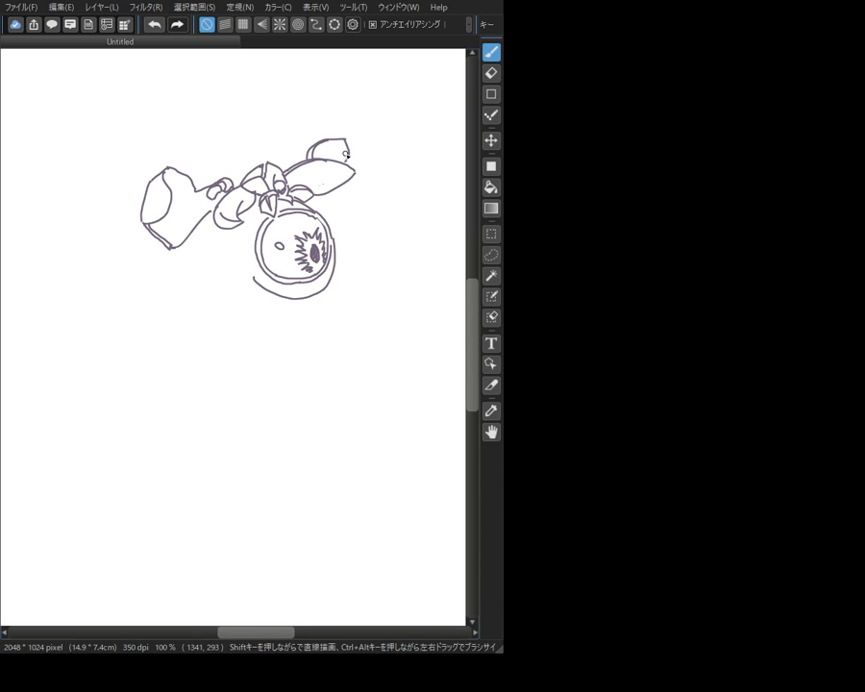
Draw the long tentacle extending right from the leaf-shaped segment, with a jagged lower edge and a doubled outline at its tip
{"action": "mouse_move", "coordinate": [343, 141]}
{"action": "left_mouse_down"}
{"action": "mouse_move", "coordinate": [379, 156]}
{"action": "mouse_move", "coordinate": [360, 189]}
{"action": "mouse_move", "coordinate": [271, 193]}
{"action": "mouse_move", "coordinate": [279, 165]}
{"action": "mouse_move", "coordinate": [326, 182]}
{"action": "mouse_move", "coordinate": [361, 181]}
{"action": "mouse_move", "coordinate": [385, 199]}
{"action": "mouse_move", "coordinate": [360, 178]}
{"action": "mouse_move", "coordinate": [397, 197]}
{"action": "mouse_move", "coordinate": [401, 243]}
{"action": "left_mouse_up"}
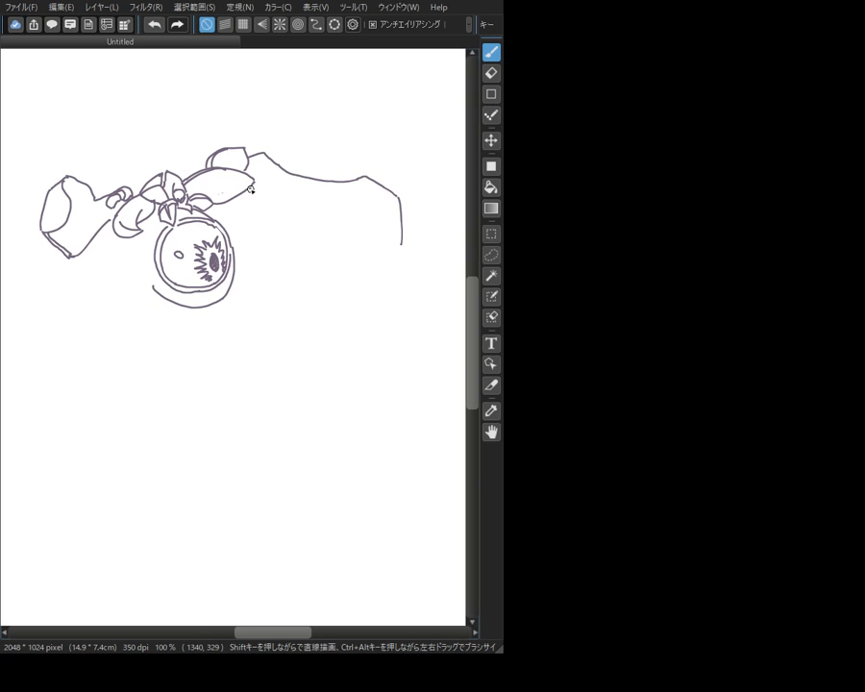
{"action": "left_click_drag", "start_coordinate": [296, 201], "coordinate": [253, 176]}
{"action": "mouse_move", "coordinate": [257, 186]}
{"action": "left_mouse_down"}
{"action": "mouse_move", "coordinate": [301, 209]}
{"action": "mouse_move", "coordinate": [305, 198]}
{"action": "mouse_move", "coordinate": [321, 208]}
{"action": "mouse_move", "coordinate": [352, 205]}
{"action": "mouse_move", "coordinate": [362, 232]}
{"action": "mouse_move", "coordinate": [401, 242]}
{"action": "left_mouse_up"}
{"action": "mouse_move", "coordinate": [363, 178]}
{"action": "left_mouse_down"}
{"action": "mouse_move", "coordinate": [391, 196]}
{"action": "mouse_move", "coordinate": [400, 241]}
{"action": "left_mouse_up"}
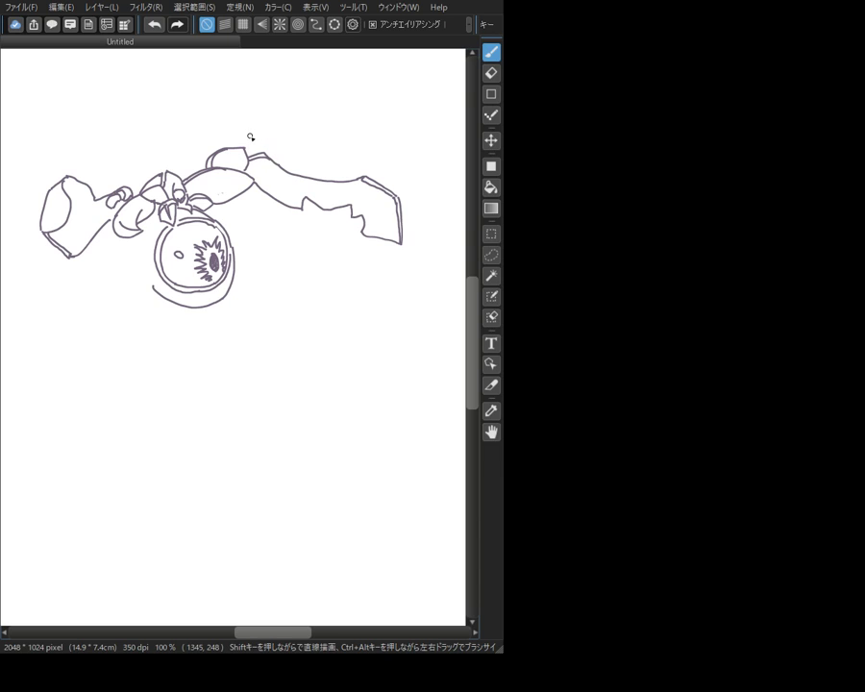
Draw a connecting line above the joint and a dome-shaped plate over the flared left arm segment
{"action": "left_click_drag", "start_coordinate": [225, 195], "coordinate": [276, 199]}
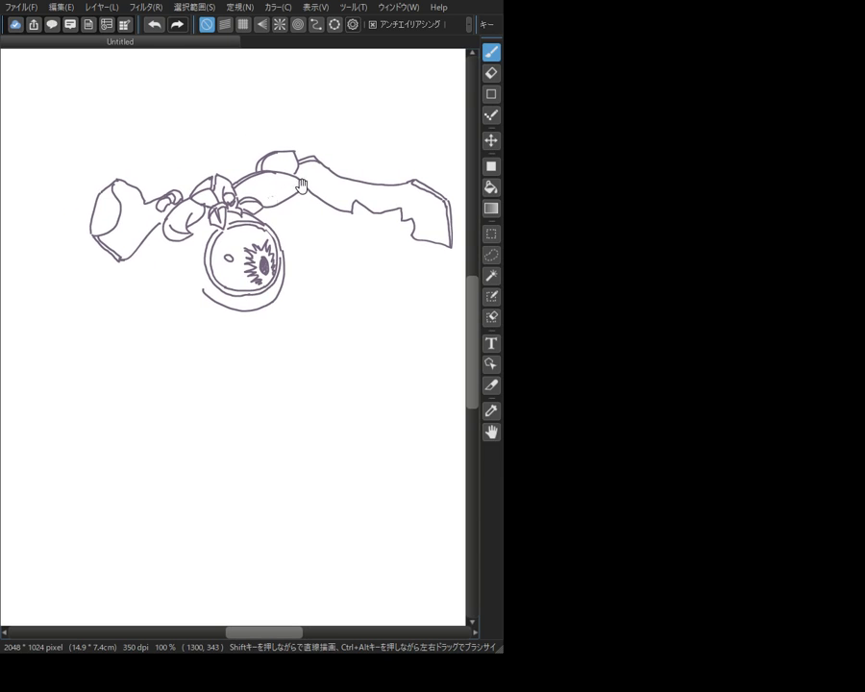
{"action": "left_click_drag", "start_coordinate": [184, 172], "coordinate": [232, 163]}
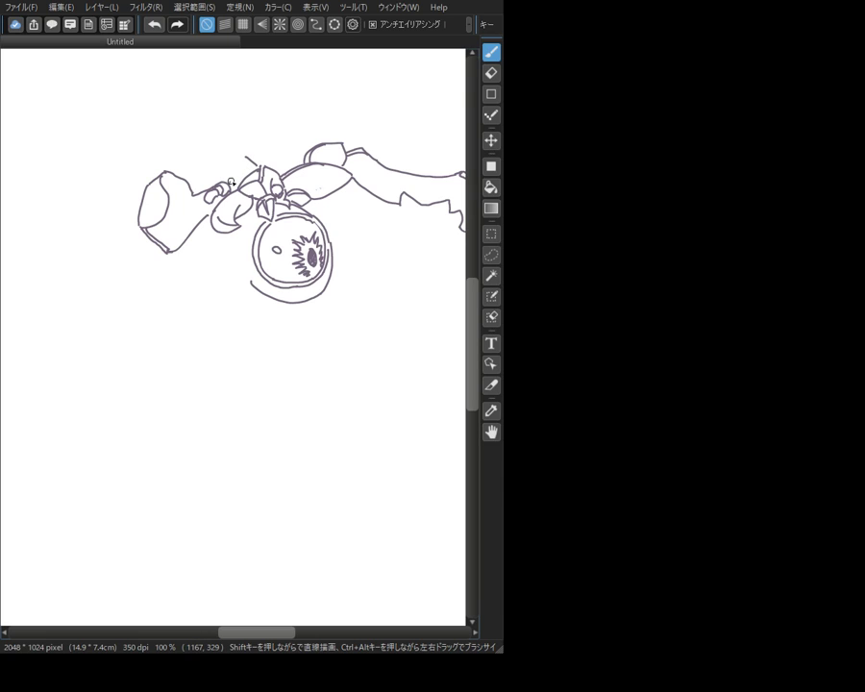
{"action": "mouse_move", "coordinate": [195, 145]}
{"action": "left_mouse_down"}
{"action": "mouse_move", "coordinate": [227, 147]}
{"action": "mouse_move", "coordinate": [237, 154]}
{"action": "mouse_move", "coordinate": [231, 163]}
{"action": "left_mouse_up"}
{"action": "key", "text": "ctrl+z"}
{"action": "left_click_drag", "start_coordinate": [230, 162], "coordinate": [188, 177]}
{"action": "mouse_move", "coordinate": [217, 141]}
{"action": "left_mouse_down"}
{"action": "mouse_move", "coordinate": [190, 127]}
{"action": "mouse_move", "coordinate": [234, 152]}
{"action": "mouse_move", "coordinate": [207, 125]}
{"action": "mouse_move", "coordinate": [173, 128]}
{"action": "mouse_move", "coordinate": [158, 169]}
{"action": "left_mouse_up"}
{"action": "key", "text": "ctrl+z"}
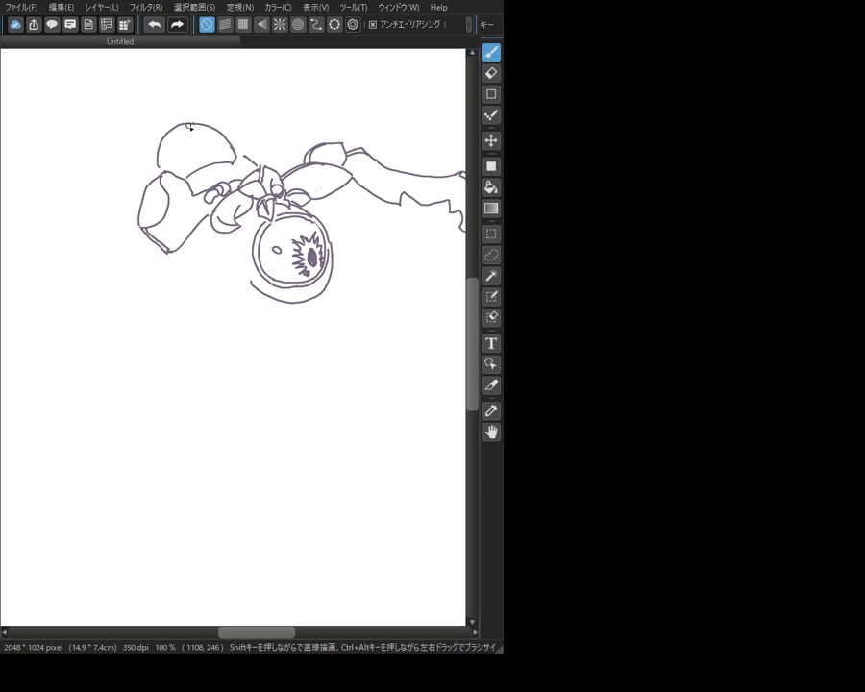
Add inner contour lines to the dome-shaped plate, redoing strokes until they follow its curve
{"action": "left_click_drag", "start_coordinate": [186, 150], "coordinate": [233, 158]}
{"action": "mouse_move", "coordinate": [192, 128]}
{"action": "left_mouse_down"}
{"action": "mouse_move", "coordinate": [224, 138]}
{"action": "mouse_move", "coordinate": [229, 157]}
{"action": "mouse_move", "coordinate": [222, 137]}
{"action": "left_mouse_up"}
{"action": "key", "text": "ctrl+z"}
{"action": "key", "text": "ctrl+z"}
{"action": "key", "text": "ctrl+z"}
{"action": "key", "text": "ctrl+z"}
{"action": "key", "text": "ctrl+z"}
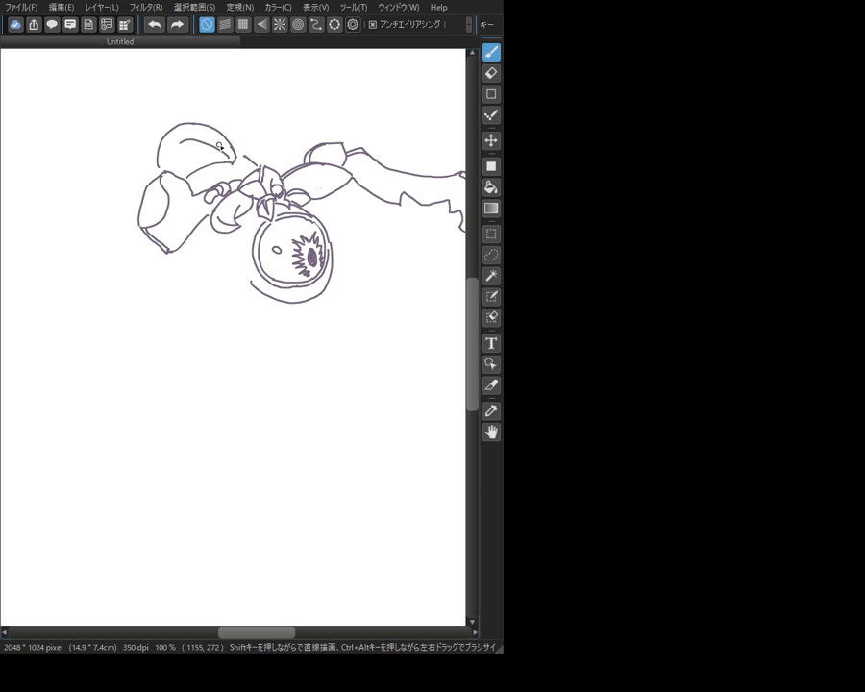
{"action": "mouse_move", "coordinate": [224, 154]}
{"action": "left_mouse_down"}
{"action": "mouse_move", "coordinate": [167, 143]}
{"action": "mouse_move", "coordinate": [159, 150]}
{"action": "mouse_move", "coordinate": [178, 160]}
{"action": "mouse_move", "coordinate": [208, 161]}
{"action": "mouse_move", "coordinate": [177, 162]}
{"action": "left_mouse_up"}
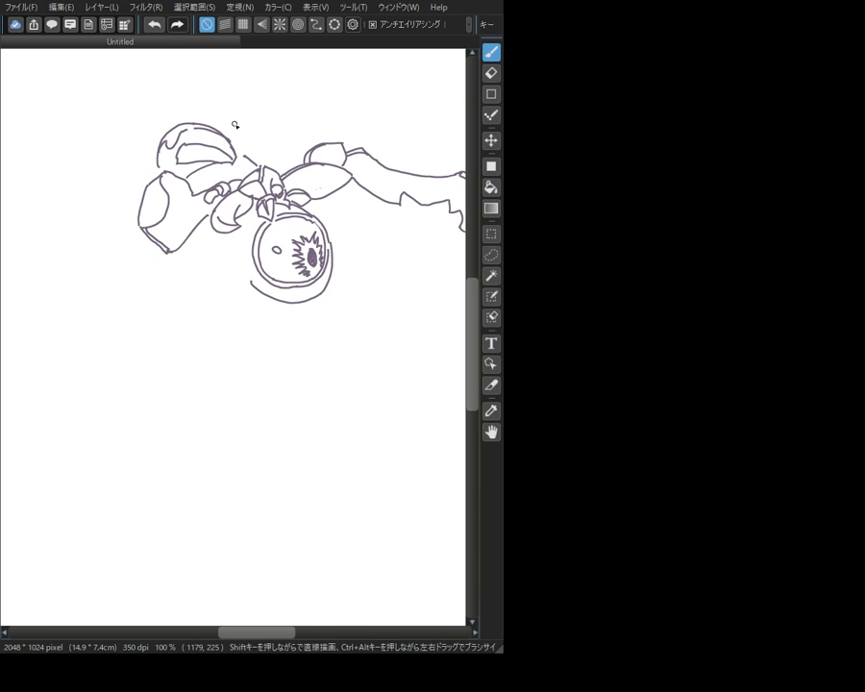
Draw a large leaf-shaped segment rising above the dome-shaped plate, with an inner oval panel and contour lines
{"action": "scroll", "coordinate": [235, 123], "scroll_direction": "up", "scroll_amount": 2}
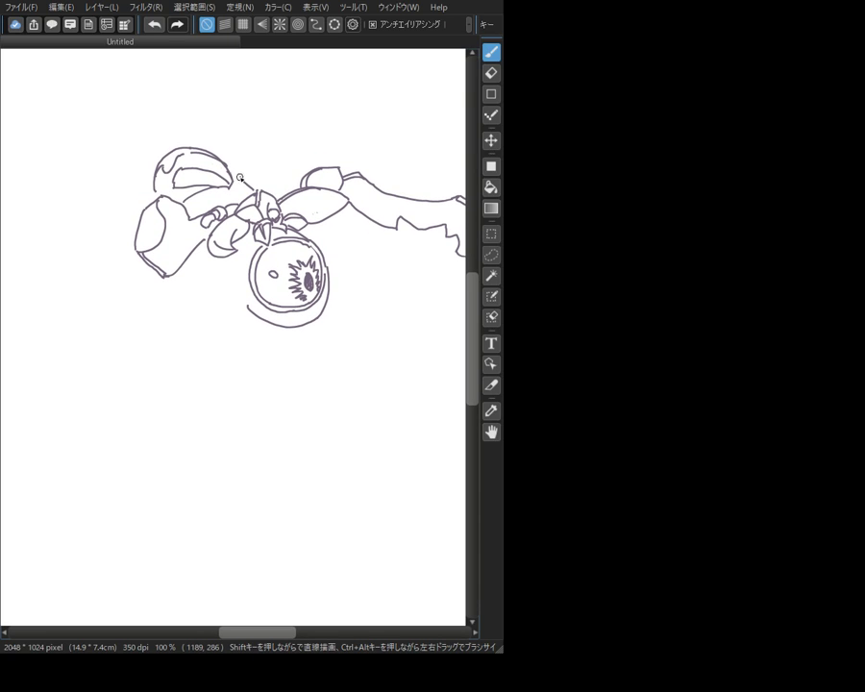
{"action": "mouse_move", "coordinate": [240, 183]}
{"action": "left_mouse_down"}
{"action": "mouse_move", "coordinate": [232, 174]}
{"action": "mouse_move", "coordinate": [245, 125]}
{"action": "mouse_move", "coordinate": [241, 103]}
{"action": "mouse_move", "coordinate": [199, 85]}
{"action": "mouse_move", "coordinate": [179, 89]}
{"action": "mouse_move", "coordinate": [180, 108]}
{"action": "mouse_move", "coordinate": [225, 163]}
{"action": "left_mouse_up"}
{"action": "mouse_move", "coordinate": [203, 86]}
{"action": "left_mouse_down"}
{"action": "mouse_move", "coordinate": [227, 142]}
{"action": "mouse_move", "coordinate": [202, 89]}
{"action": "mouse_move", "coordinate": [200, 103]}
{"action": "mouse_move", "coordinate": [238, 149]}
{"action": "left_mouse_up"}
{"action": "mouse_move", "coordinate": [185, 86]}
{"action": "left_mouse_down"}
{"action": "mouse_move", "coordinate": [165, 80]}
{"action": "mouse_move", "coordinate": [159, 99]}
{"action": "mouse_move", "coordinate": [178, 144]}
{"action": "left_mouse_up"}
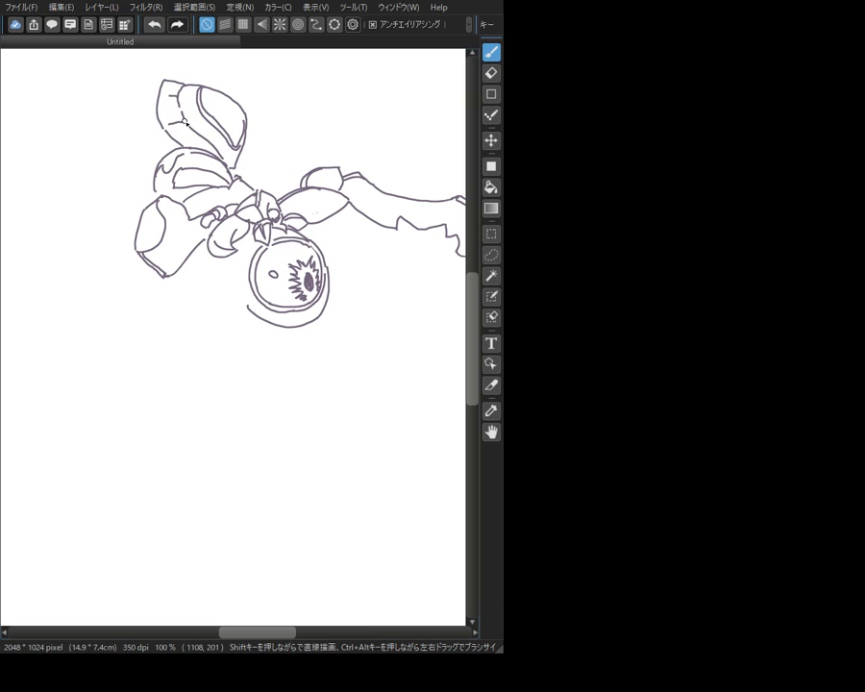
Draw jointed lower segments hanging from the flared left arm, ending in a narrow pointed claw
{"action": "left_click_drag", "start_coordinate": [232, 256], "coordinate": [185, 217]}
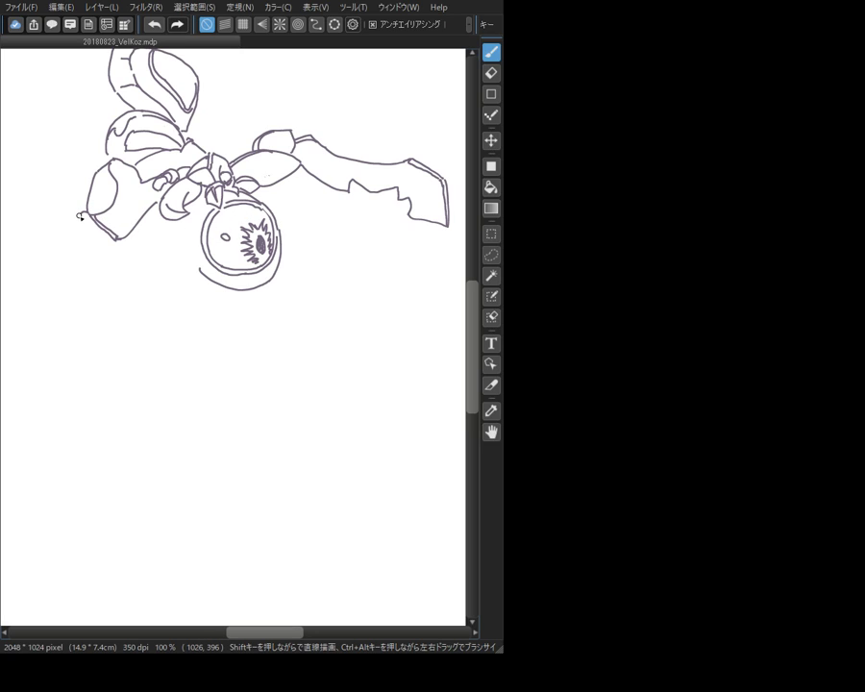
{"action": "mouse_move", "coordinate": [79, 218]}
{"action": "left_mouse_down"}
{"action": "mouse_move", "coordinate": [69, 253]}
{"action": "mouse_move", "coordinate": [68, 234]}
{"action": "mouse_move", "coordinate": [65, 257]}
{"action": "mouse_move", "coordinate": [91, 278]}
{"action": "left_mouse_up"}
{"action": "mouse_move", "coordinate": [70, 235]}
{"action": "left_mouse_down"}
{"action": "mouse_move", "coordinate": [93, 252]}
{"action": "mouse_move", "coordinate": [72, 234]}
{"action": "mouse_move", "coordinate": [94, 250]}
{"action": "mouse_move", "coordinate": [96, 221]}
{"action": "mouse_move", "coordinate": [99, 285]}
{"action": "mouse_move", "coordinate": [77, 263]}
{"action": "mouse_move", "coordinate": [71, 271]}
{"action": "mouse_move", "coordinate": [86, 288]}
{"action": "mouse_move", "coordinate": [74, 276]}
{"action": "mouse_move", "coordinate": [73, 290]}
{"action": "mouse_move", "coordinate": [66, 272]}
{"action": "mouse_move", "coordinate": [64, 341]}
{"action": "left_mouse_up"}
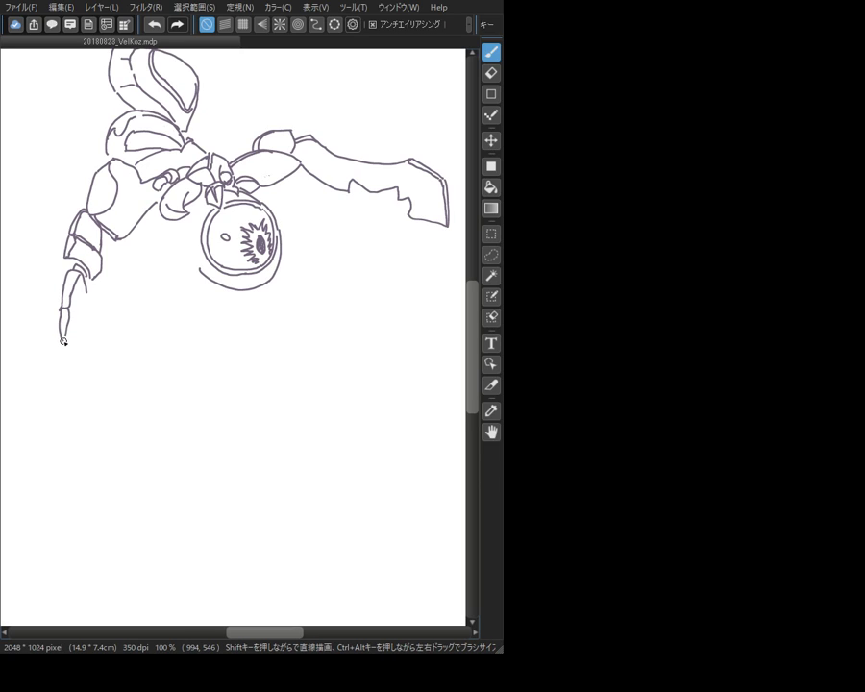
{"action": "mouse_move", "coordinate": [84, 297]}
{"action": "left_mouse_down"}
{"action": "mouse_move", "coordinate": [70, 331]}
{"action": "mouse_move", "coordinate": [73, 312]}
{"action": "left_mouse_up"}
{"action": "key", "text": "ctrl+z"}
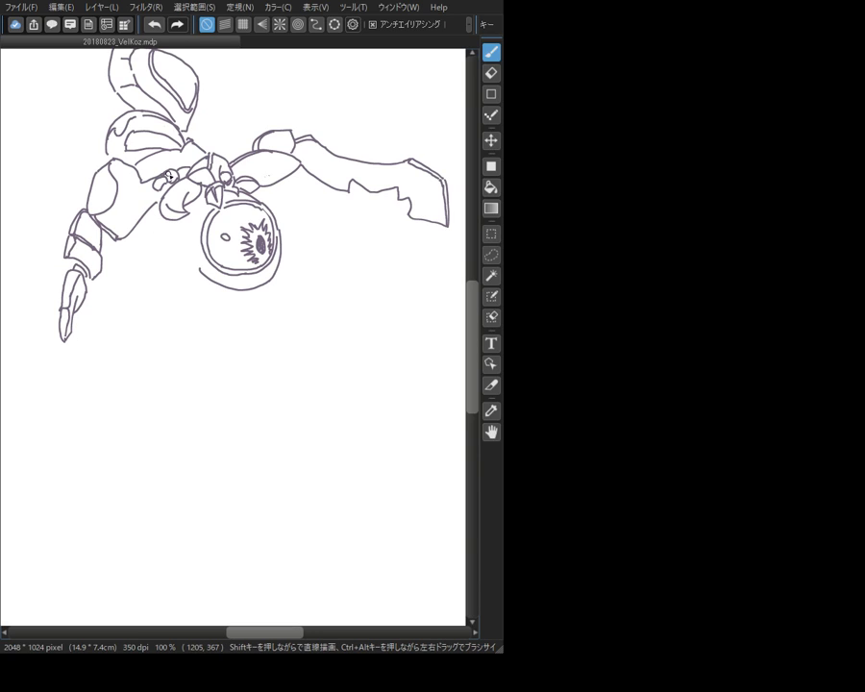
Try a broad curved tentacle sweeping down-left from the upper leaf-shaped segment and undo its strokes
{"action": "key", "text": "ctrl+minus"}
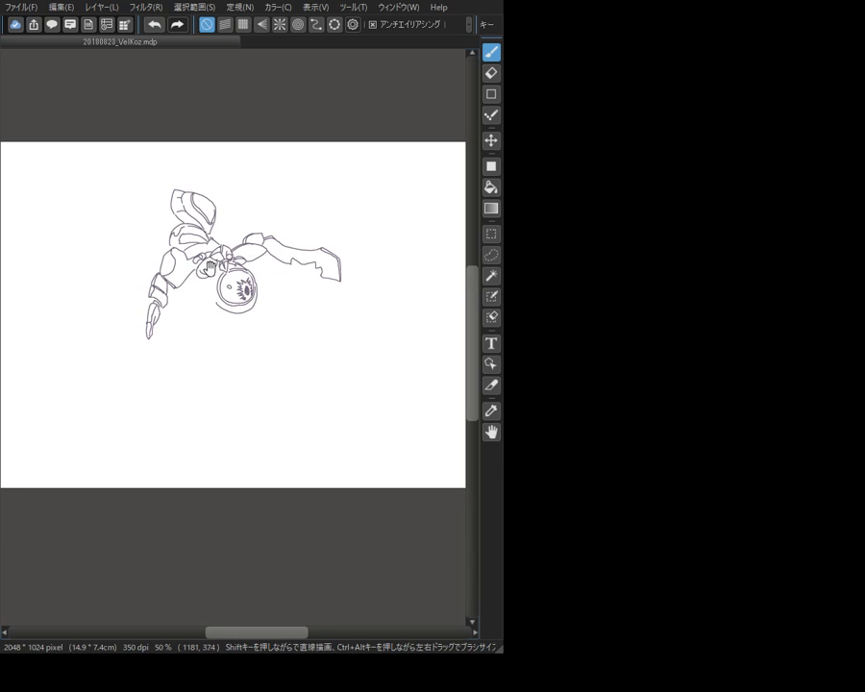
{"action": "left_click_drag", "start_coordinate": [207, 265], "coordinate": [238, 271]}
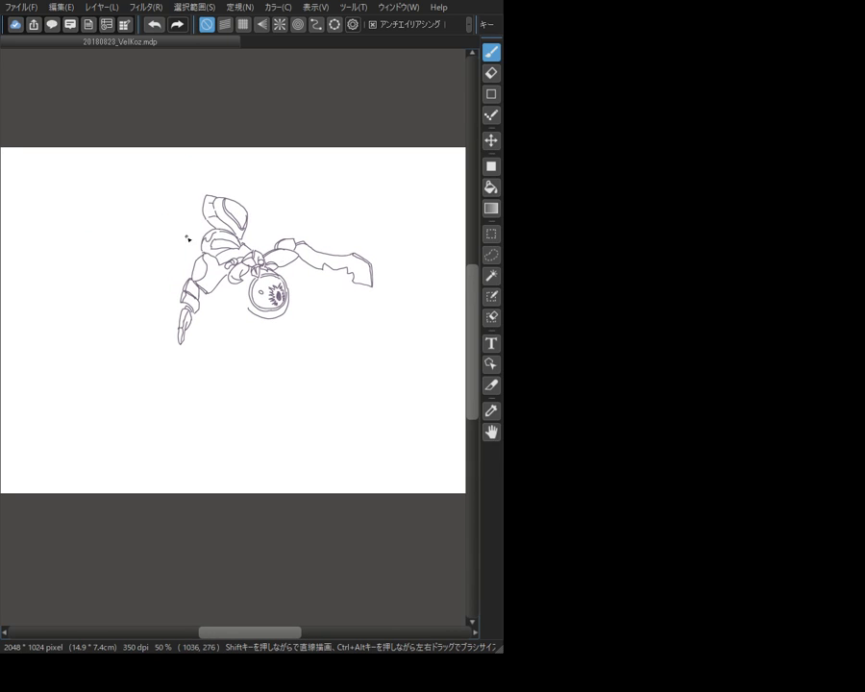
{"action": "mouse_move", "coordinate": [205, 220]}
{"action": "left_mouse_down"}
{"action": "mouse_move", "coordinate": [162, 243]}
{"action": "mouse_move", "coordinate": [109, 306]}
{"action": "left_mouse_up"}
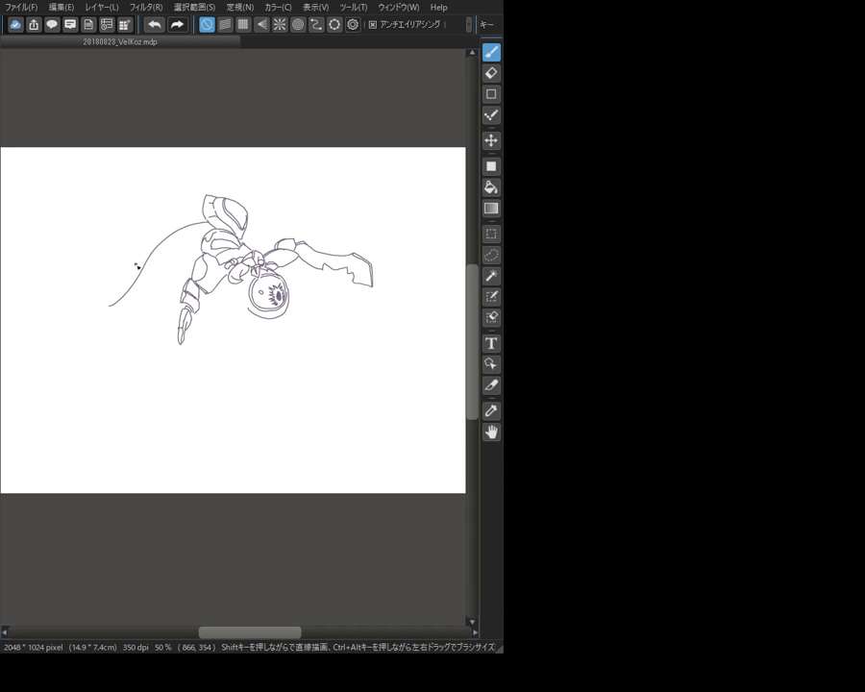
{"action": "key", "text": "ctrl+z"}
{"action": "mouse_move", "coordinate": [187, 223]}
{"action": "left_mouse_down"}
{"action": "mouse_move", "coordinate": [114, 281]}
{"action": "mouse_move", "coordinate": [124, 270]}
{"action": "mouse_move", "coordinate": [108, 298]}
{"action": "mouse_move", "coordinate": [116, 305]}
{"action": "mouse_move", "coordinate": [148, 295]}
{"action": "mouse_move", "coordinate": [189, 256]}
{"action": "left_mouse_up"}
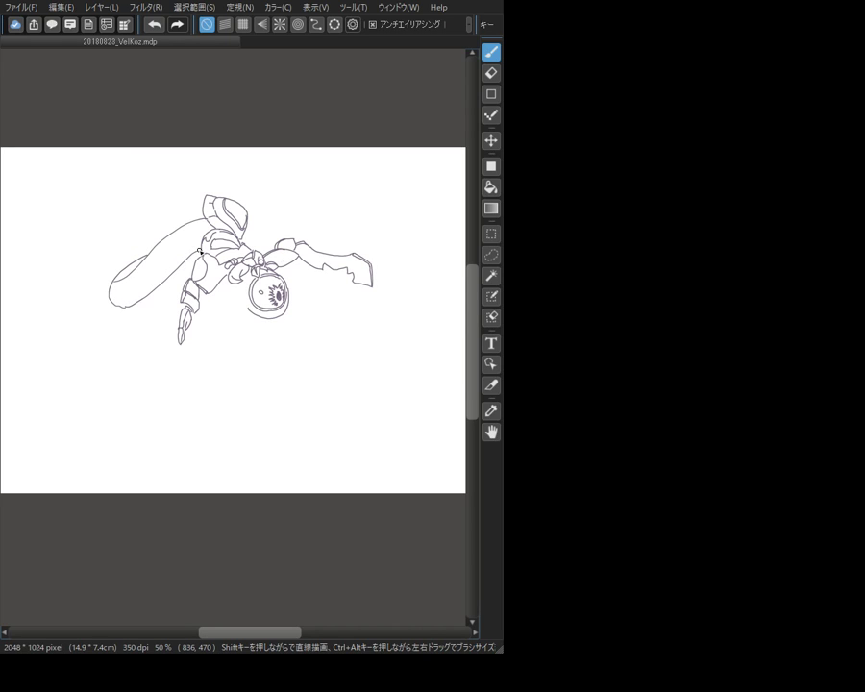
{"action": "key", "text": "ctrl+z"}
{"action": "left_click_drag", "start_coordinate": [136, 308], "coordinate": [201, 266]}
{"action": "key", "text": "ctrl+z"}
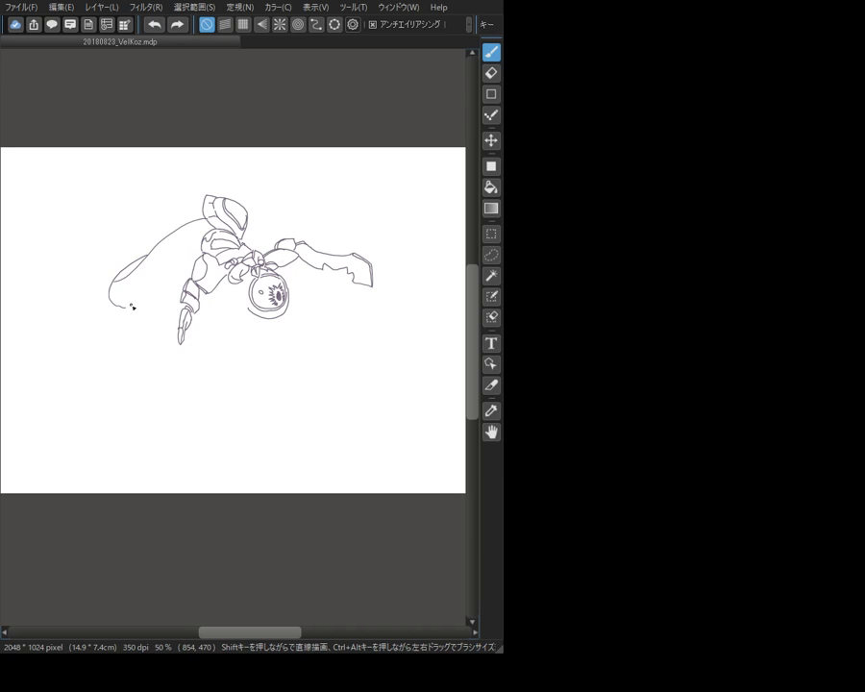
{"action": "key", "text": "ctrl+z"}
{"action": "key", "text": "ctrl+z"}
Draw a broad tentacle sweeping down-left from the dome-shaped plate to a rounded tip, redoing its lower edge wider
{"action": "left_click_drag", "start_coordinate": [201, 225], "coordinate": [130, 281]}
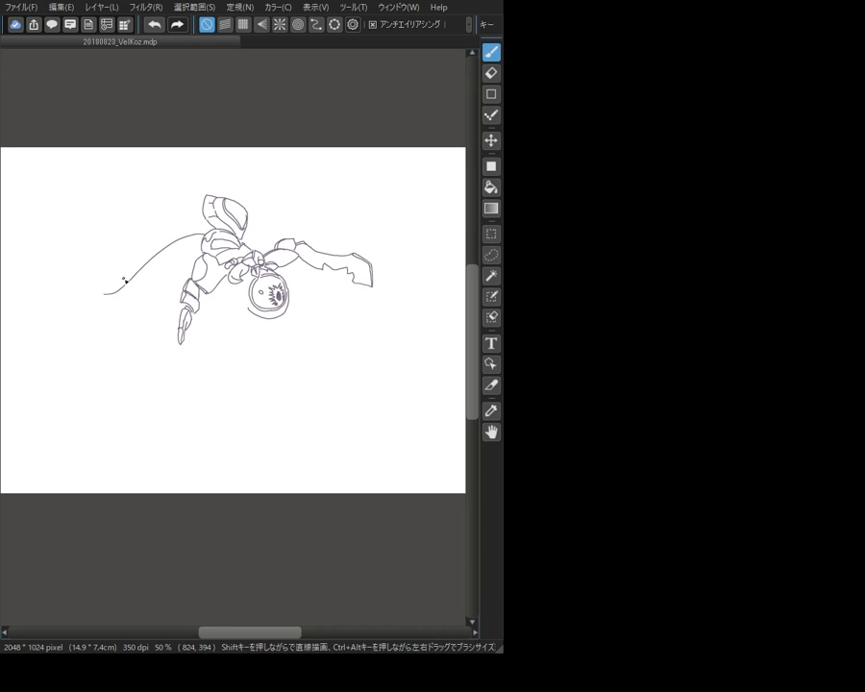
{"action": "mouse_move", "coordinate": [130, 277]}
{"action": "left_mouse_down"}
{"action": "mouse_move", "coordinate": [94, 311]}
{"action": "mouse_move", "coordinate": [122, 314]}
{"action": "mouse_move", "coordinate": [180, 275]}
{"action": "left_mouse_up"}
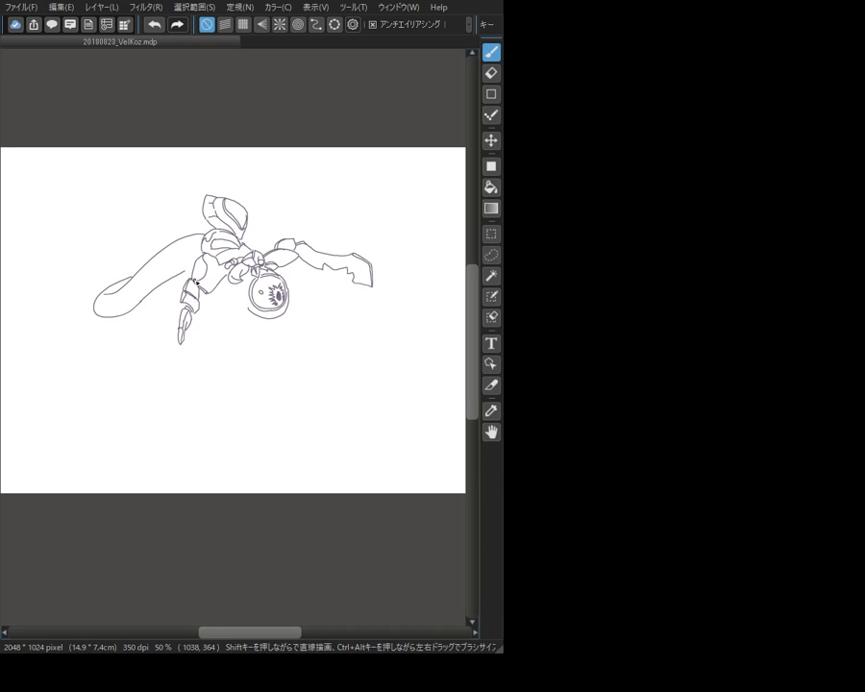
{"action": "key", "text": "ctrl+z"}
{"action": "key", "text": "ctrl+z"}
{"action": "key", "text": "ctrl+z"}
{"action": "mouse_move", "coordinate": [179, 286]}
{"action": "left_mouse_down"}
{"action": "mouse_move", "coordinate": [138, 321]}
{"action": "mouse_move", "coordinate": [108, 328]}
{"action": "mouse_move", "coordinate": [129, 278]}
{"action": "mouse_move", "coordinate": [100, 327]}
{"action": "left_mouse_up"}
{"action": "key", "text": "ctrl+z"}
{"action": "mouse_move", "coordinate": [133, 276]}
{"action": "left_mouse_down"}
{"action": "mouse_move", "coordinate": [102, 299]}
{"action": "mouse_move", "coordinate": [102, 325]}
{"action": "mouse_move", "coordinate": [94, 322]}
{"action": "mouse_move", "coordinate": [94, 293]}
{"action": "mouse_move", "coordinate": [125, 281]}
{"action": "mouse_move", "coordinate": [157, 253]}
{"action": "left_mouse_up"}
{"action": "key", "text": "ctrl+z"}
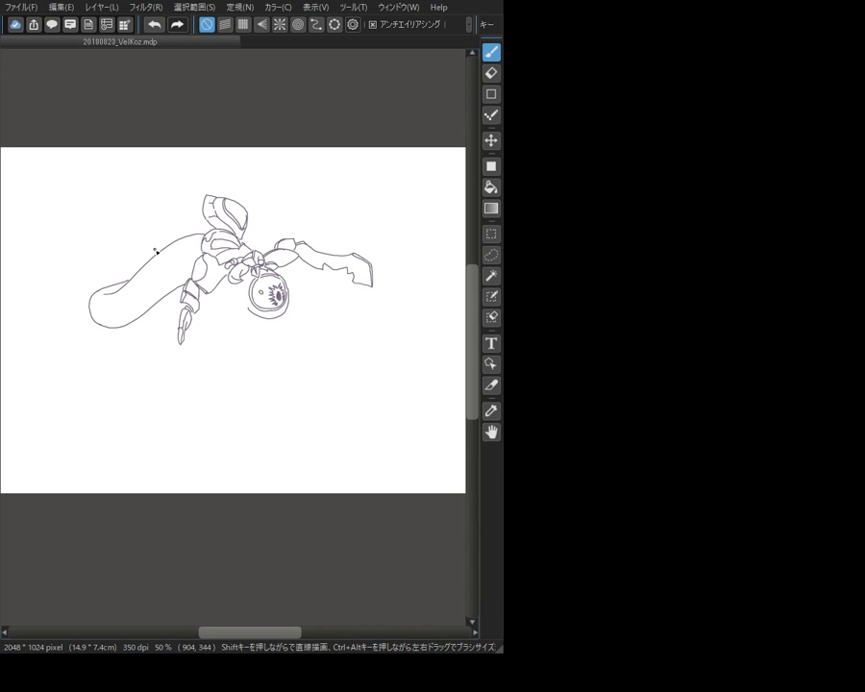
Draw a pointed spike extending right from the eyeball and curved body contours around its lower left, redoing the lower-left curve
{"action": "left_click_drag", "start_coordinate": [332, 294], "coordinate": [306, 291]}
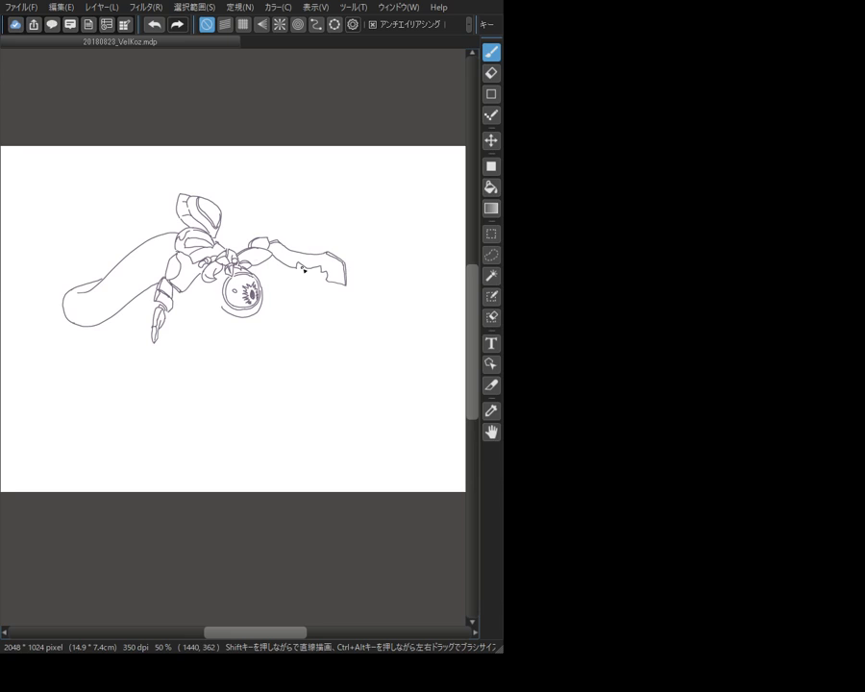
{"action": "key", "text": "ctrl+Up"}
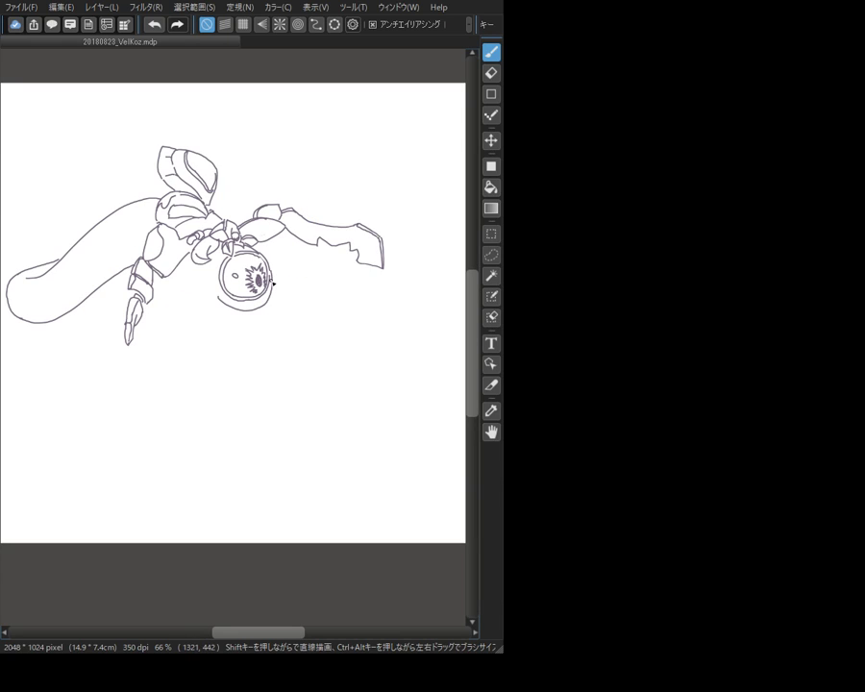
{"action": "mouse_move", "coordinate": [276, 281]}
{"action": "left_mouse_down"}
{"action": "mouse_move", "coordinate": [303, 280]}
{"action": "mouse_move", "coordinate": [308, 270]}
{"action": "mouse_move", "coordinate": [291, 300]}
{"action": "left_mouse_up"}
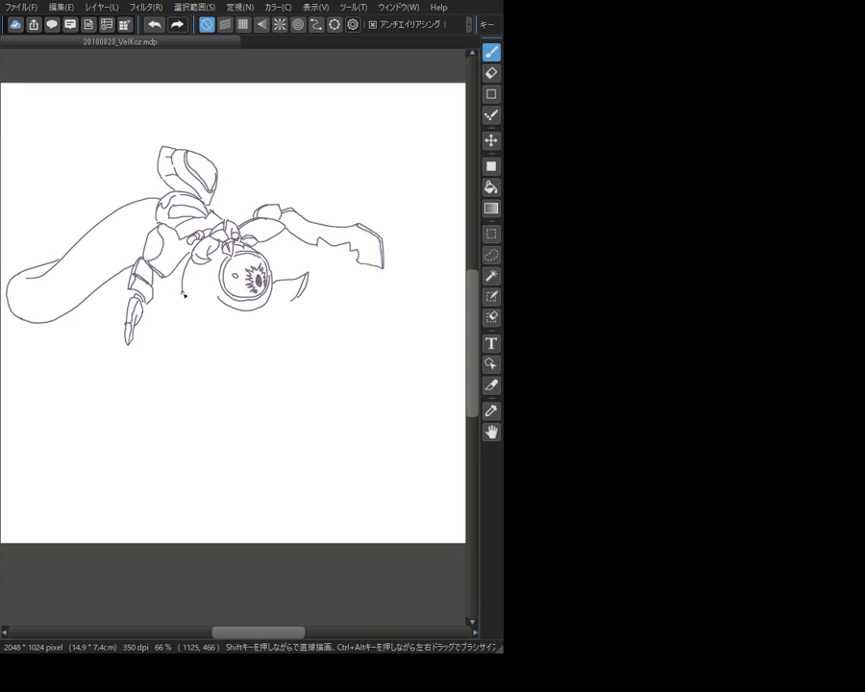
{"action": "mouse_move", "coordinate": [181, 289]}
{"action": "left_mouse_down"}
{"action": "mouse_move", "coordinate": [228, 311]}
{"action": "mouse_move", "coordinate": [240, 329]}
{"action": "left_mouse_up"}
{"action": "key", "text": "ctrl+z"}
{"action": "left_click_drag", "start_coordinate": [176, 290], "coordinate": [231, 332]}
{"action": "left_click_drag", "start_coordinate": [231, 329], "coordinate": [256, 321]}
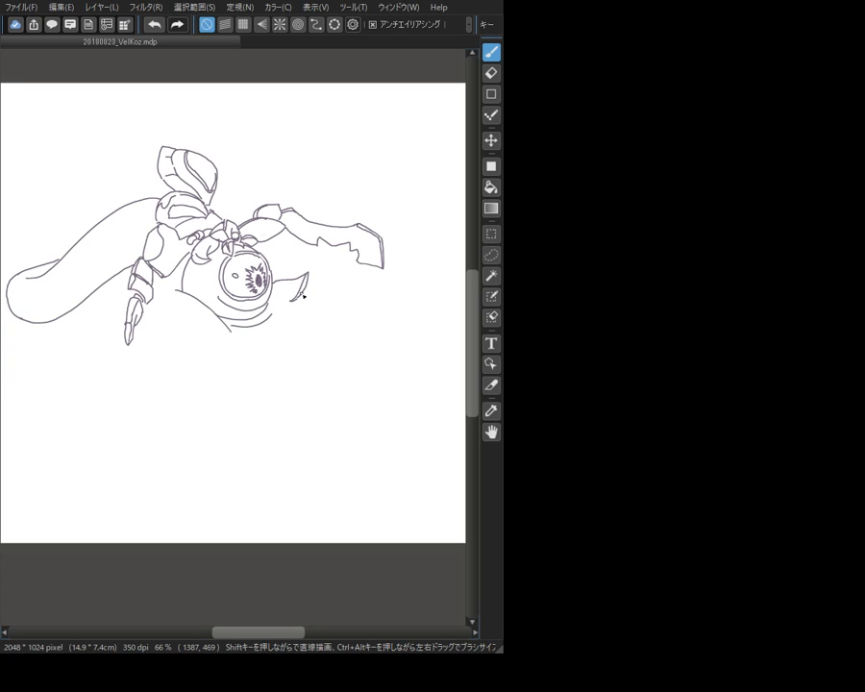
Draw a fan of overlapping pointed spikes right of the eyeball, with a jagged toothed edge below it
{"action": "left_click_drag", "start_coordinate": [299, 298], "coordinate": [339, 286]}
{"action": "mouse_move", "coordinate": [291, 323]}
{"action": "left_mouse_down"}
{"action": "mouse_move", "coordinate": [317, 294]}
{"action": "mouse_move", "coordinate": [302, 307]}
{"action": "mouse_move", "coordinate": [345, 297]}
{"action": "left_mouse_up"}
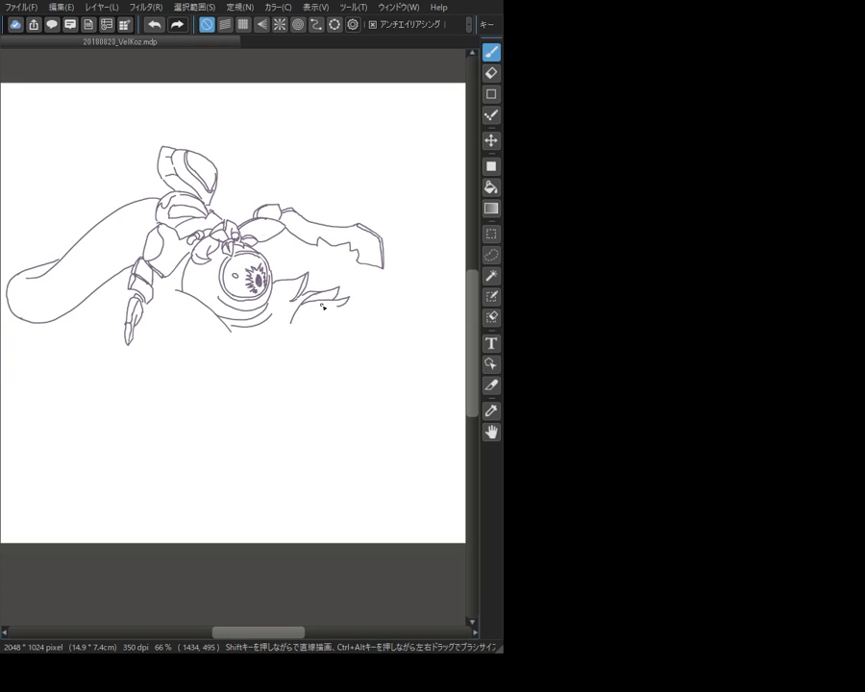
{"action": "left_click_drag", "start_coordinate": [295, 302], "coordinate": [287, 330]}
{"action": "mouse_move", "coordinate": [308, 314]}
{"action": "left_mouse_down"}
{"action": "mouse_move", "coordinate": [351, 314]}
{"action": "mouse_move", "coordinate": [312, 324]}
{"action": "mouse_move", "coordinate": [340, 321]}
{"action": "left_mouse_up"}
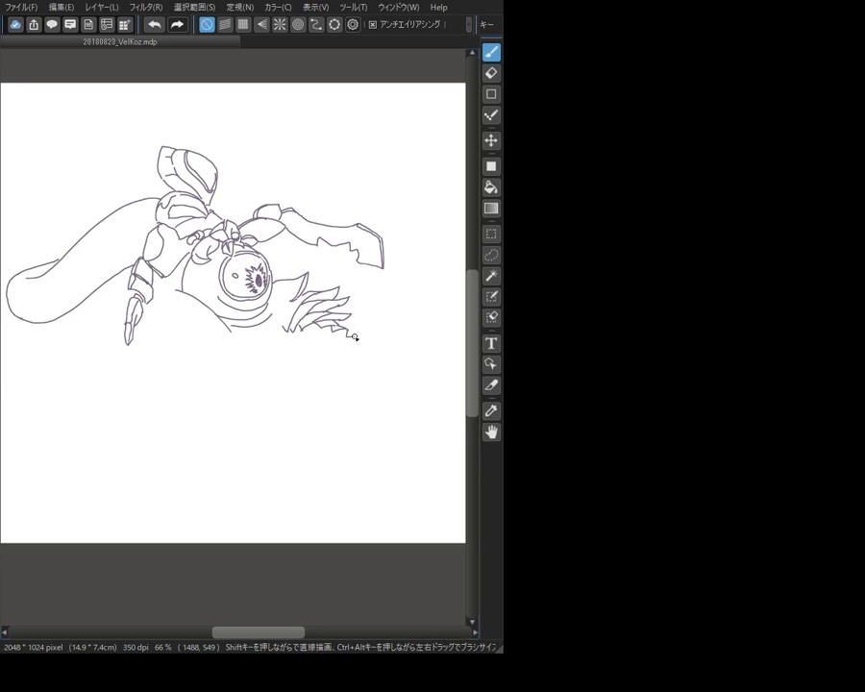
Draw a broad tentacle extending down-right from the body to a rounded tip, with an inner contour line and a pointed fin underneath
{"action": "mouse_move", "coordinate": [367, 344]}
{"action": "left_mouse_down"}
{"action": "mouse_move", "coordinate": [386, 359]}
{"action": "mouse_move", "coordinate": [382, 402]}
{"action": "mouse_move", "coordinate": [372, 402]}
{"action": "left_mouse_up"}
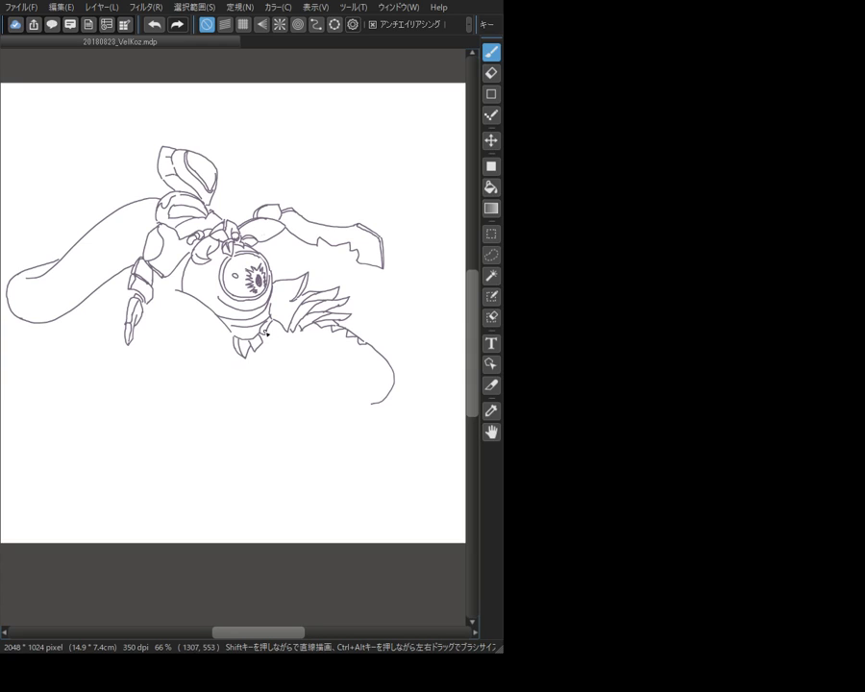
{"action": "mouse_move", "coordinate": [270, 335]}
{"action": "left_mouse_down"}
{"action": "mouse_move", "coordinate": [330, 359]}
{"action": "mouse_move", "coordinate": [370, 395]}
{"action": "left_mouse_up"}
{"action": "mouse_move", "coordinate": [258, 354]}
{"action": "left_mouse_down"}
{"action": "mouse_move", "coordinate": [281, 385]}
{"action": "mouse_move", "coordinate": [274, 359]}
{"action": "mouse_move", "coordinate": [367, 406]}
{"action": "left_mouse_up"}
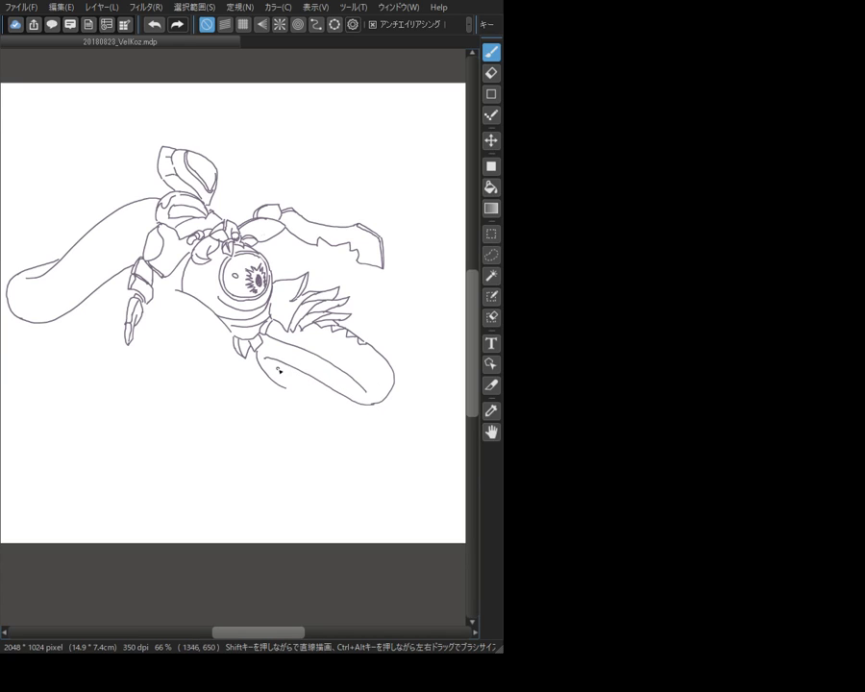
{"action": "left_click_drag", "start_coordinate": [284, 364], "coordinate": [305, 390]}
Draw layered pointed plates at the lower left of the body, with a cluster of small claws beneath them, undoing stray strokes
{"action": "mouse_move", "coordinate": [152, 313]}
{"action": "left_mouse_down"}
{"action": "mouse_move", "coordinate": [185, 317]}
{"action": "mouse_move", "coordinate": [159, 325]}
{"action": "mouse_move", "coordinate": [196, 327]}
{"action": "mouse_move", "coordinate": [192, 318]}
{"action": "mouse_move", "coordinate": [228, 333]}
{"action": "mouse_move", "coordinate": [193, 327]}
{"action": "mouse_move", "coordinate": [226, 335]}
{"action": "left_mouse_up"}
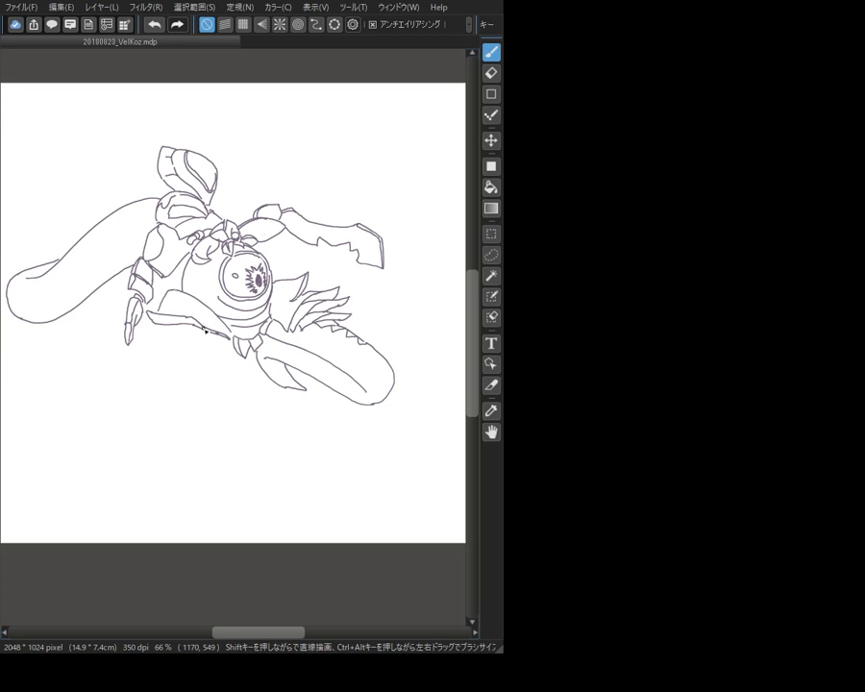
{"action": "mouse_move", "coordinate": [154, 332]}
{"action": "left_mouse_down"}
{"action": "mouse_move", "coordinate": [209, 345]}
{"action": "mouse_move", "coordinate": [140, 330]}
{"action": "mouse_move", "coordinate": [193, 347]}
{"action": "mouse_move", "coordinate": [193, 360]}
{"action": "mouse_move", "coordinate": [157, 341]}
{"action": "mouse_move", "coordinate": [140, 346]}
{"action": "mouse_move", "coordinate": [146, 359]}
{"action": "mouse_move", "coordinate": [199, 362]}
{"action": "left_mouse_up"}
{"action": "mouse_move", "coordinate": [140, 355]}
{"action": "left_mouse_down"}
{"action": "mouse_move", "coordinate": [189, 361]}
{"action": "mouse_move", "coordinate": [165, 385]}
{"action": "left_mouse_up"}
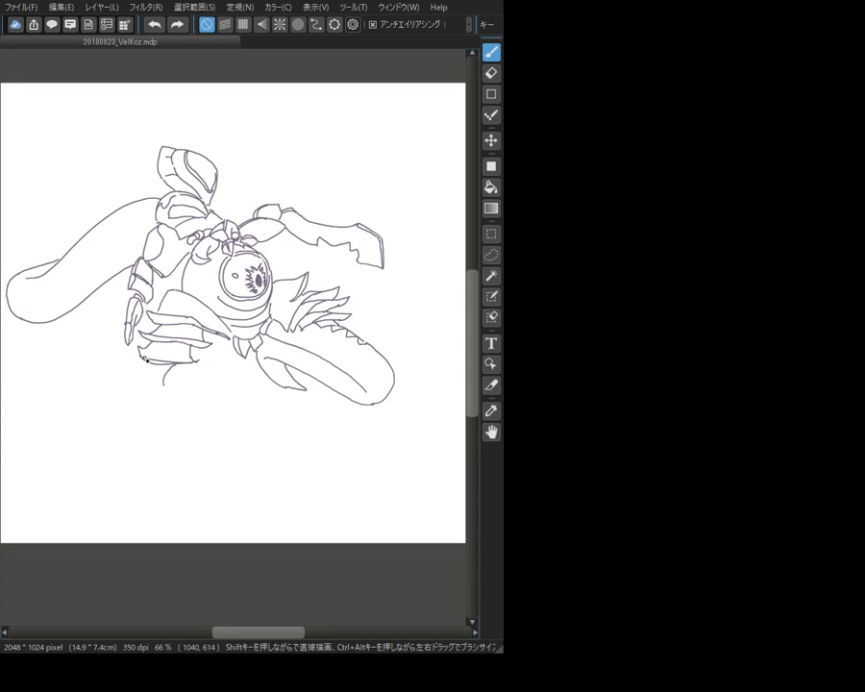
{"action": "mouse_move", "coordinate": [136, 360]}
{"action": "left_mouse_down"}
{"action": "mouse_move", "coordinate": [155, 384]}
{"action": "mouse_move", "coordinate": [168, 367]}
{"action": "mouse_move", "coordinate": [162, 383]}
{"action": "mouse_move", "coordinate": [129, 362]}
{"action": "mouse_move", "coordinate": [135, 387]}
{"action": "mouse_move", "coordinate": [150, 382]}
{"action": "mouse_move", "coordinate": [141, 389]}
{"action": "mouse_move", "coordinate": [127, 366]}
{"action": "mouse_move", "coordinate": [122, 377]}
{"action": "mouse_move", "coordinate": [126, 384]}
{"action": "mouse_move", "coordinate": [116, 359]}
{"action": "mouse_move", "coordinate": [128, 350]}
{"action": "mouse_move", "coordinate": [119, 408]}
{"action": "left_mouse_up"}
{"action": "key", "text": "ctrl+z"}
{"action": "key", "text": "ctrl+z"}
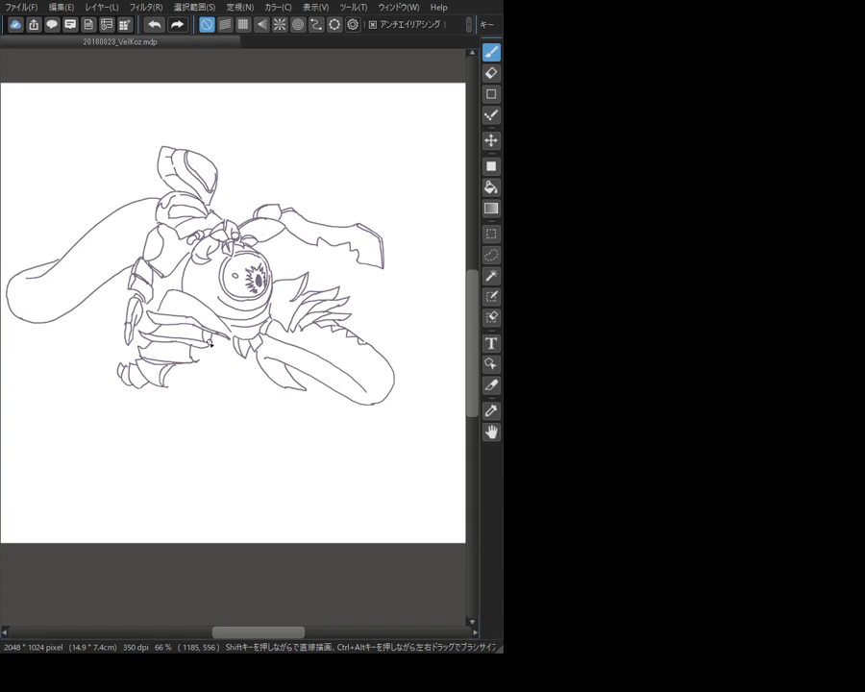
Draw a tentacle curving down-left around the clawed plates and add a rounded tip behind it, undoing the strokes that miss
{"action": "left_click_drag", "start_coordinate": [198, 376], "coordinate": [159, 413]}
{"action": "key", "text": "ctrl+z"}
{"action": "mouse_move", "coordinate": [208, 345]}
{"action": "left_mouse_down"}
{"action": "mouse_move", "coordinate": [170, 402]}
{"action": "mouse_move", "coordinate": [128, 406]}
{"action": "mouse_move", "coordinate": [119, 380]}
{"action": "left_mouse_up"}
{"action": "left_click_drag", "start_coordinate": [99, 366], "coordinate": [93, 388]}
{"action": "key", "text": "ctrl+z"}
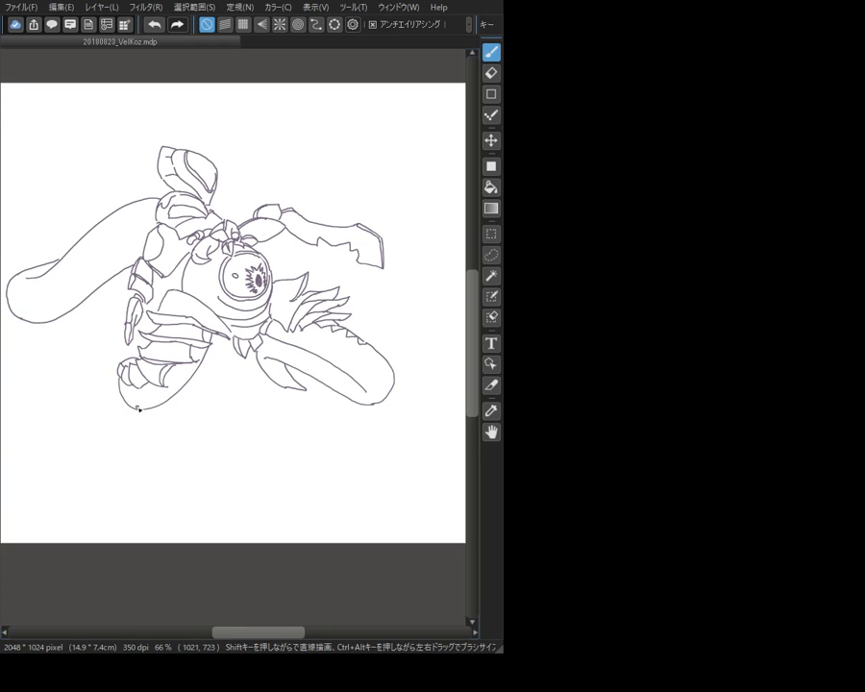
{"action": "mouse_move", "coordinate": [140, 410]}
{"action": "left_mouse_down"}
{"action": "mouse_move", "coordinate": [103, 421]}
{"action": "mouse_move", "coordinate": [94, 405]}
{"action": "left_mouse_up"}
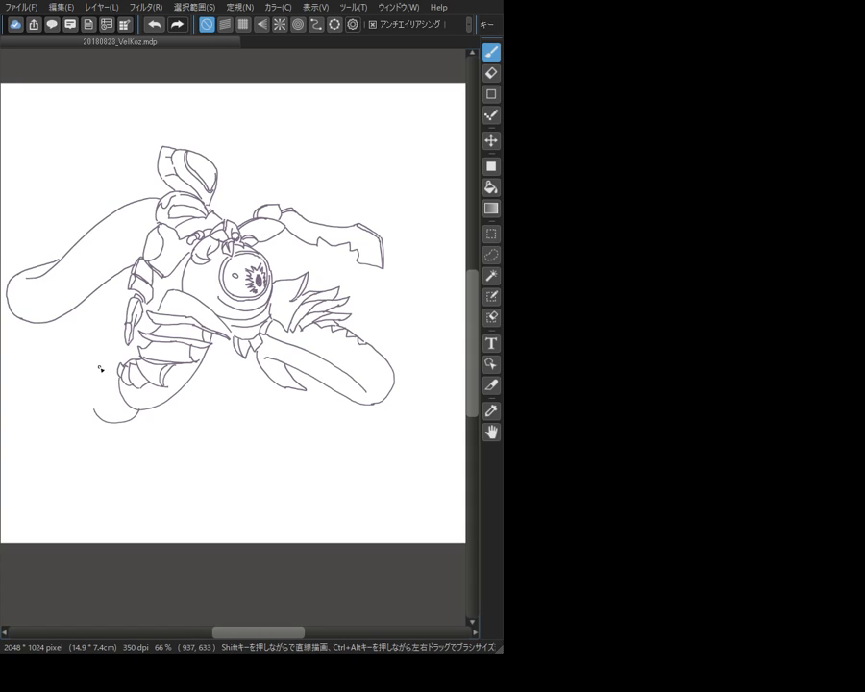
{"action": "key", "text": "ctrl+z"}
{"action": "mouse_move", "coordinate": [144, 409]}
{"action": "left_mouse_down"}
{"action": "mouse_move", "coordinate": [137, 429]}
{"action": "mouse_move", "coordinate": [113, 426]}
{"action": "mouse_move", "coordinate": [101, 398]}
{"action": "mouse_move", "coordinate": [117, 366]}
{"action": "left_mouse_up"}
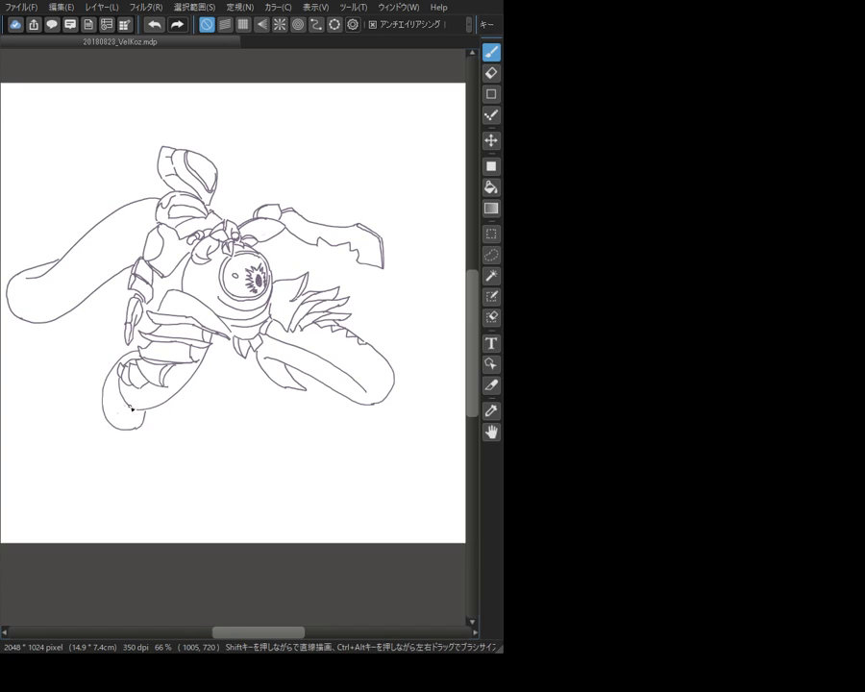
{"action": "mouse_move", "coordinate": [150, 407]}
{"action": "left_mouse_down"}
{"action": "mouse_move", "coordinate": [138, 425]}
{"action": "mouse_move", "coordinate": [103, 397]}
{"action": "left_mouse_up"}
{"action": "key", "text": "ctrl+z"}
Select a rectangle tightly around the whole creature and crop the canvas to 982 × 737 pixels
{"action": "left_click", "coordinate": [491, 233]}
{"action": "mouse_move", "coordinate": [22, 119]}
{"action": "left_mouse_down"}
{"action": "mouse_move", "coordinate": [354, 319]}
{"action": "mouse_move", "coordinate": [446, 453]}
{"action": "mouse_move", "coordinate": [431, 444]}
{"action": "left_mouse_up"}
{"action": "left_click_drag", "start_coordinate": [54, 157], "coordinate": [45, 156]}
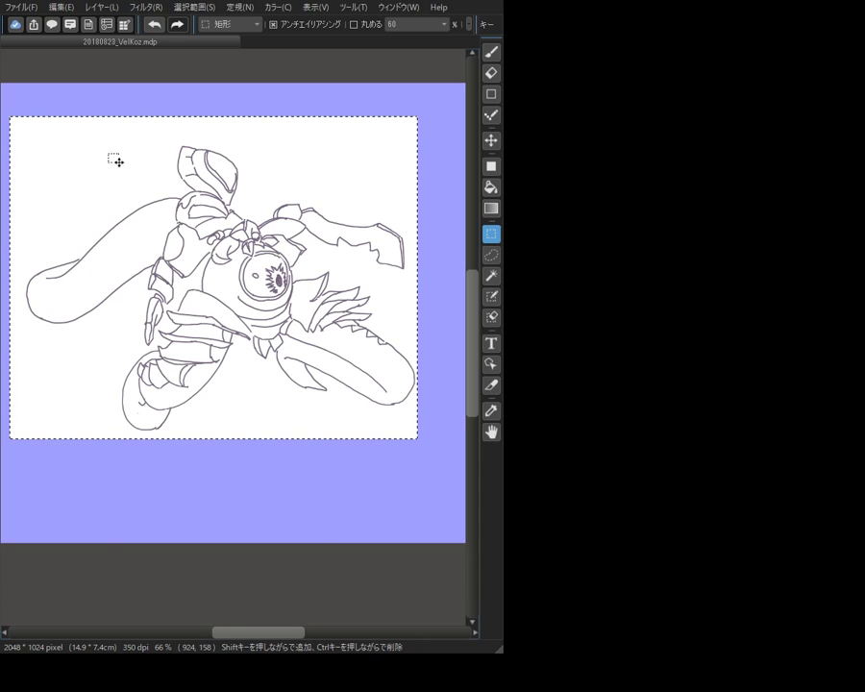
{"action": "left_click_drag", "start_coordinate": [9, 114], "coordinate": [454, 440]}
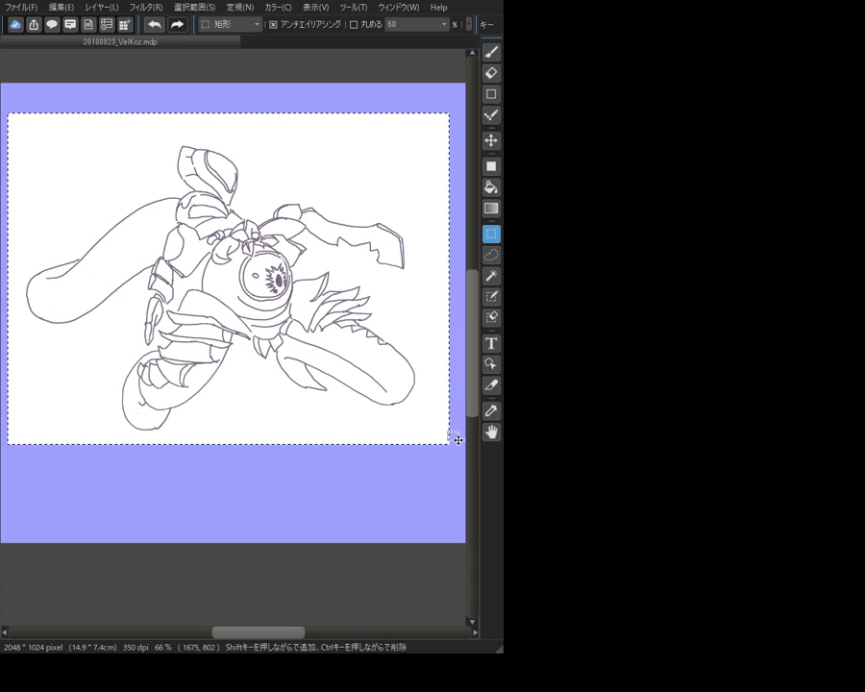
{"action": "left_click", "coordinate": [61, 7]}
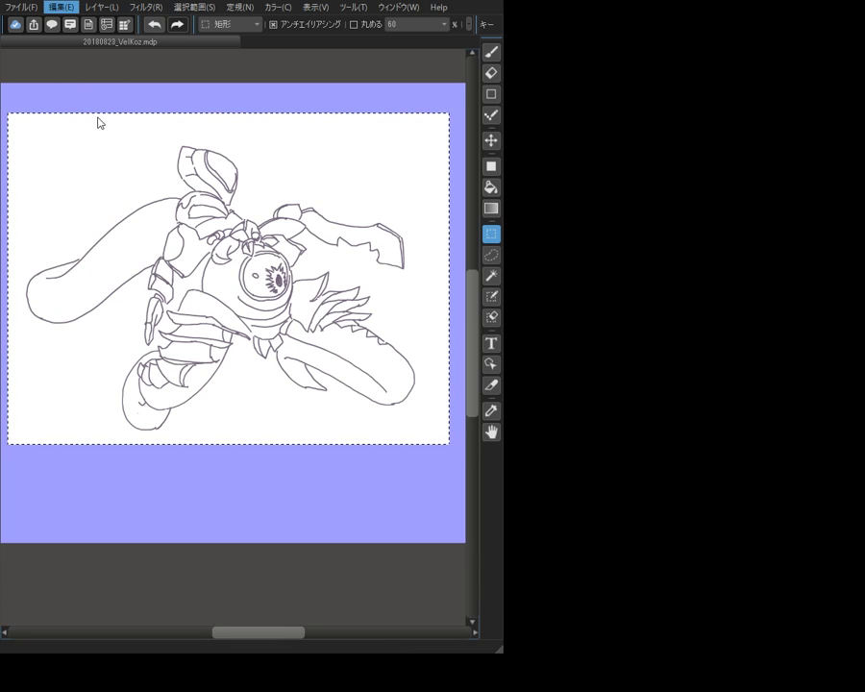
{"action": "left_click", "coordinate": [81, 53]}
{"action": "left_click", "coordinate": [125, 154]}
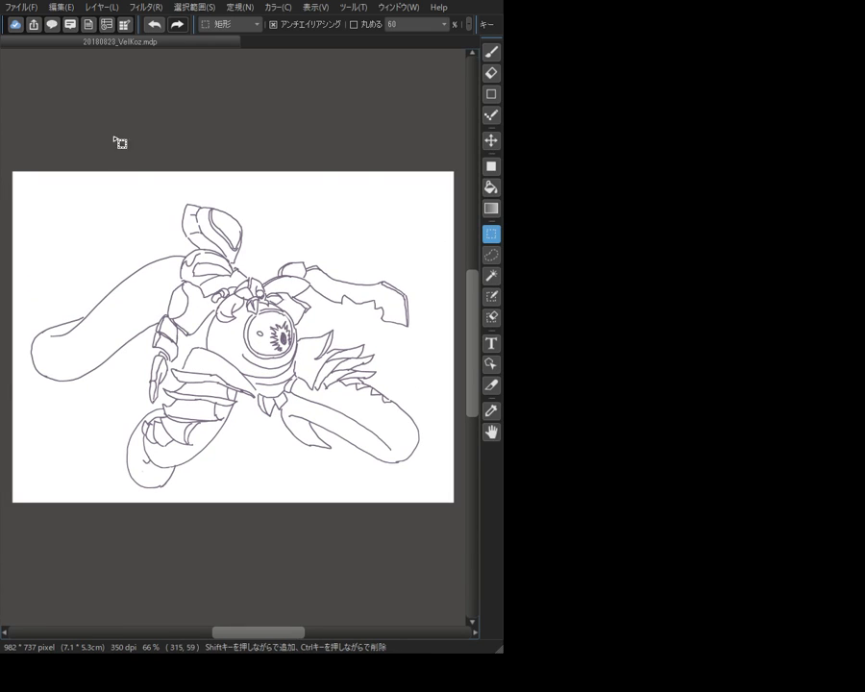
Change the canvas size to 1024 × 750 pixels
{"action": "left_click", "coordinate": [58, 8]}
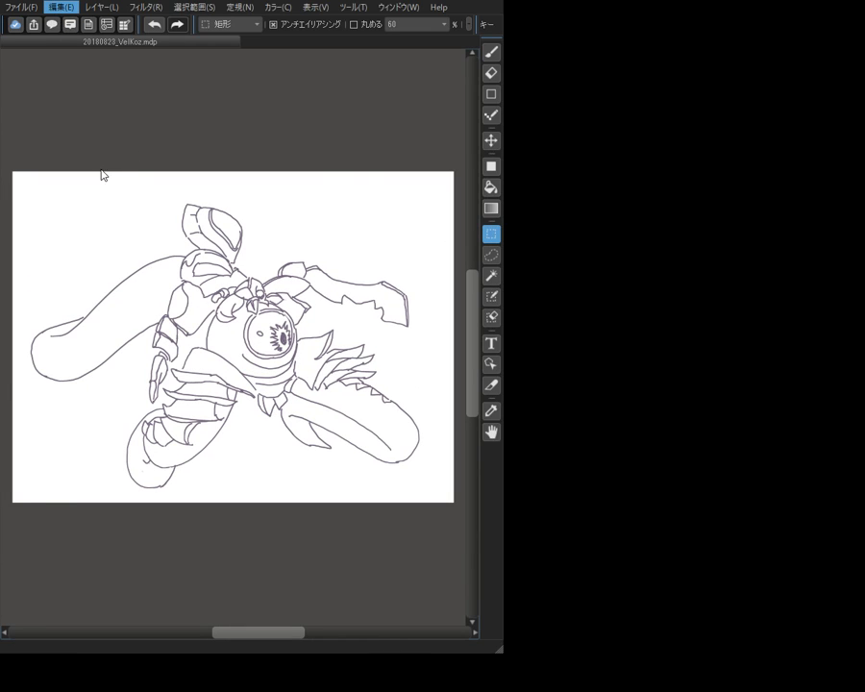
{"action": "left_click", "coordinate": [104, 213]}
{"action": "key", "text": "ctrl+z"}
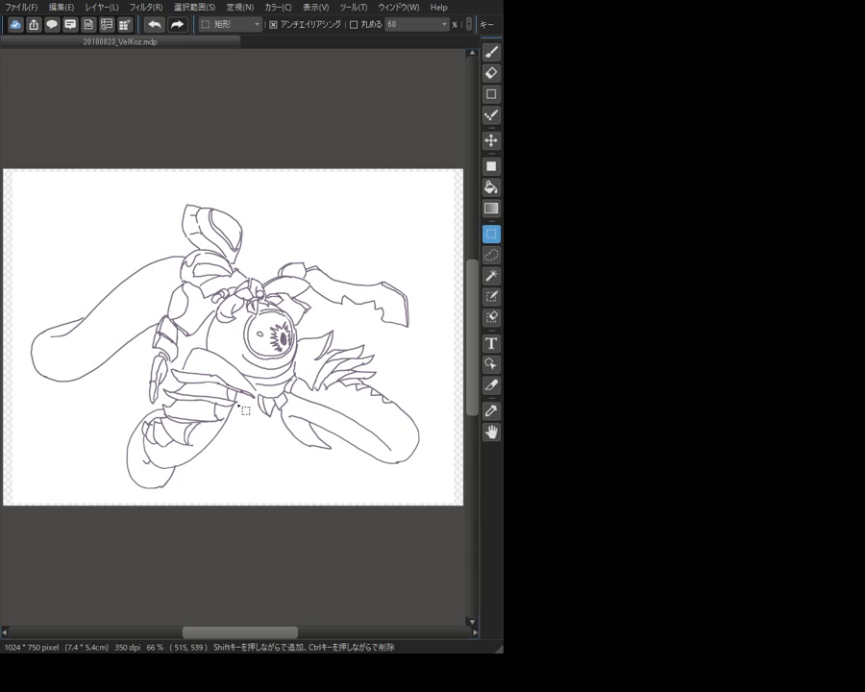
Show the side panels and unlock the white background layer レイヤー1
{"action": "key", "text": "Tab"}
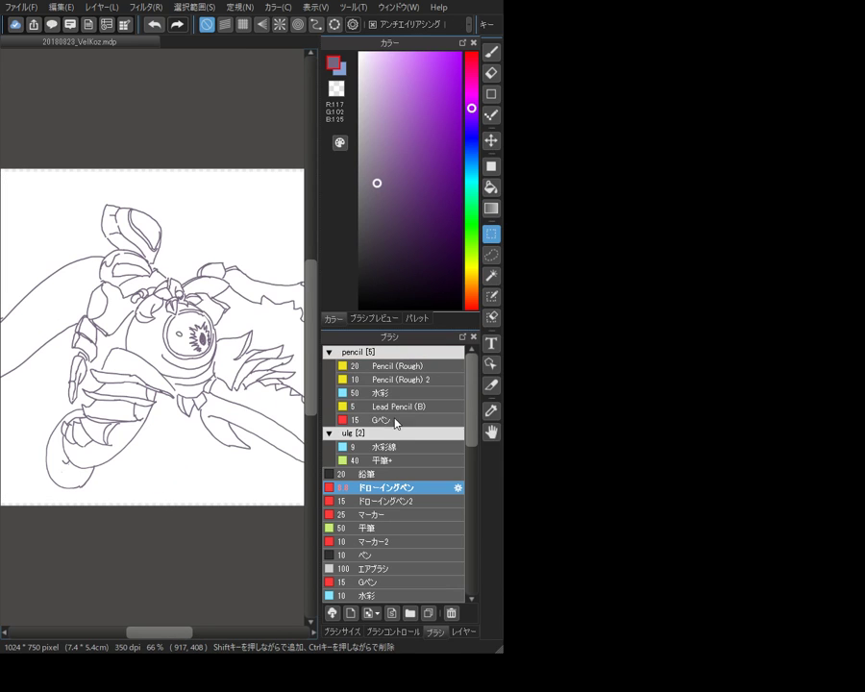
{"action": "left_click", "coordinate": [469, 633]}
{"action": "left_click", "coordinate": [395, 440]}
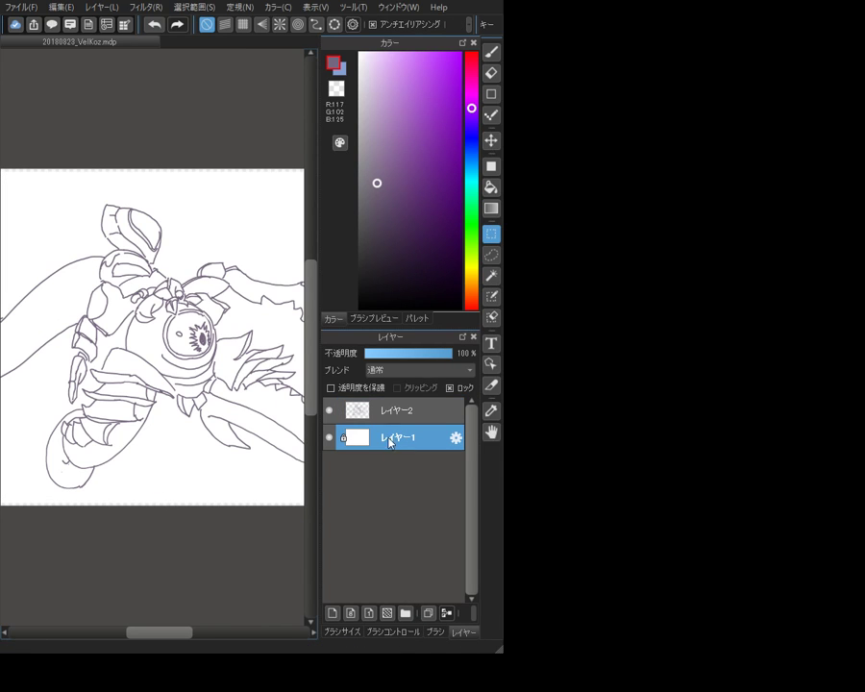
{"action": "left_click", "coordinate": [448, 388]}
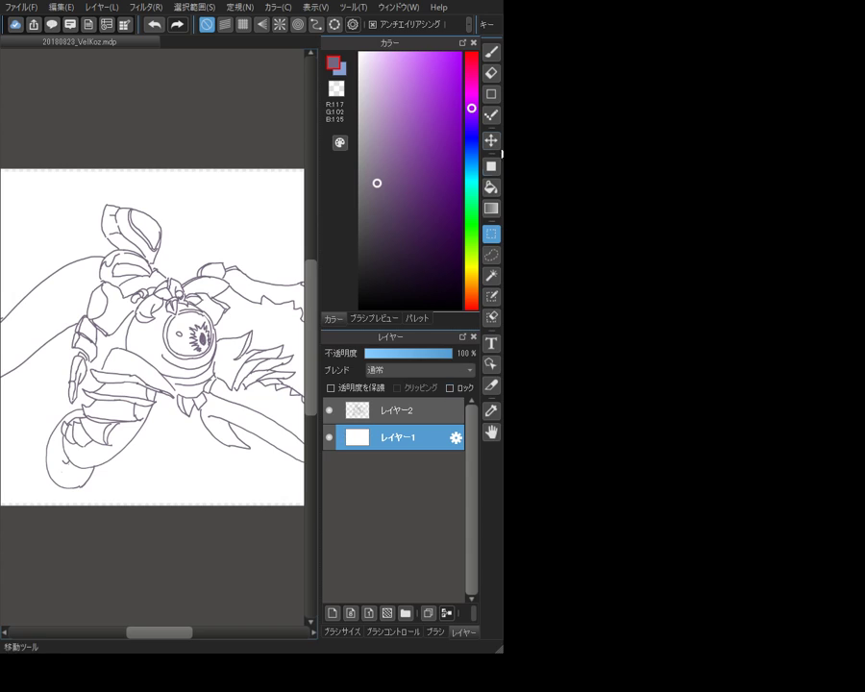
Fill the transparent margins of レイヤー1 with white, using the layer as the fill reference, and lock the layer again
{"action": "left_click", "coordinate": [489, 189]}
{"action": "left_click_drag", "start_coordinate": [370, 63], "coordinate": [350, 43]}
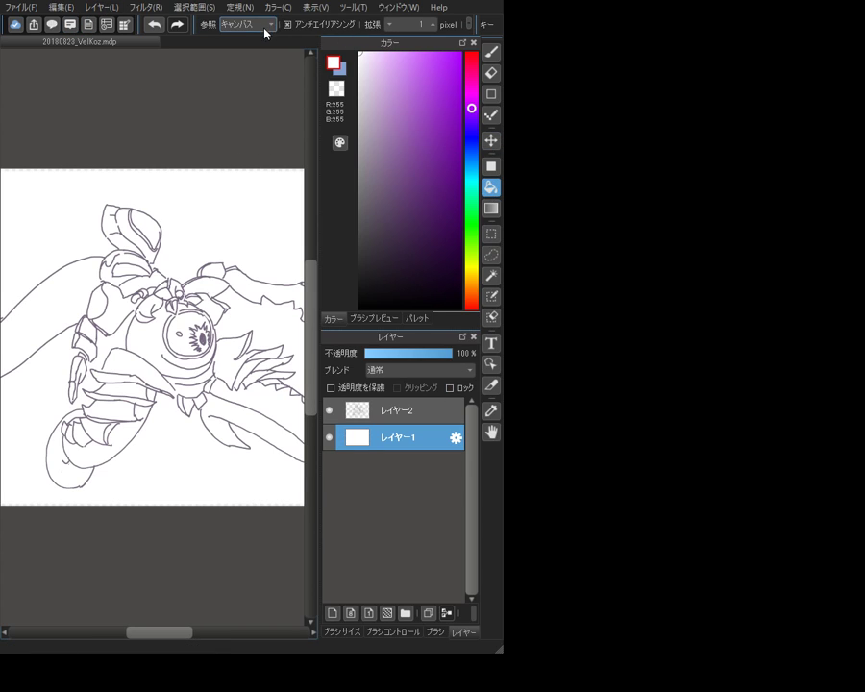
{"action": "left_click", "coordinate": [255, 50]}
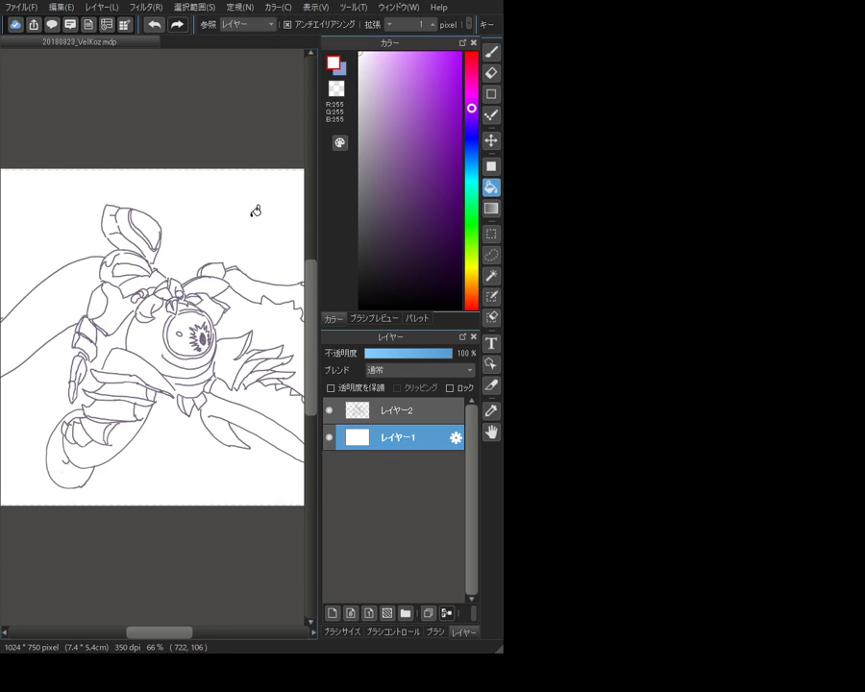
{"action": "left_click", "coordinate": [330, 437]}
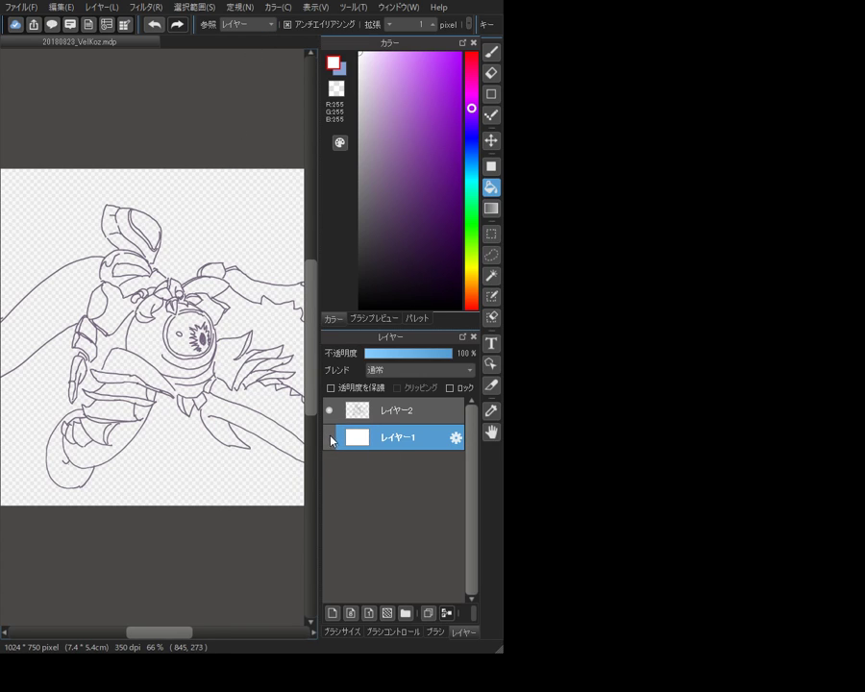
{"action": "left_click", "coordinate": [330, 437]}
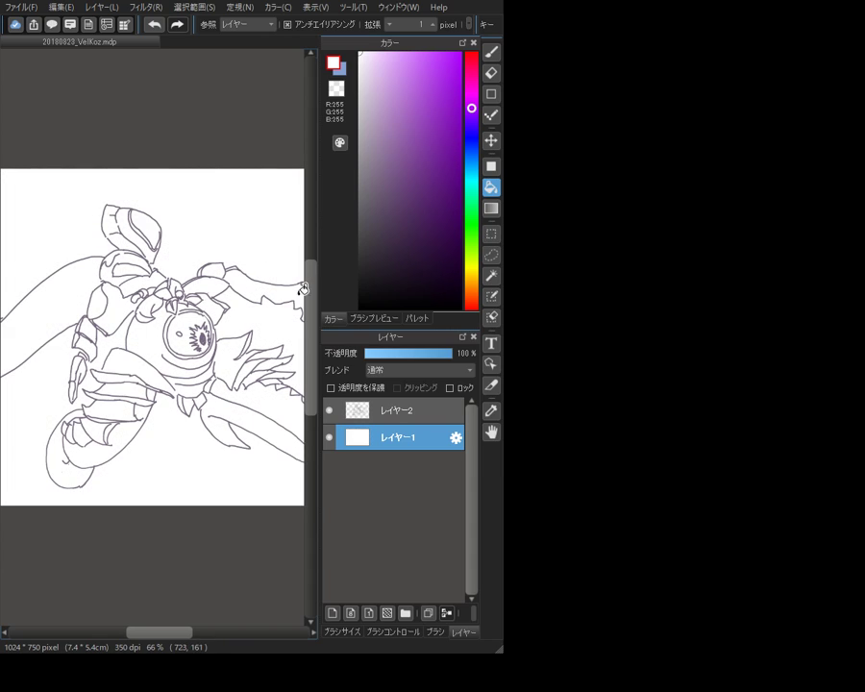
{"action": "left_click", "coordinate": [450, 388]}
Make the line-art layer レイヤー2 active and choose the 平筆 brush at size 50
{"action": "left_click", "coordinate": [429, 411]}
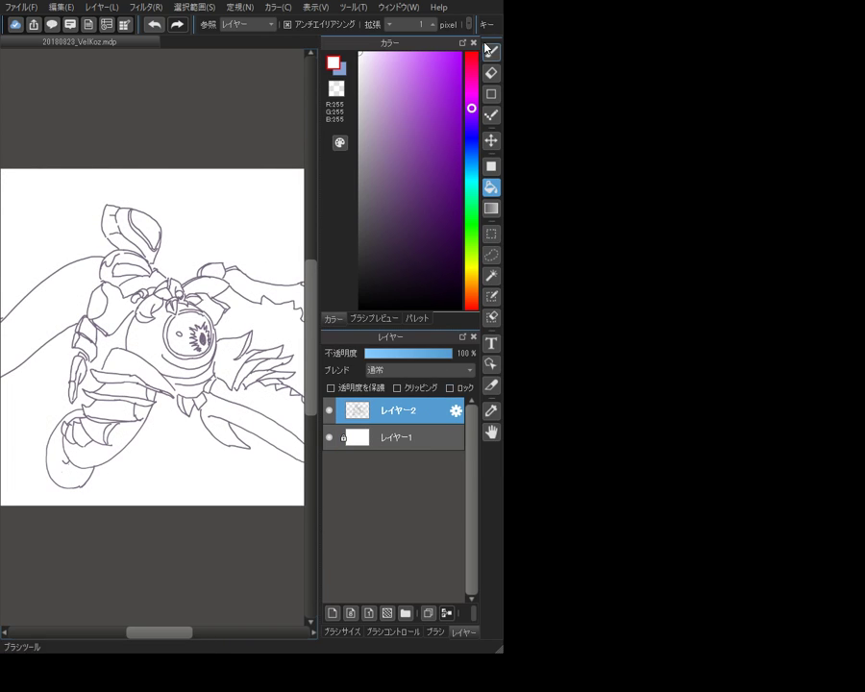
{"action": "left_click", "coordinate": [490, 52]}
{"action": "left_click", "coordinate": [429, 630]}
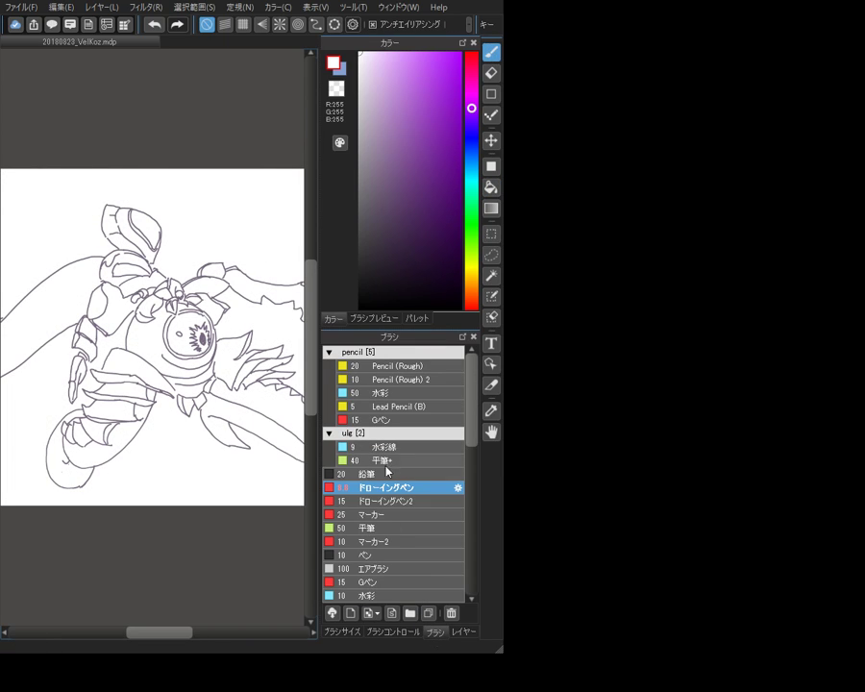
{"action": "left_click", "coordinate": [384, 527]}
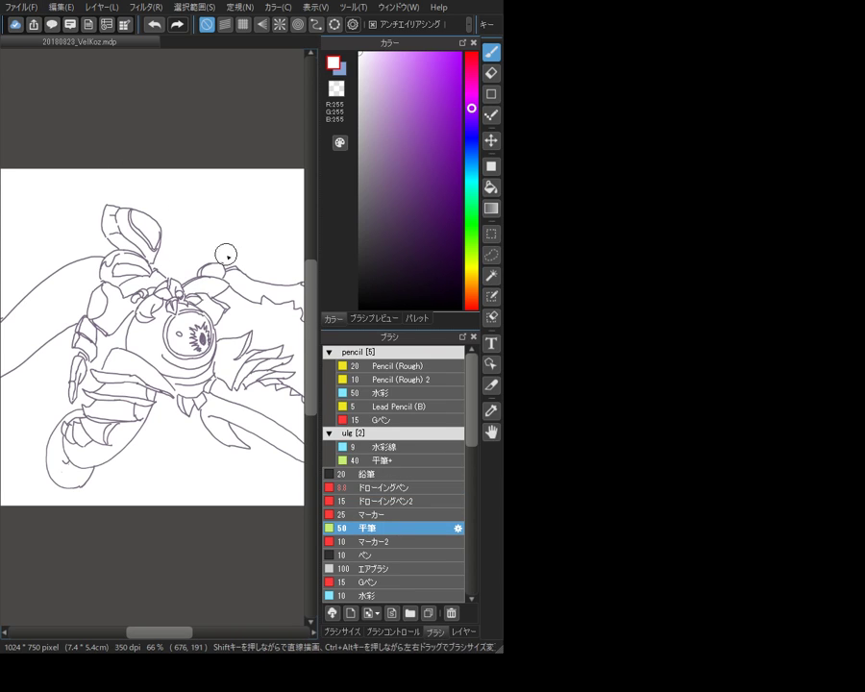
{"action": "key", "text": "Tab"}
{"action": "key", "text": "Tab"}
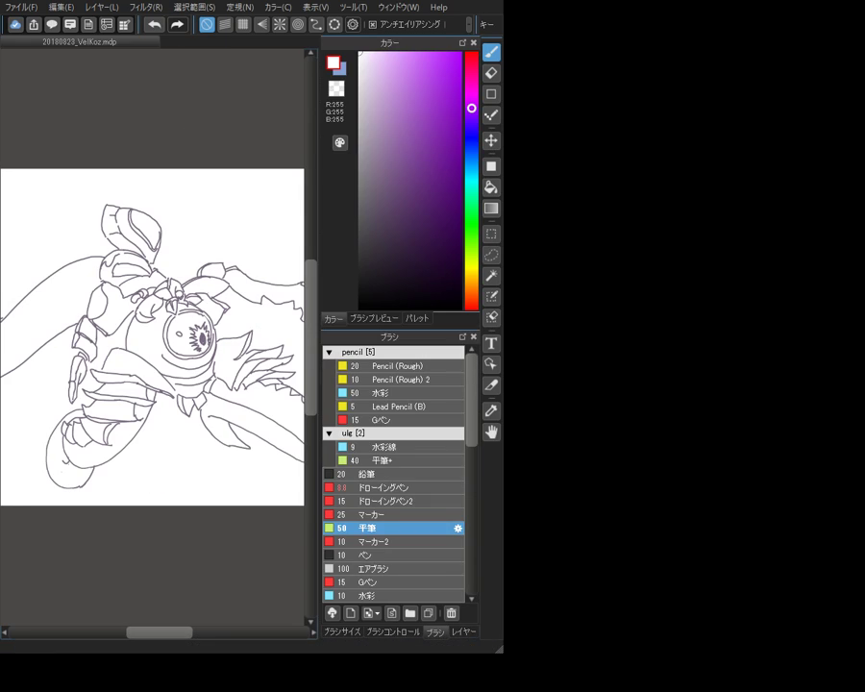
Make the application window slightly wider and shorter, keeping the whole drawing in view
{"action": "left_click_drag", "start_coordinate": [501, 652], "coordinate": [525, 606]}
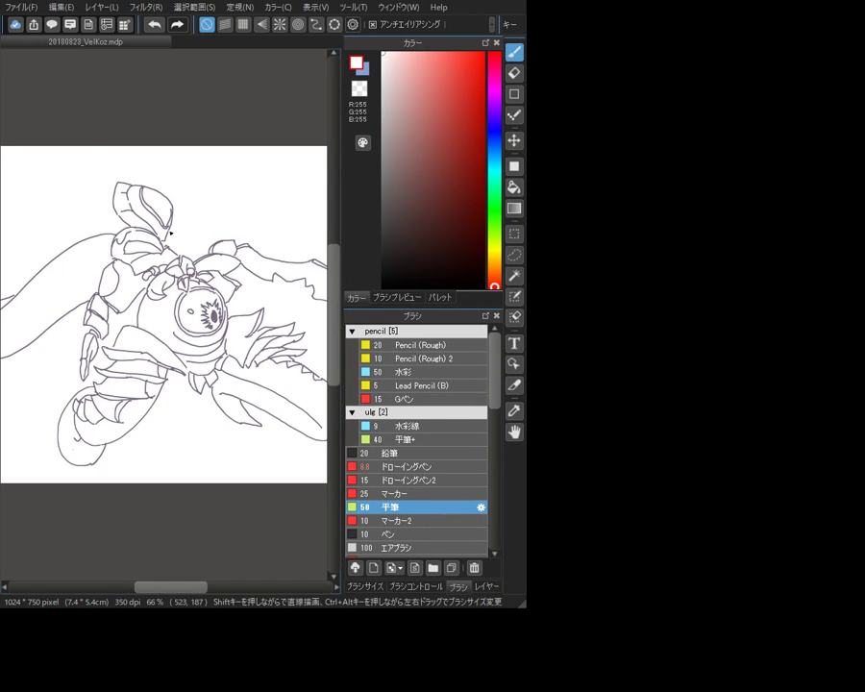
{"action": "scroll", "coordinate": [271, 260], "scroll_direction": "down", "scroll_amount": 1}
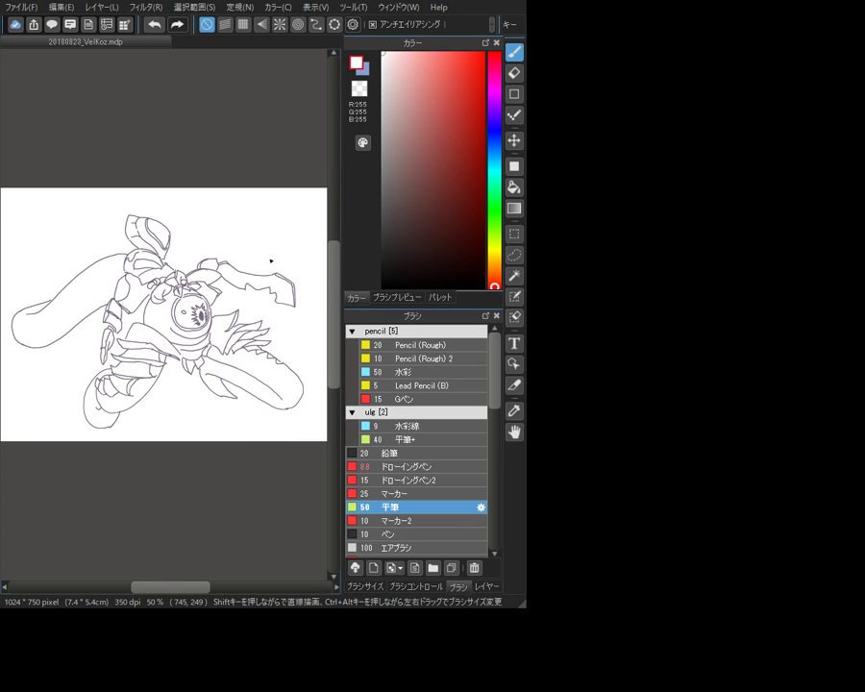
{"action": "mouse_move", "coordinate": [246, 294]}
{"action": "left_mouse_down"}
{"action": "mouse_move", "coordinate": [265, 221]}
{"action": "mouse_move", "coordinate": [246, 242]}
{"action": "left_mouse_up"}
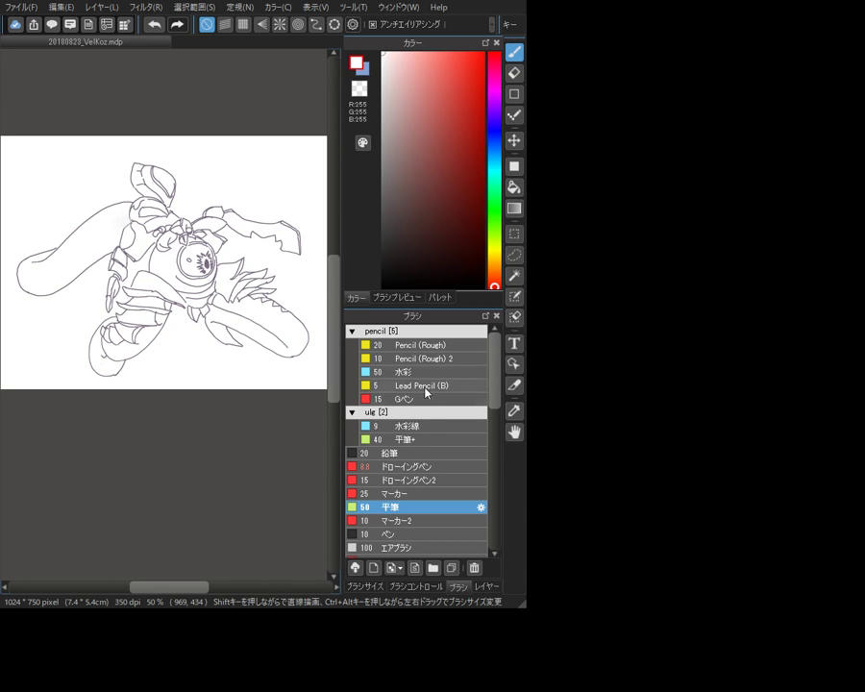
Draw small scale details along the upper-left tentacle on レイヤー2 using the ドローイングペン brush at size 8.8 in dark grey-brown (R87 G75 B74)
{"action": "left_click", "coordinate": [428, 466]}
{"action": "left_click", "coordinate": [394, 198]}
{"action": "left_click", "coordinate": [439, 589]}
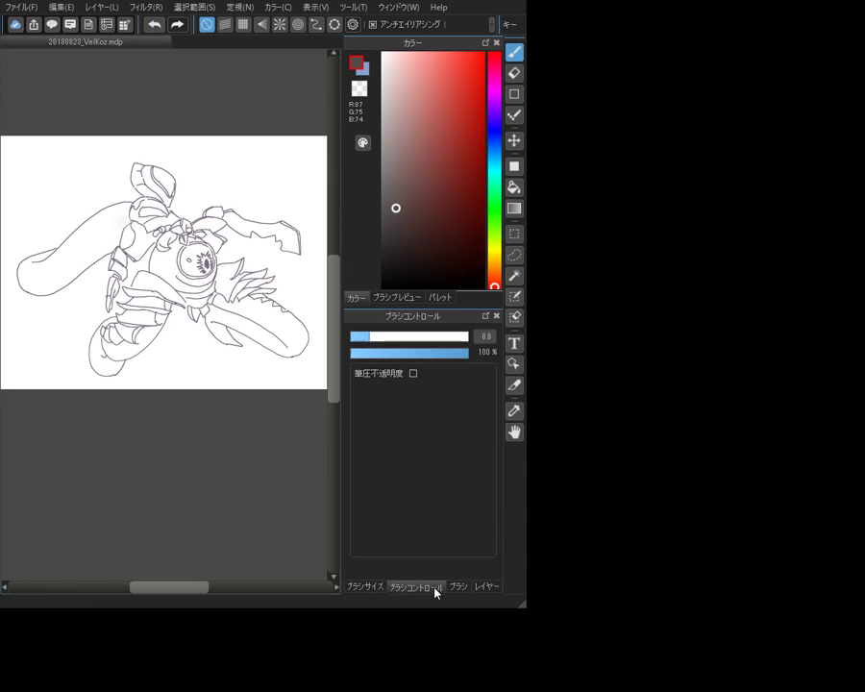
{"action": "left_click", "coordinate": [479, 588]}
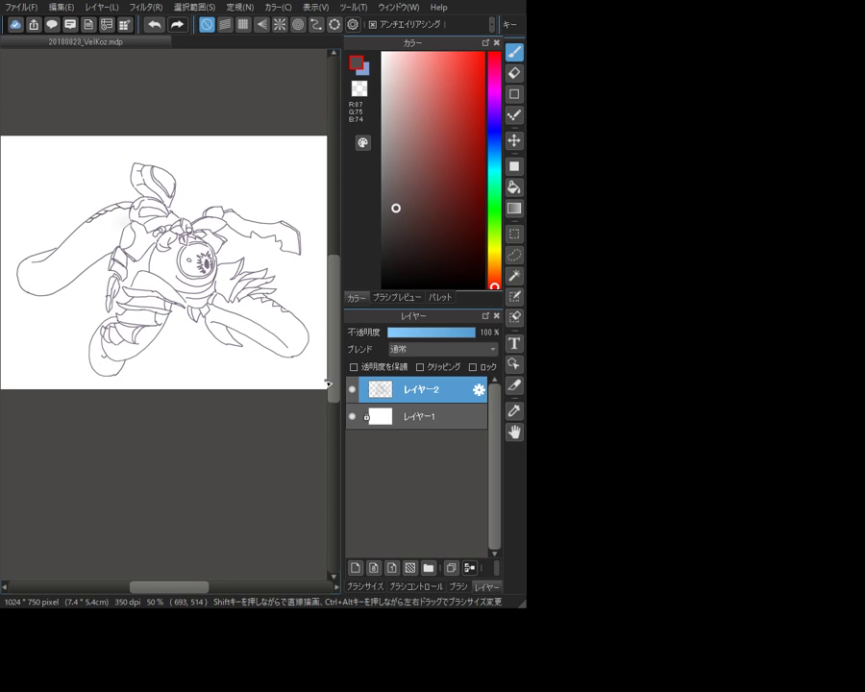
Add a new layer between レイヤー1 and the line-art layer レイヤー2, and choose the 平筆 brush at size 50
{"action": "left_click", "coordinate": [423, 417]}
{"action": "left_click", "coordinate": [355, 568]}
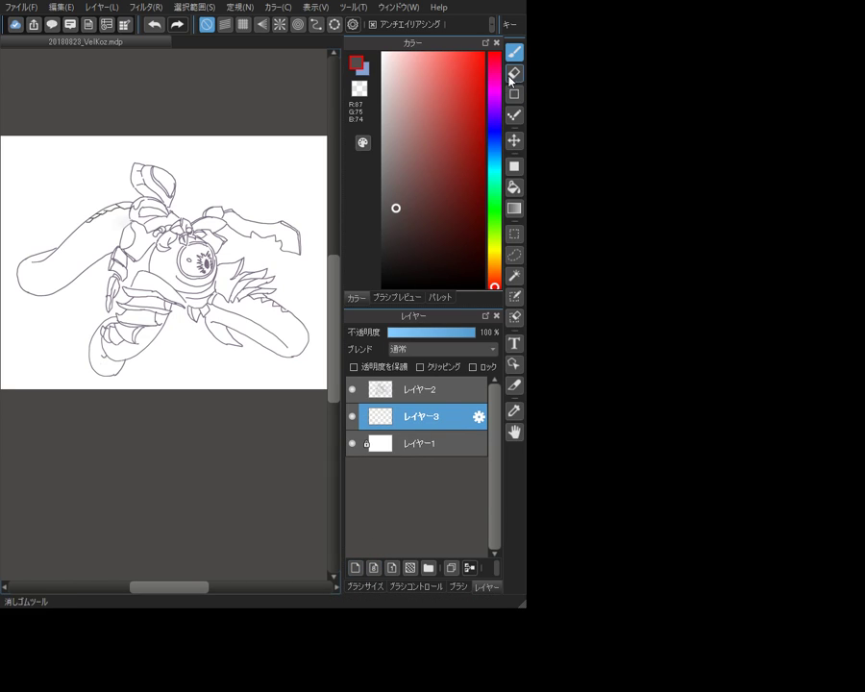
{"action": "left_click", "coordinate": [458, 587]}
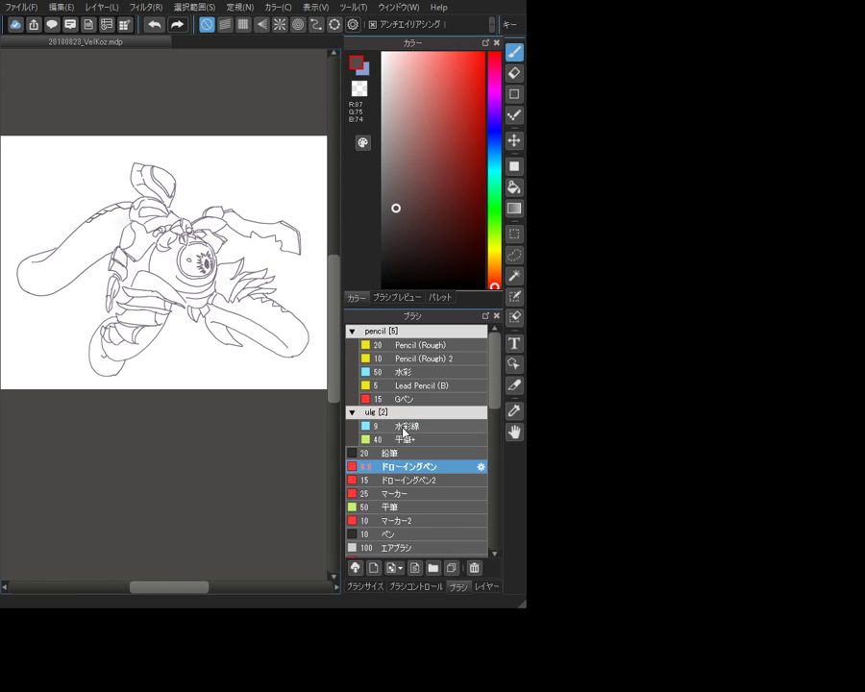
{"action": "left_click", "coordinate": [403, 507]}
Make the application window wider and much shorter, keeping the side panels shown and the whole drawing in view
{"action": "key", "text": "Tab"}
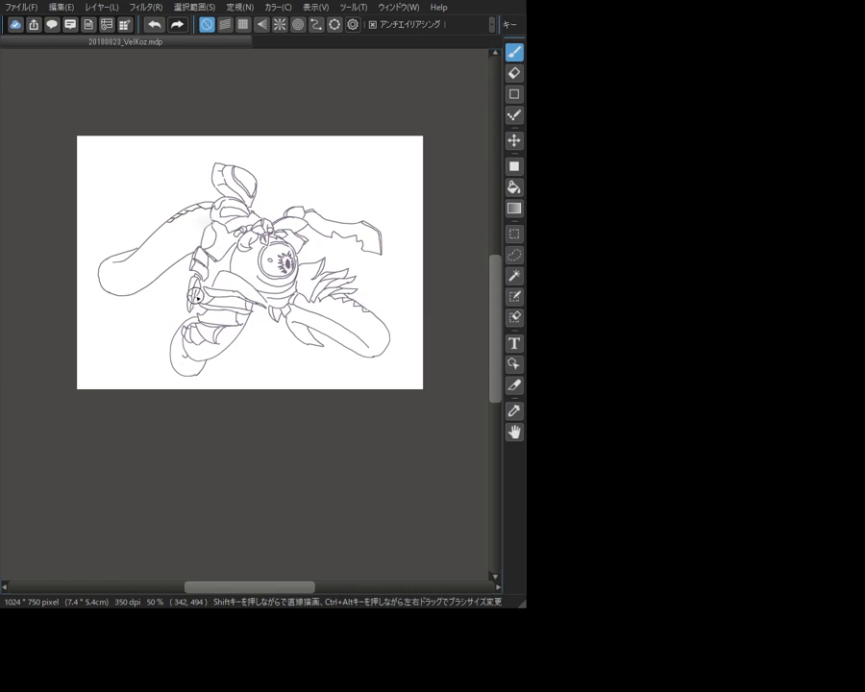
{"action": "left_click_drag", "start_coordinate": [525, 607], "coordinate": [779, 360]}
{"action": "key", "text": "Tab"}
{"action": "mouse_move", "coordinate": [453, 145]}
{"action": "left_mouse_down"}
{"action": "mouse_move", "coordinate": [469, 205]}
{"action": "mouse_move", "coordinate": [490, 204]}
{"action": "left_mouse_up"}
{"action": "key", "text": "ctrl+plus"}
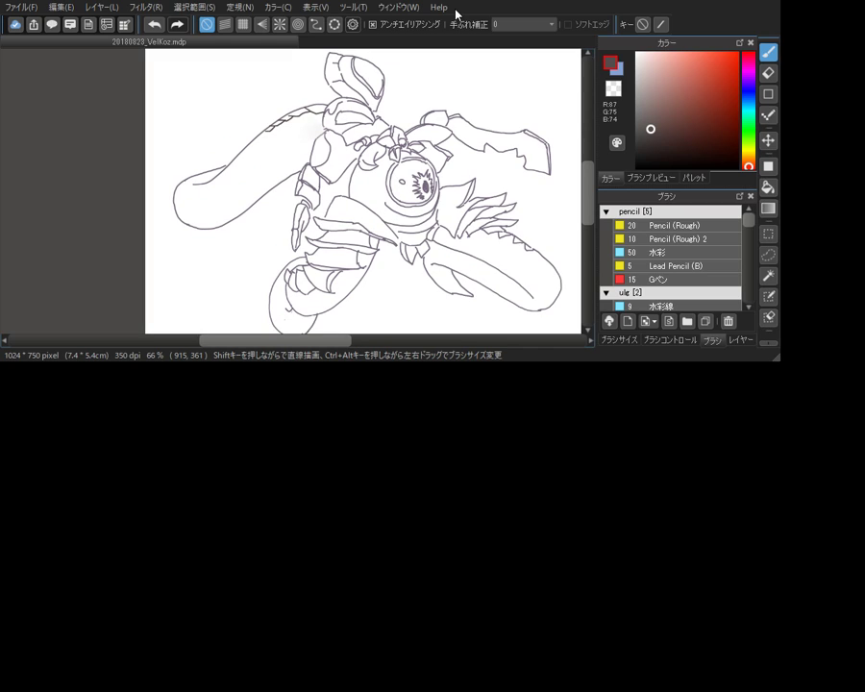
{"action": "key", "text": "ctrl+plus"}
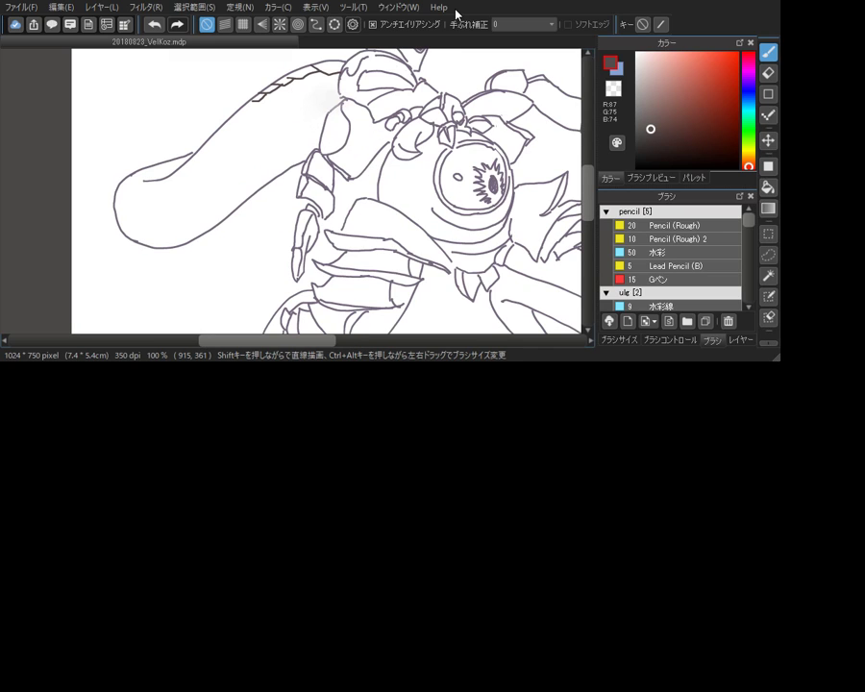
{"action": "key", "text": "ctrl+minus"}
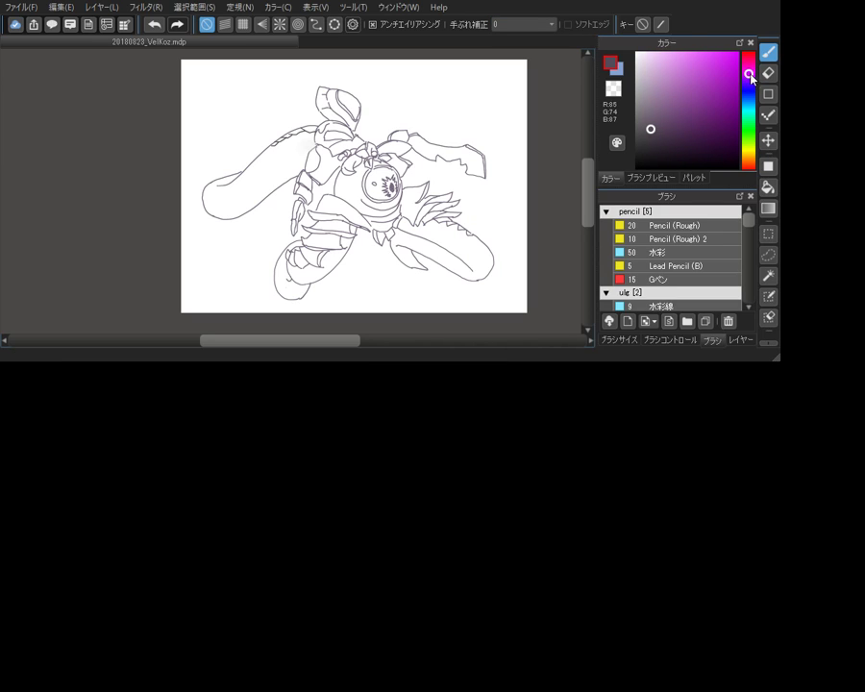
Set the drawing colour to pale pink (R255 G184 B247) and choose the マーカー brush
{"action": "left_click", "coordinate": [663, 50]}
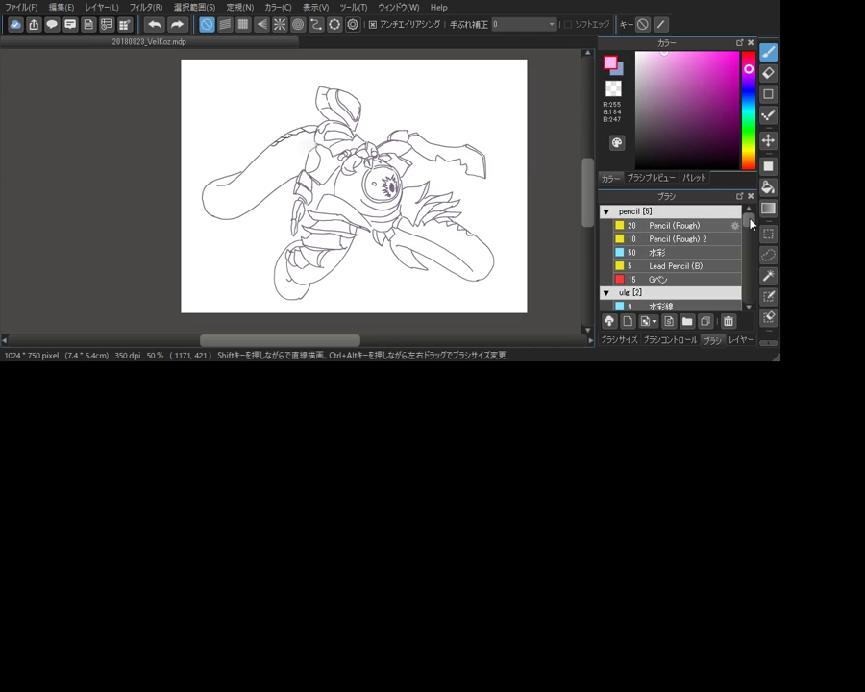
{"action": "scroll", "coordinate": [752, 224], "scroll_direction": "down", "scroll_amount": 5}
{"action": "scroll", "coordinate": [749, 240], "scroll_direction": "down", "scroll_amount": 1}
{"action": "left_click", "coordinate": [663, 264]}
{"action": "mouse_move", "coordinate": [348, 177]}
{"action": "left_mouse_down"}
{"action": "mouse_move", "coordinate": [376, 203]}
{"action": "mouse_move", "coordinate": [345, 193]}
{"action": "mouse_move", "coordinate": [377, 216]}
{"action": "mouse_move", "coordinate": [393, 190]}
{"action": "mouse_move", "coordinate": [370, 181]}
{"action": "mouse_move", "coordinate": [392, 170]}
{"action": "mouse_move", "coordinate": [381, 170]}
{"action": "mouse_move", "coordinate": [370, 151]}
{"action": "mouse_move", "coordinate": [401, 156]}
{"action": "mouse_move", "coordinate": [374, 173]}
{"action": "mouse_move", "coordinate": [418, 170]}
{"action": "left_mouse_up"}
{"action": "key", "text": "ctrl+z"}
{"action": "key", "text": "ctrl+z"}
{"action": "key", "text": "ctrl+z"}
{"action": "key", "text": "ctrl+z"}
{"action": "key", "text": "ctrl+z"}
{"action": "key", "text": "ctrl+0"}
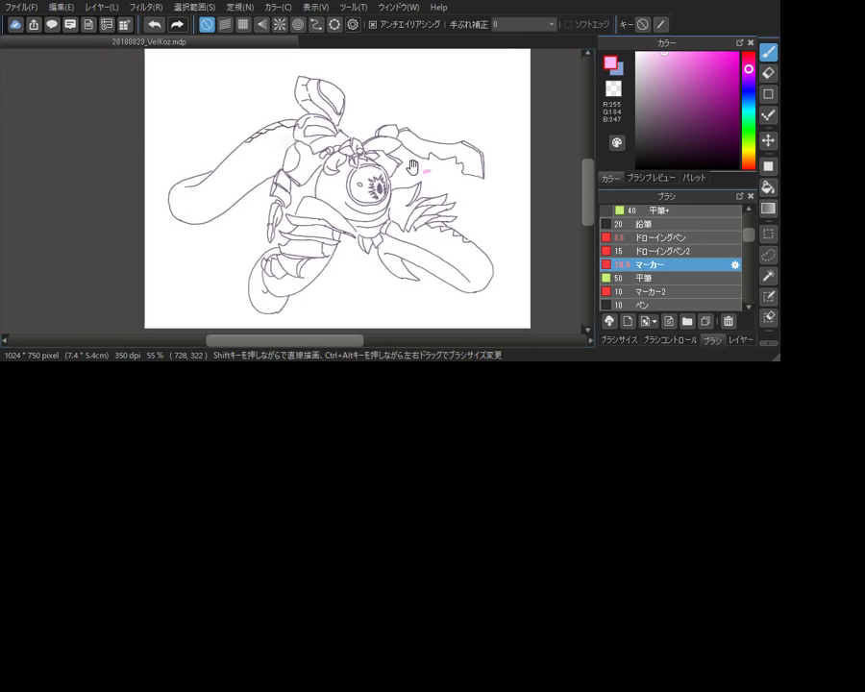
{"action": "key", "text": "ctrl+z"}
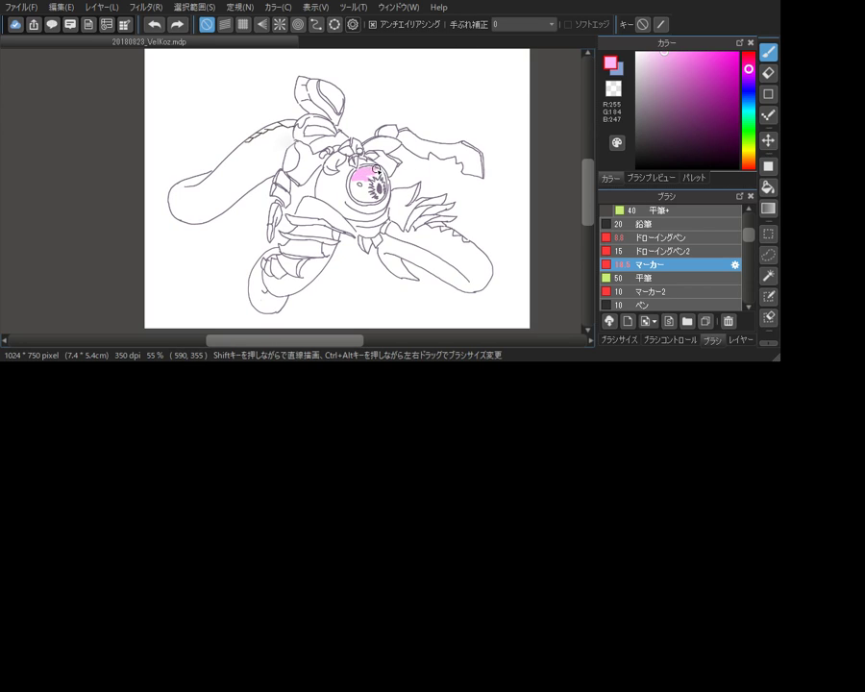
Paint the eyeball, the small round spots above it and the pointed spike under the lower-right tentacle pale pink, cleaning up the eye's edges
{"action": "left_click_drag", "start_coordinate": [379, 175], "coordinate": [356, 178]}
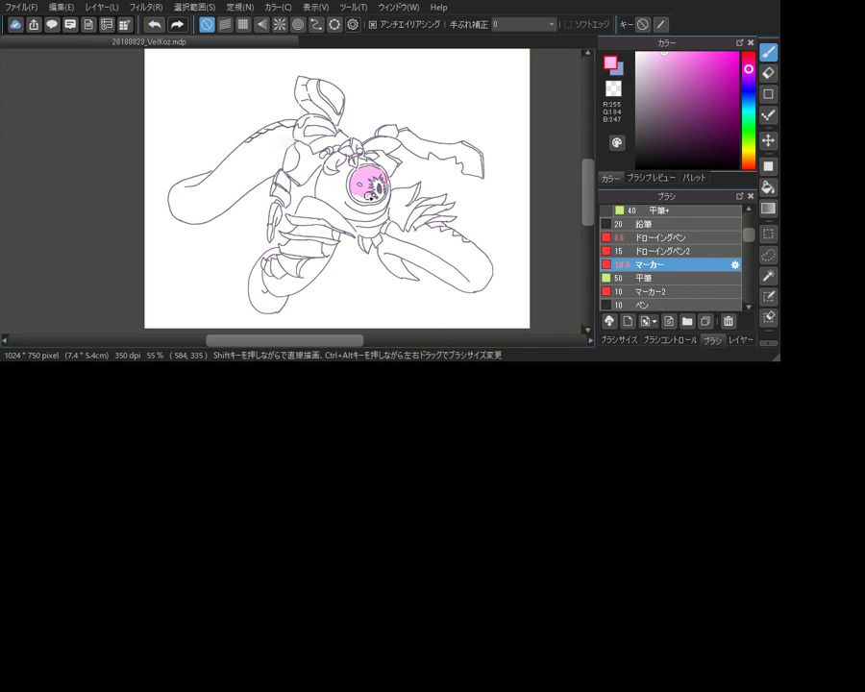
{"action": "key", "text": "z"}
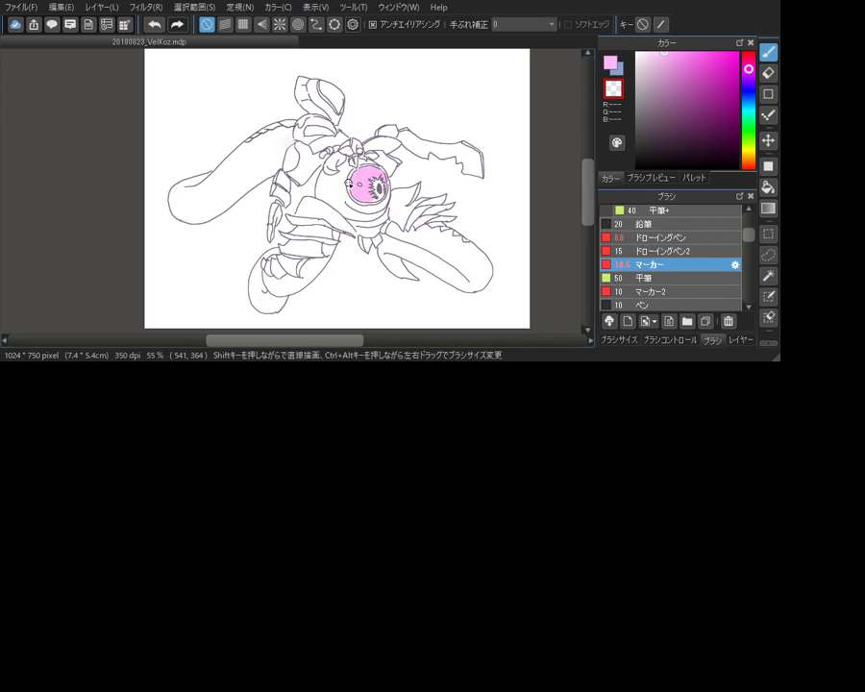
{"action": "key", "text": "c"}
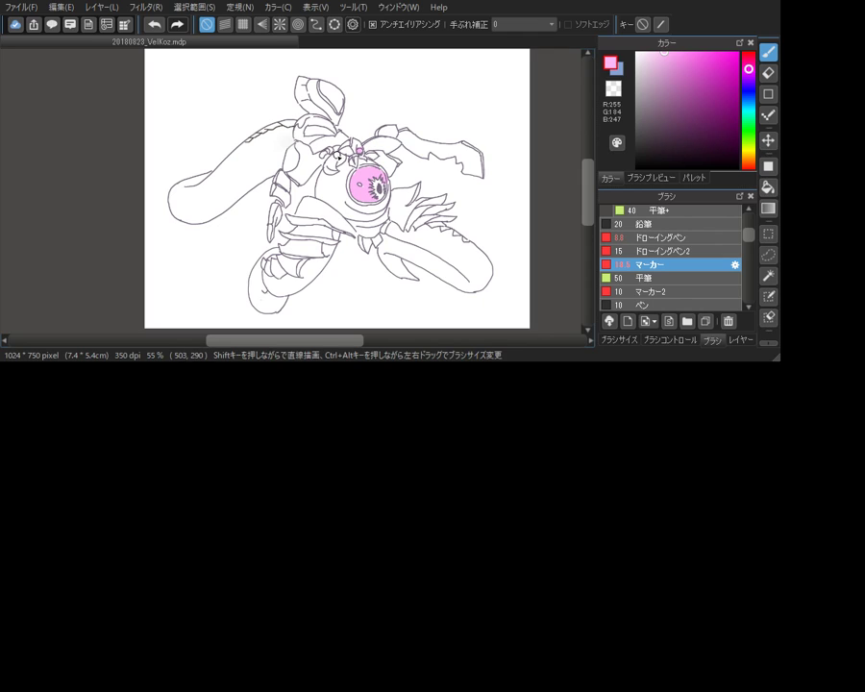
{"action": "left_click_drag", "start_coordinate": [387, 268], "coordinate": [394, 274]}
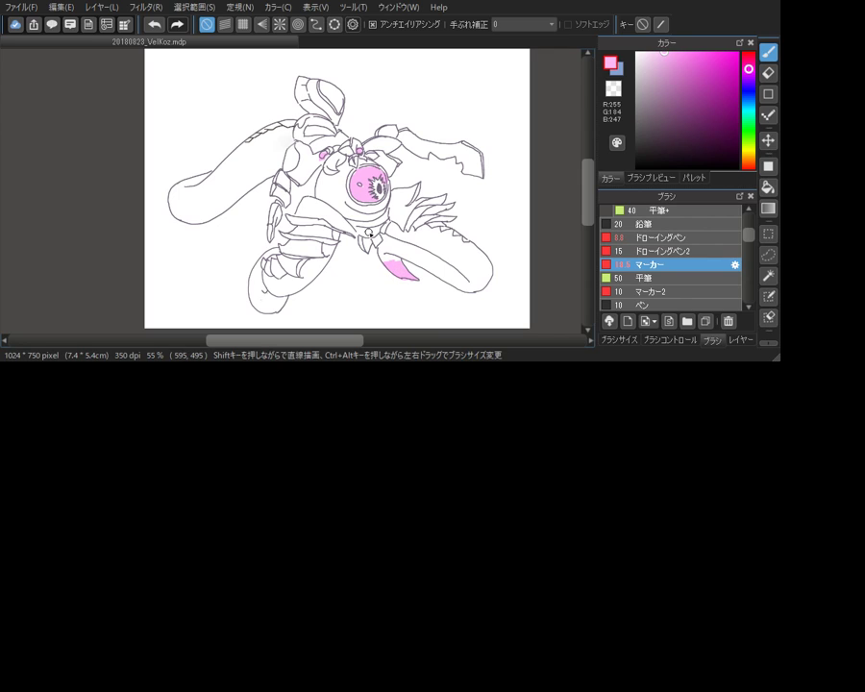
Paint the upper-right arm, the shapes above the eye and the left arm segments in stronger pink (R255 G146 B205)
{"action": "left_click", "coordinate": [679, 51]}
{"action": "mouse_move", "coordinate": [406, 137]}
{"action": "left_mouse_down"}
{"action": "mouse_move", "coordinate": [464, 147]}
{"action": "mouse_move", "coordinate": [479, 173]}
{"action": "mouse_move", "coordinate": [465, 147]}
{"action": "mouse_move", "coordinate": [391, 145]}
{"action": "mouse_move", "coordinate": [412, 148]}
{"action": "mouse_move", "coordinate": [405, 137]}
{"action": "mouse_move", "coordinate": [453, 150]}
{"action": "mouse_move", "coordinate": [409, 145]}
{"action": "mouse_move", "coordinate": [386, 122]}
{"action": "mouse_move", "coordinate": [392, 126]}
{"action": "mouse_move", "coordinate": [382, 137]}
{"action": "mouse_move", "coordinate": [395, 126]}
{"action": "mouse_move", "coordinate": [368, 149]}
{"action": "mouse_move", "coordinate": [394, 164]}
{"action": "left_mouse_up"}
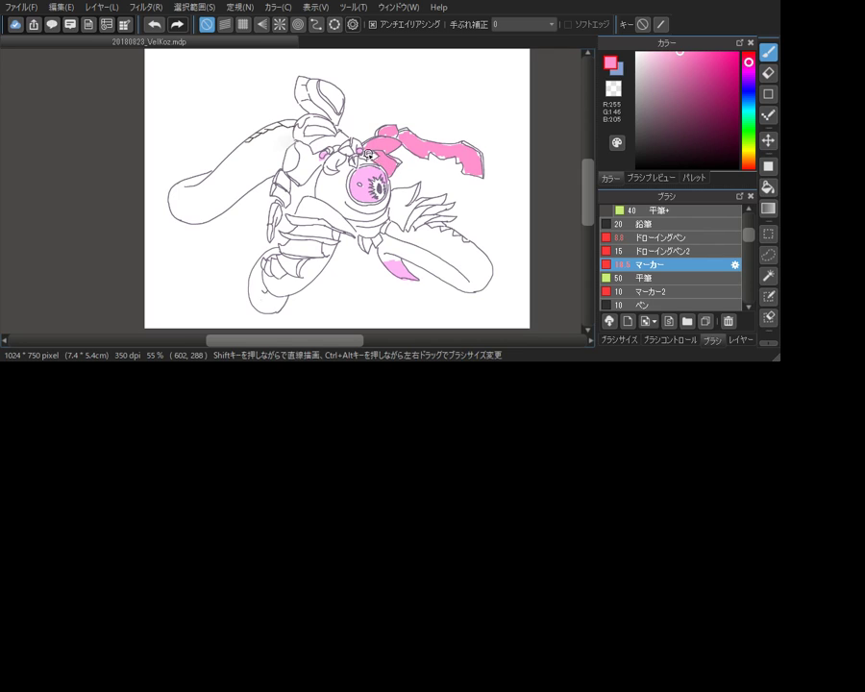
{"action": "mouse_move", "coordinate": [341, 159]}
{"action": "left_mouse_down"}
{"action": "mouse_move", "coordinate": [329, 164]}
{"action": "mouse_move", "coordinate": [337, 156]}
{"action": "left_mouse_up"}
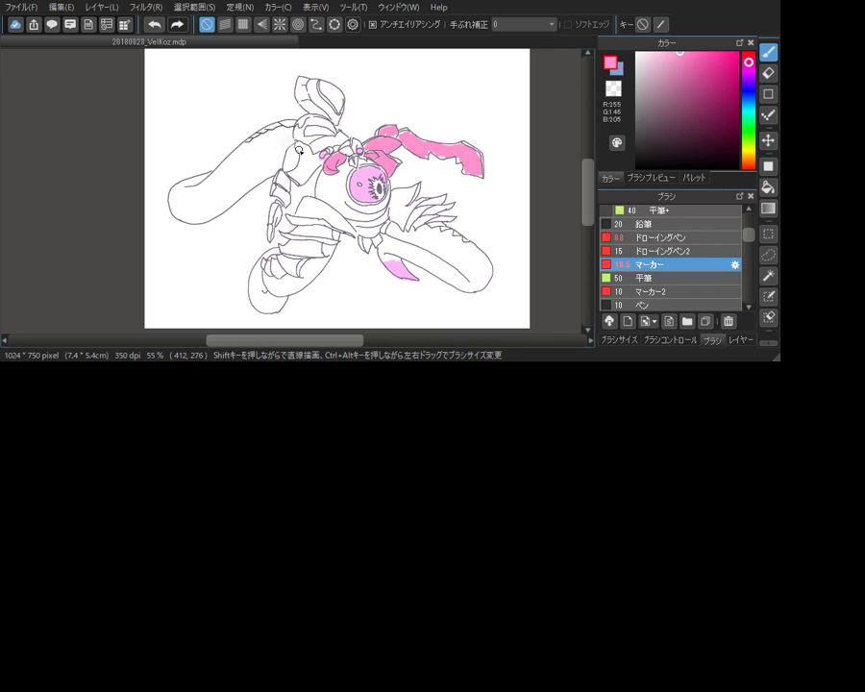
{"action": "left_click_drag", "start_coordinate": [302, 156], "coordinate": [292, 172]}
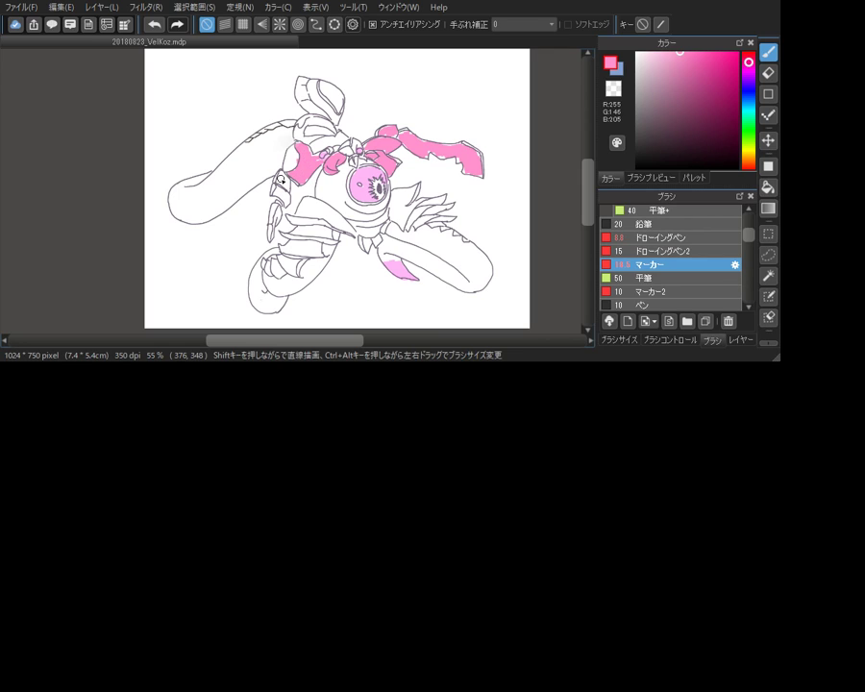
{"action": "mouse_move", "coordinate": [286, 184]}
{"action": "left_mouse_down"}
{"action": "mouse_move", "coordinate": [287, 196]}
{"action": "mouse_move", "coordinate": [275, 189]}
{"action": "mouse_move", "coordinate": [280, 174]}
{"action": "left_mouse_up"}
{"action": "left_click_drag", "start_coordinate": [279, 217], "coordinate": [273, 231]}
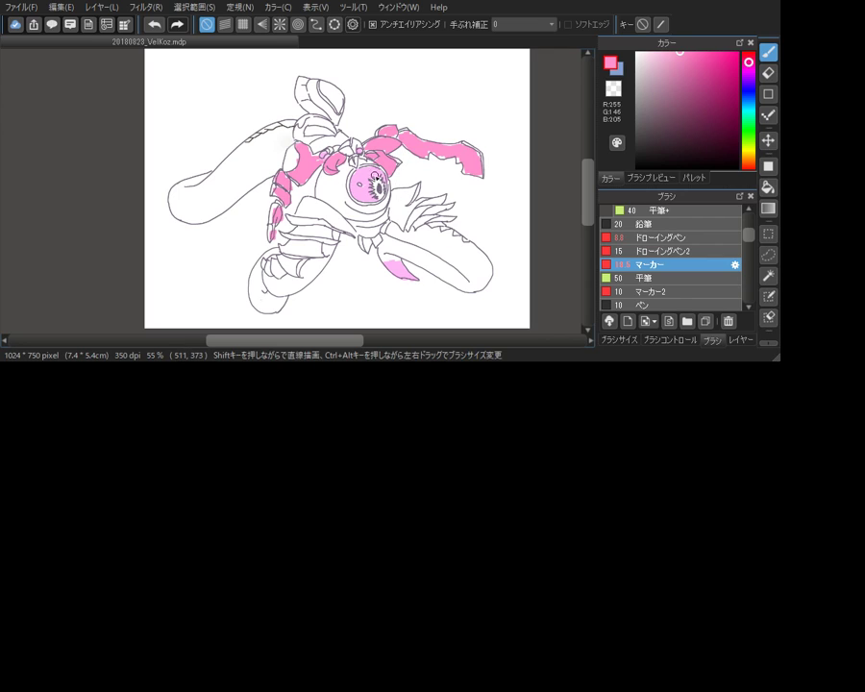
Paint the round body behind the eye in dark pink (R204 G78 B120)
{"action": "left_click", "coordinate": [696, 54]}
{"action": "left_click_drag", "start_coordinate": [747, 61], "coordinate": [748, 57]}
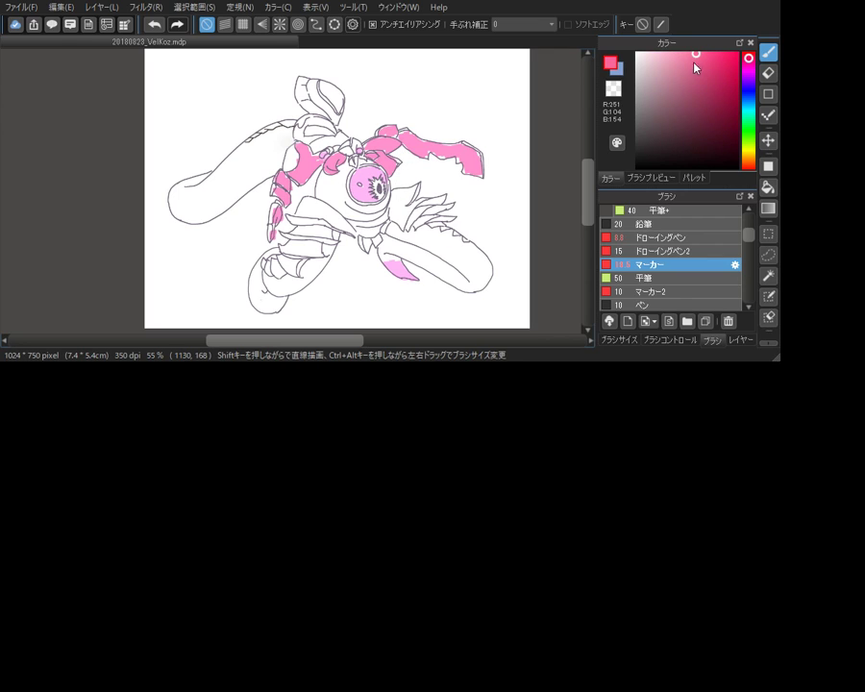
{"action": "left_click_drag", "start_coordinate": [695, 55], "coordinate": [685, 52]}
{"action": "left_click_drag", "start_coordinate": [328, 179], "coordinate": [319, 193]}
{"action": "left_click_drag", "start_coordinate": [688, 63], "coordinate": [698, 54]}
{"action": "left_click", "coordinate": [700, 75]}
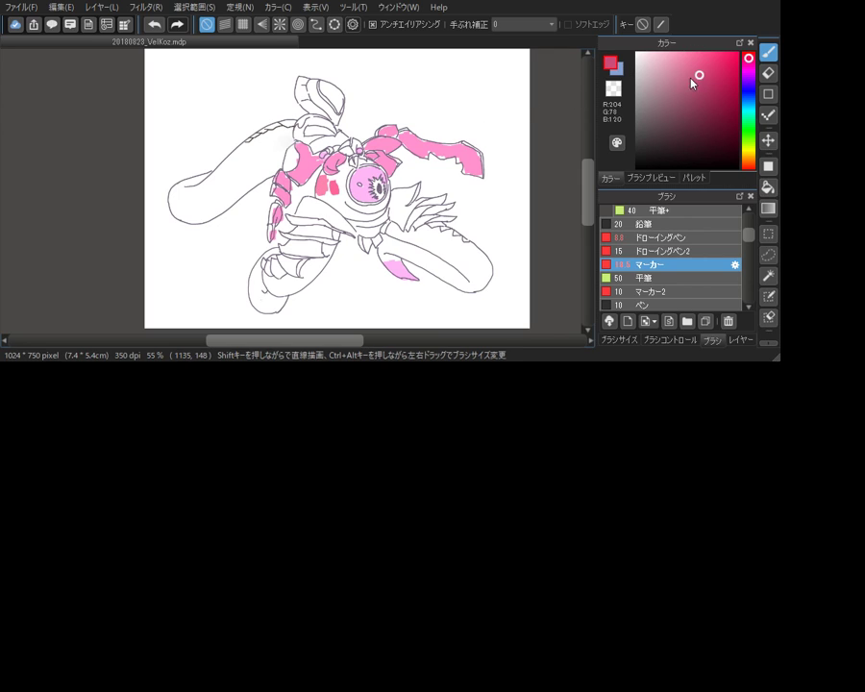
{"action": "mouse_move", "coordinate": [321, 189]}
{"action": "left_mouse_down"}
{"action": "mouse_move", "coordinate": [352, 170]}
{"action": "mouse_move", "coordinate": [349, 201]}
{"action": "mouse_move", "coordinate": [337, 182]}
{"action": "mouse_move", "coordinate": [318, 195]}
{"action": "mouse_move", "coordinate": [342, 214]}
{"action": "left_mouse_up"}
Paint the ring around the eye in medium pink (R225 G110 B149) and fill the body's lower rim with the dark pink
{"action": "left_click", "coordinate": [688, 66]}
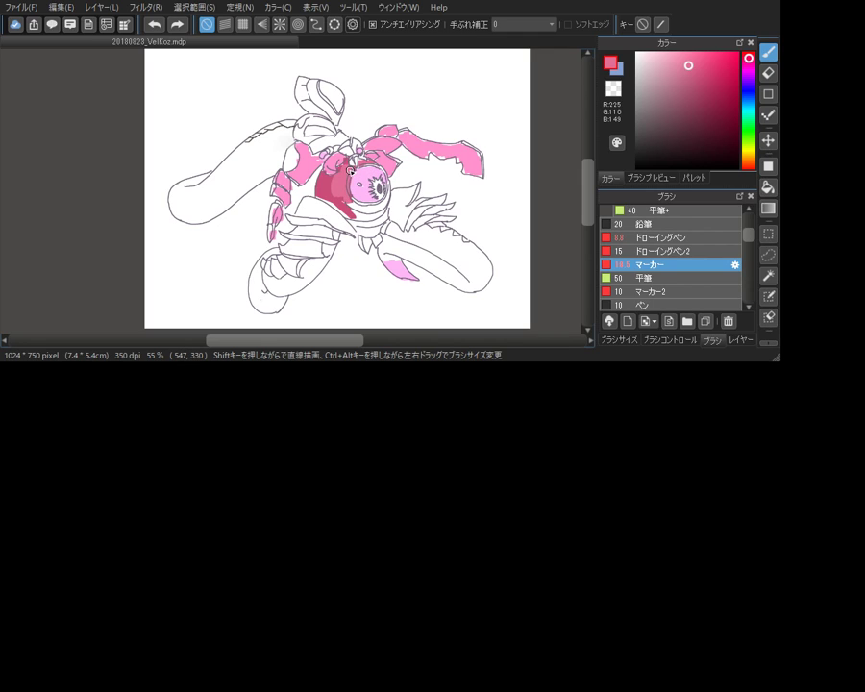
{"action": "left_click_drag", "start_coordinate": [348, 188], "coordinate": [379, 204]}
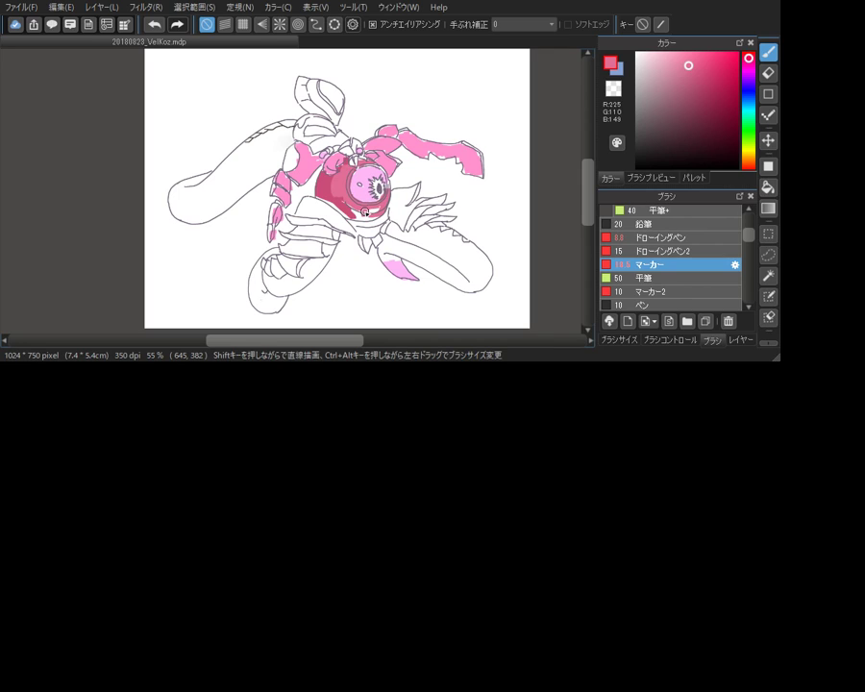
{"action": "right_click", "coordinate": [322, 179]}
{"action": "mouse_move", "coordinate": [322, 180]}
{"action": "left_mouse_down"}
{"action": "mouse_move", "coordinate": [348, 208]}
{"action": "mouse_move", "coordinate": [375, 218]}
{"action": "left_mouse_up"}
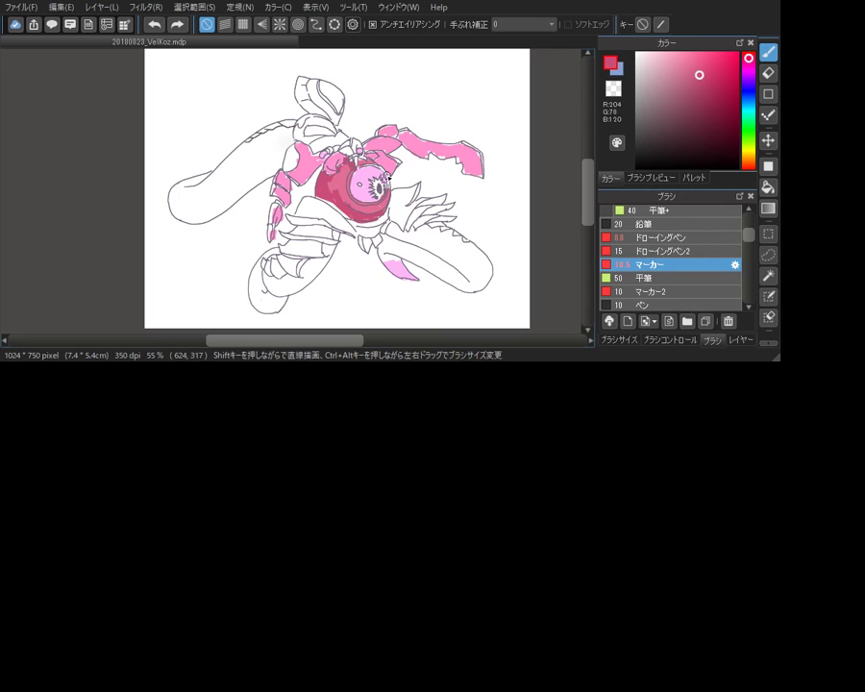
{"action": "left_click", "coordinate": [367, 171], "text": "alt"}
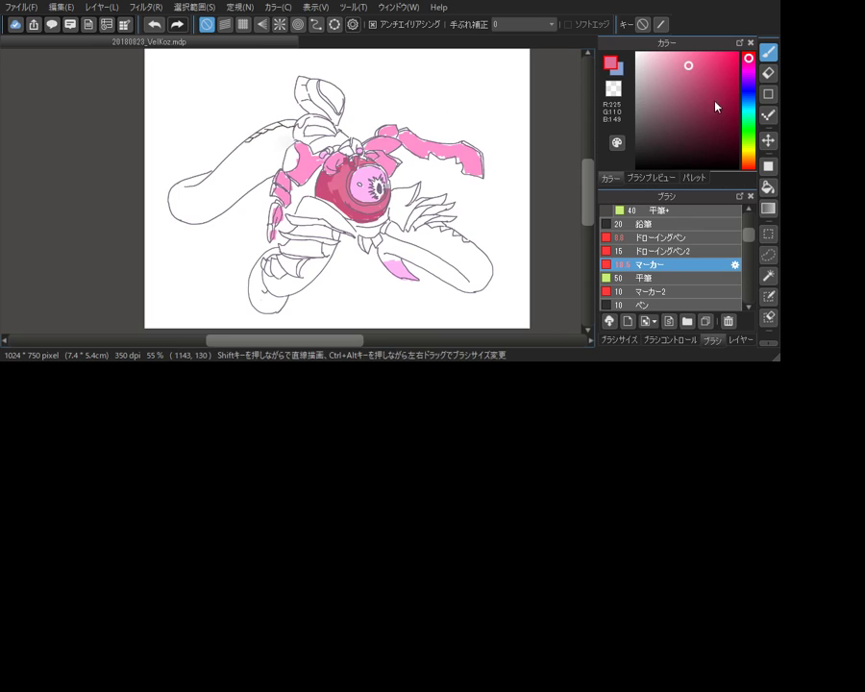
Paint the inner panel of the crest on top of the creature in tan
{"action": "left_click", "coordinate": [749, 155]}
{"action": "left_click", "coordinate": [667, 67]}
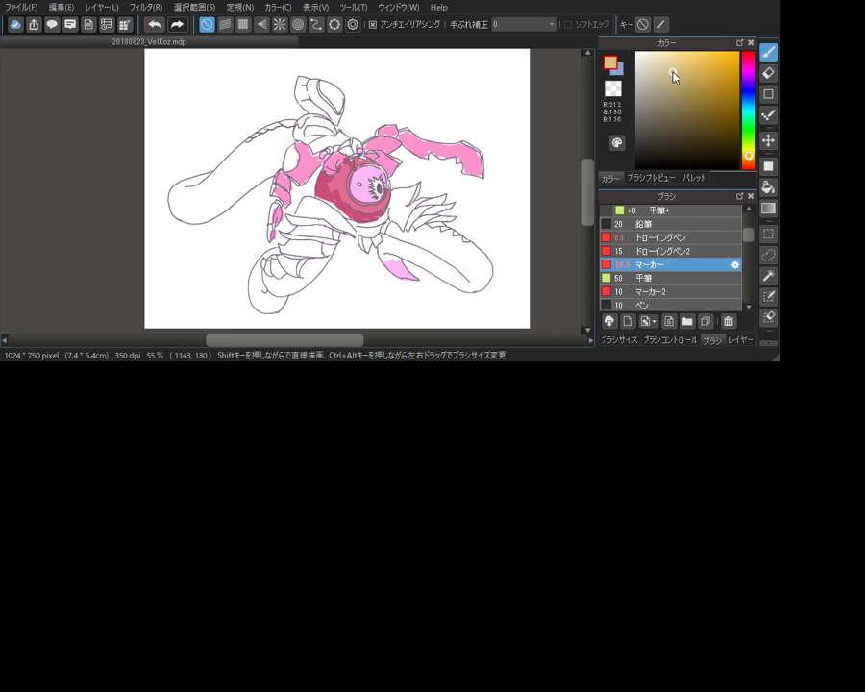
{"action": "mouse_move", "coordinate": [308, 81]}
{"action": "left_mouse_down"}
{"action": "mouse_move", "coordinate": [331, 117]}
{"action": "mouse_move", "coordinate": [324, 85]}
{"action": "mouse_move", "coordinate": [334, 106]}
{"action": "left_mouse_up"}
Paint the crest's outer part and the overlapping plates beneath it yellow (R244 G233 B114)
{"action": "left_click", "coordinate": [748, 151]}
{"action": "left_click", "coordinate": [689, 57]}
{"action": "left_click_drag", "start_coordinate": [295, 93], "coordinate": [318, 123]}
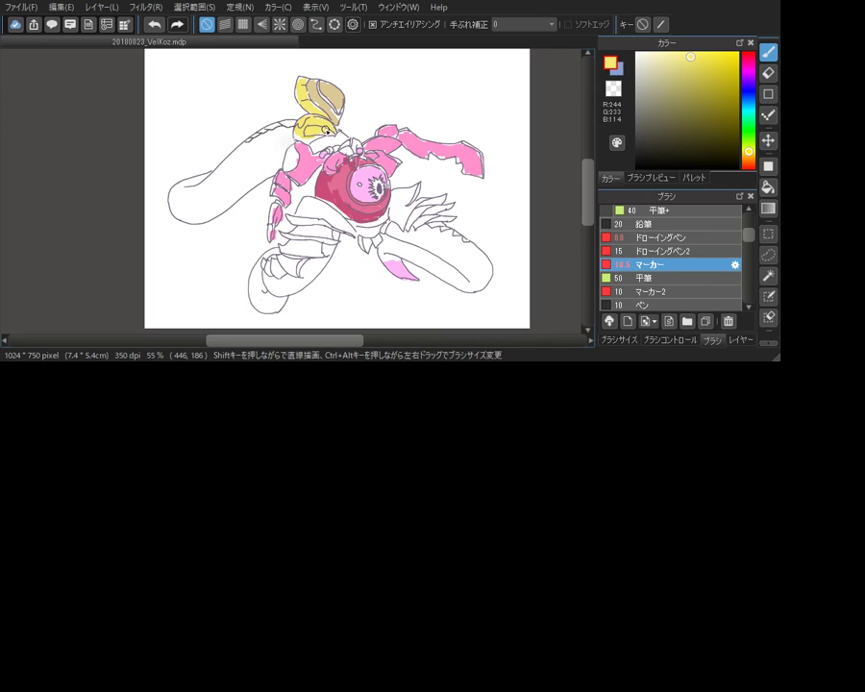
{"action": "left_click_drag", "start_coordinate": [317, 142], "coordinate": [346, 151]}
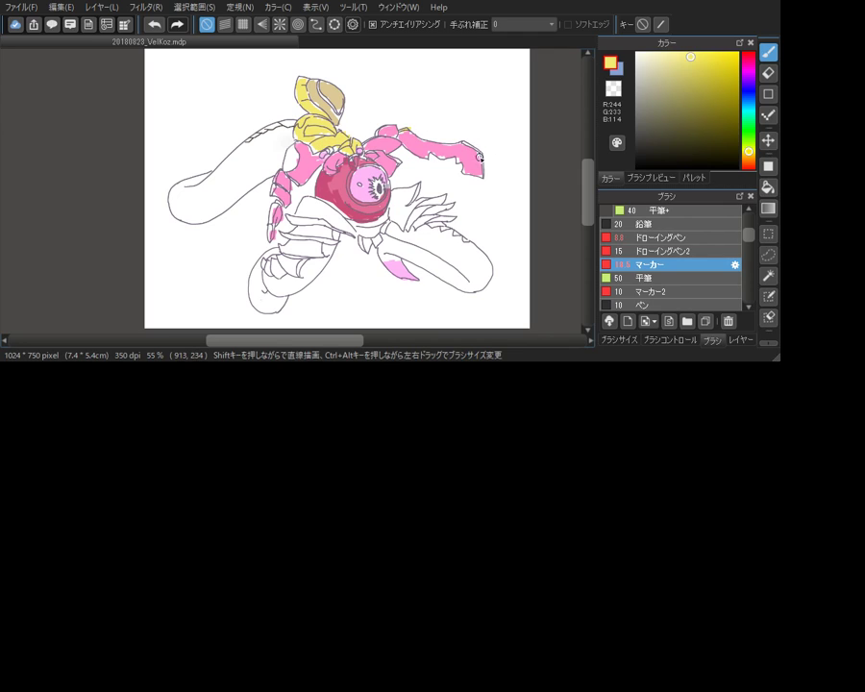
Paint the right-hand spikes, the armour plates below the body, the left arm's outer edges and the left tentacle's scales in the same yellow
{"action": "mouse_move", "coordinate": [402, 199]}
{"action": "left_mouse_down"}
{"action": "mouse_move", "coordinate": [398, 192]}
{"action": "mouse_move", "coordinate": [413, 207]}
{"action": "mouse_move", "coordinate": [408, 222]}
{"action": "mouse_move", "coordinate": [441, 199]}
{"action": "mouse_move", "coordinate": [451, 205]}
{"action": "mouse_move", "coordinate": [420, 223]}
{"action": "mouse_move", "coordinate": [445, 220]}
{"action": "left_mouse_up"}
{"action": "left_click_drag", "start_coordinate": [428, 217], "coordinate": [390, 222]}
{"action": "mouse_move", "coordinate": [392, 217]}
{"action": "left_mouse_down"}
{"action": "mouse_move", "coordinate": [359, 228]}
{"action": "mouse_move", "coordinate": [369, 232]}
{"action": "mouse_move", "coordinate": [362, 236]}
{"action": "mouse_move", "coordinate": [377, 237]}
{"action": "mouse_move", "coordinate": [311, 201]}
{"action": "mouse_move", "coordinate": [303, 217]}
{"action": "mouse_move", "coordinate": [316, 210]}
{"action": "mouse_move", "coordinate": [341, 224]}
{"action": "mouse_move", "coordinate": [312, 204]}
{"action": "mouse_move", "coordinate": [302, 224]}
{"action": "mouse_move", "coordinate": [327, 232]}
{"action": "mouse_move", "coordinate": [292, 233]}
{"action": "mouse_move", "coordinate": [331, 242]}
{"action": "mouse_move", "coordinate": [308, 244]}
{"action": "mouse_move", "coordinate": [320, 243]}
{"action": "mouse_move", "coordinate": [292, 266]}
{"action": "mouse_move", "coordinate": [295, 276]}
{"action": "mouse_move", "coordinate": [267, 271]}
{"action": "mouse_move", "coordinate": [299, 257]}
{"action": "left_mouse_up"}
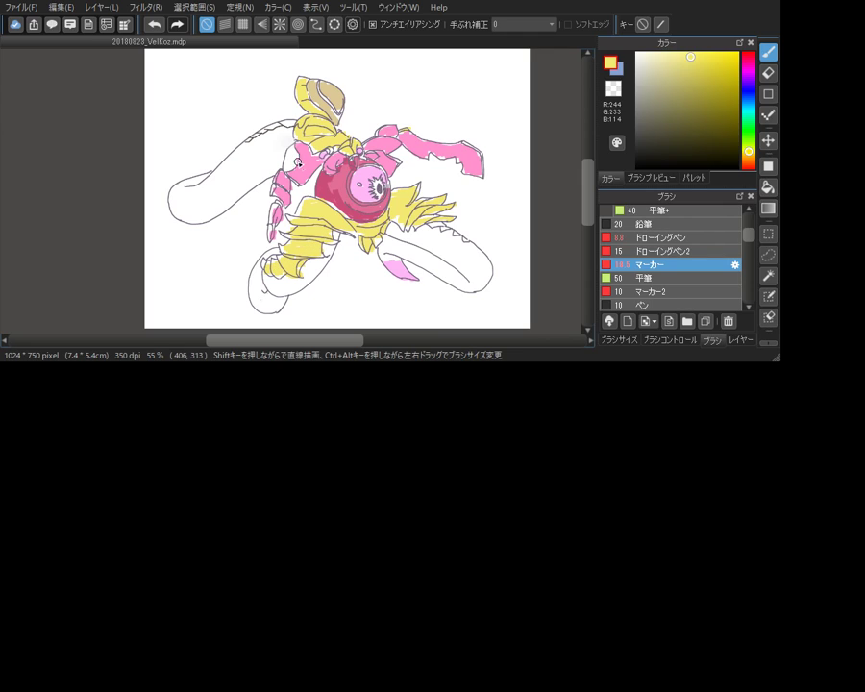
{"action": "mouse_move", "coordinate": [292, 151]}
{"action": "left_mouse_down"}
{"action": "mouse_move", "coordinate": [272, 197]}
{"action": "mouse_move", "coordinate": [272, 239]}
{"action": "left_mouse_up"}
{"action": "left_click_drag", "start_coordinate": [250, 142], "coordinate": [289, 123]}
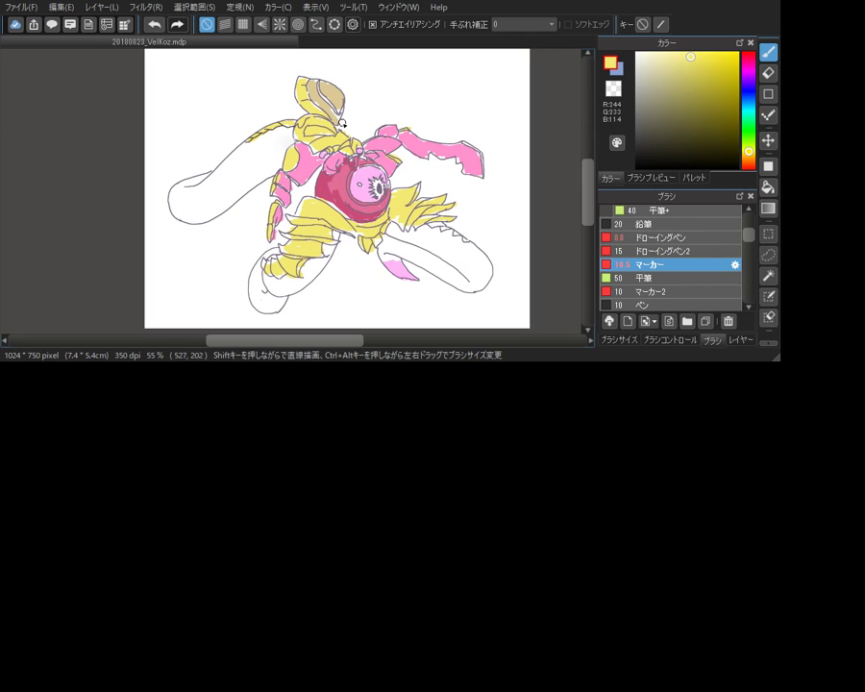
Add peach-orange (R255 G192 B136) accents to the right-hand spikes and the edges of the lower-left plates
{"action": "left_click", "coordinate": [747, 155]}
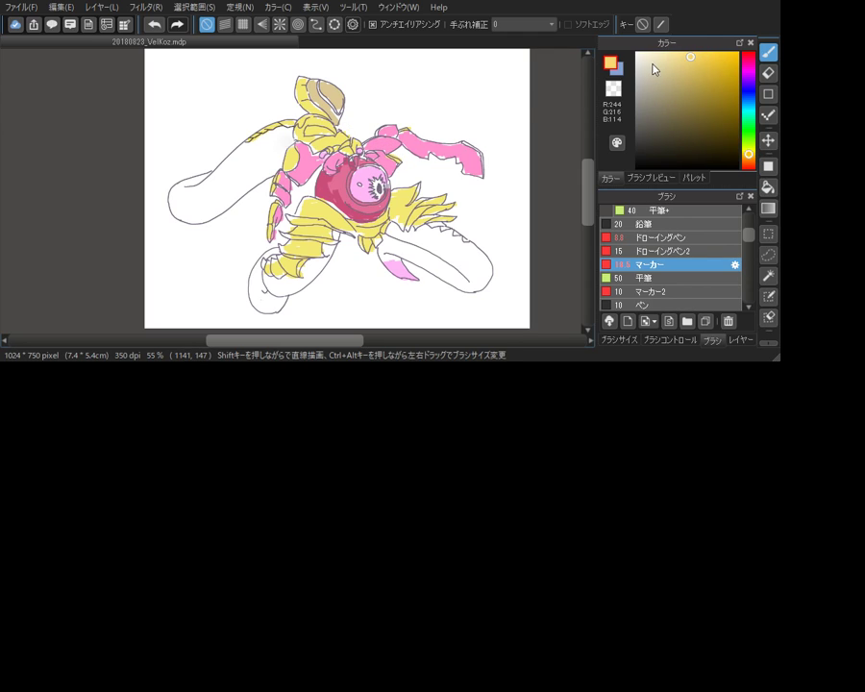
{"action": "left_click", "coordinate": [750, 160]}
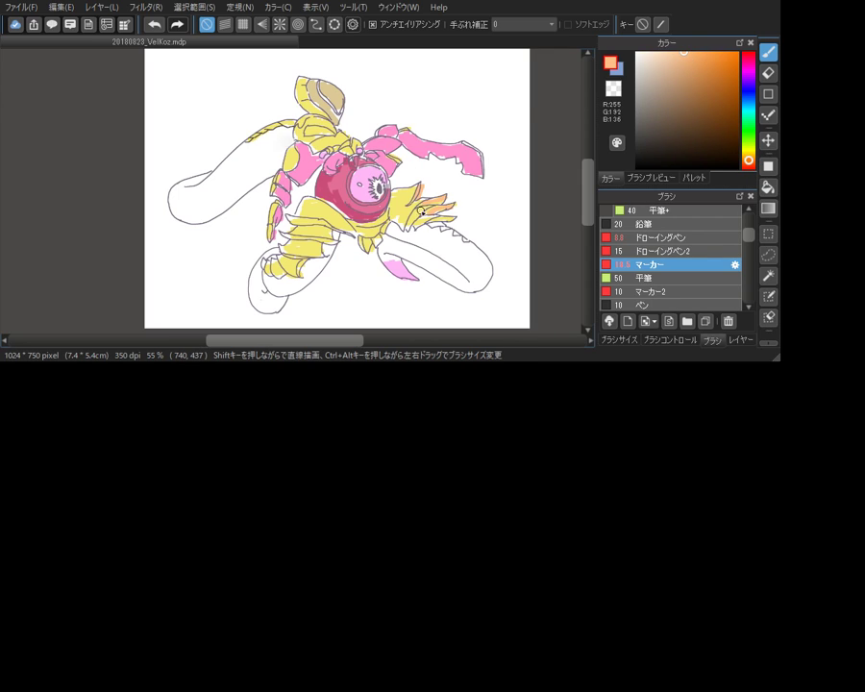
{"action": "mouse_move", "coordinate": [292, 220]}
{"action": "left_mouse_down"}
{"action": "mouse_move", "coordinate": [318, 221]}
{"action": "mouse_move", "coordinate": [305, 236]}
{"action": "mouse_move", "coordinate": [329, 240]}
{"action": "mouse_move", "coordinate": [308, 261]}
{"action": "left_mouse_up"}
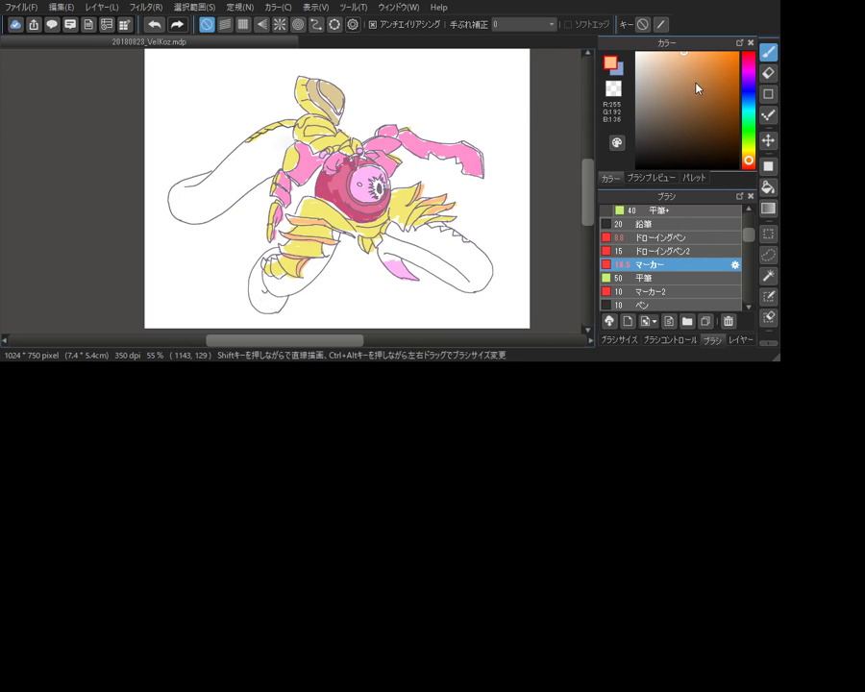
Paint the upper side of the lower-right tentacle light blue (R114 G198 B234)
{"action": "left_click", "coordinate": [752, 102]}
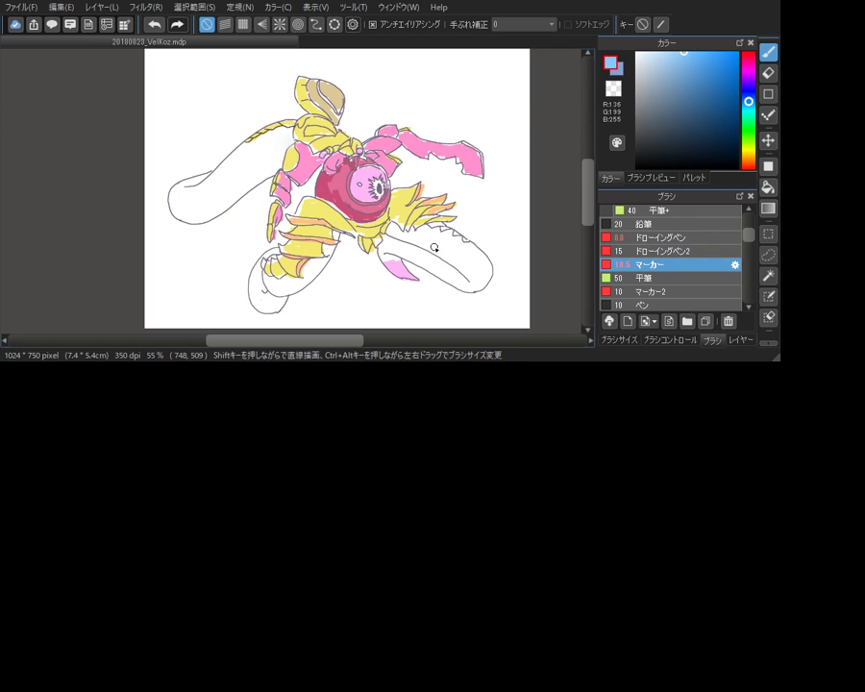
{"action": "mouse_move", "coordinate": [750, 109]}
{"action": "left_mouse_down"}
{"action": "mouse_move", "coordinate": [750, 120]}
{"action": "mouse_move", "coordinate": [750, 109]}
{"action": "left_mouse_up"}
{"action": "left_click", "coordinate": [688, 62]}
{"action": "mouse_move", "coordinate": [434, 245]}
{"action": "left_mouse_down"}
{"action": "mouse_move", "coordinate": [391, 230]}
{"action": "mouse_move", "coordinate": [425, 243]}
{"action": "mouse_move", "coordinate": [425, 228]}
{"action": "mouse_move", "coordinate": [447, 234]}
{"action": "mouse_move", "coordinate": [487, 259]}
{"action": "mouse_move", "coordinate": [470, 247]}
{"action": "mouse_move", "coordinate": [483, 269]}
{"action": "mouse_move", "coordinate": [481, 247]}
{"action": "mouse_move", "coordinate": [492, 266]}
{"action": "mouse_move", "coordinate": [479, 262]}
{"action": "mouse_move", "coordinate": [483, 275]}
{"action": "mouse_move", "coordinate": [441, 245]}
{"action": "mouse_move", "coordinate": [472, 279]}
{"action": "mouse_move", "coordinate": [462, 262]}
{"action": "mouse_move", "coordinate": [390, 250]}
{"action": "mouse_move", "coordinate": [387, 239]}
{"action": "mouse_move", "coordinate": [459, 272]}
{"action": "left_mouse_up"}
{"action": "key", "text": "z"}
{"action": "key", "text": "z"}
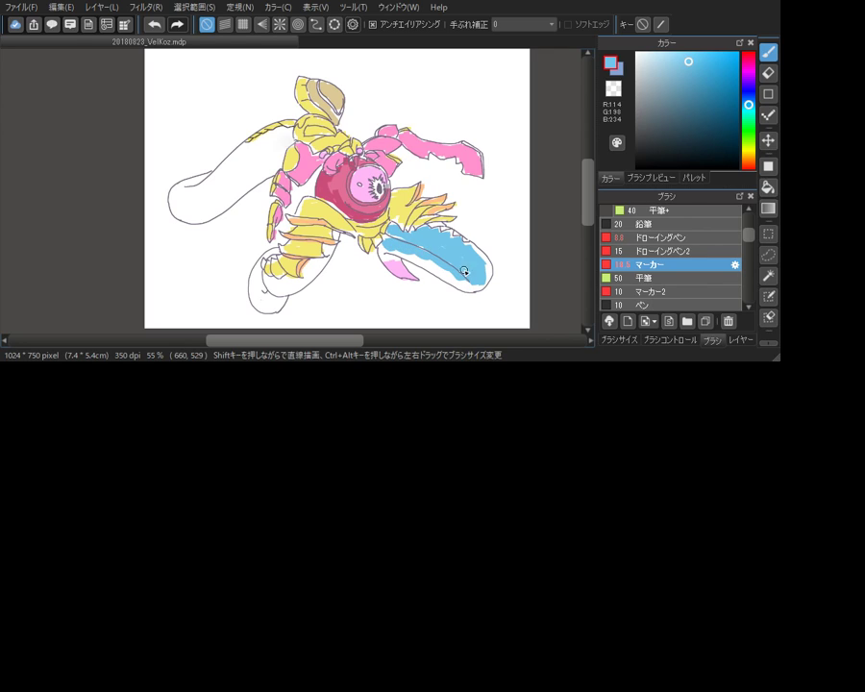
Paint the underside of the lower-right tentacle and its lengthwise stripe mint green (R114 G234 B170)
{"action": "left_click", "coordinate": [748, 121]}
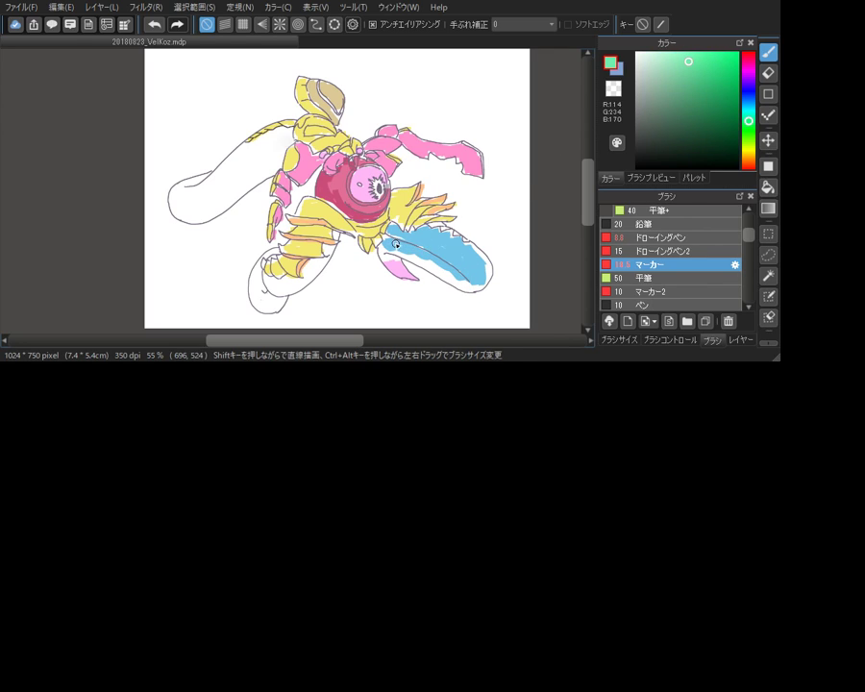
{"action": "mouse_move", "coordinate": [386, 252]}
{"action": "left_mouse_down"}
{"action": "mouse_move", "coordinate": [432, 270]}
{"action": "mouse_move", "coordinate": [420, 254]}
{"action": "mouse_move", "coordinate": [465, 287]}
{"action": "left_mouse_up"}
{"action": "left_click_drag", "start_coordinate": [436, 251], "coordinate": [467, 274]}
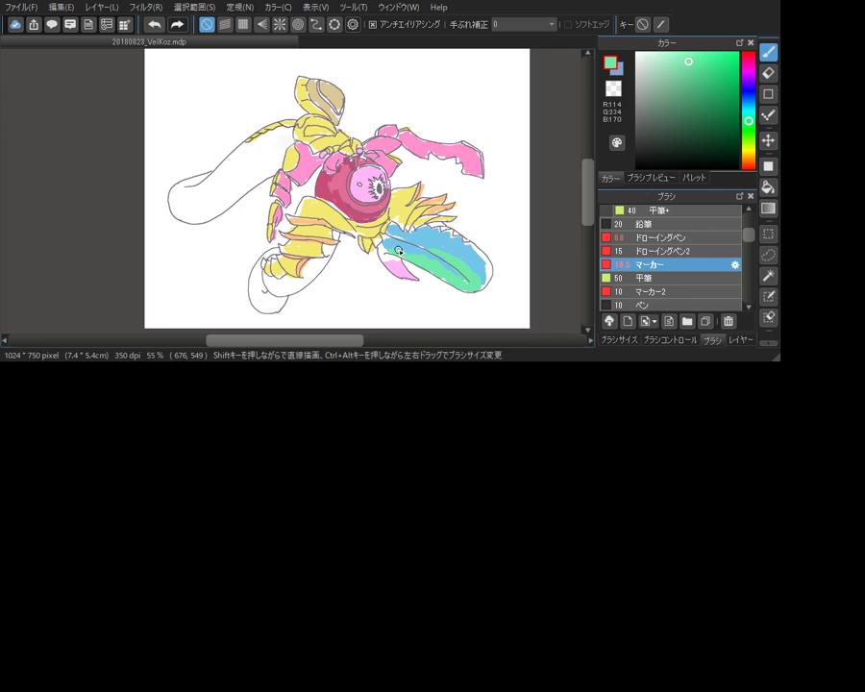
Shade the base and inner edge of the small pink tentacle tip below the body in light purple (R185 G150 B234)
{"action": "left_click_drag", "start_coordinate": [747, 85], "coordinate": [746, 83]}
{"action": "left_click_drag", "start_coordinate": [388, 247], "coordinate": [380, 251]}
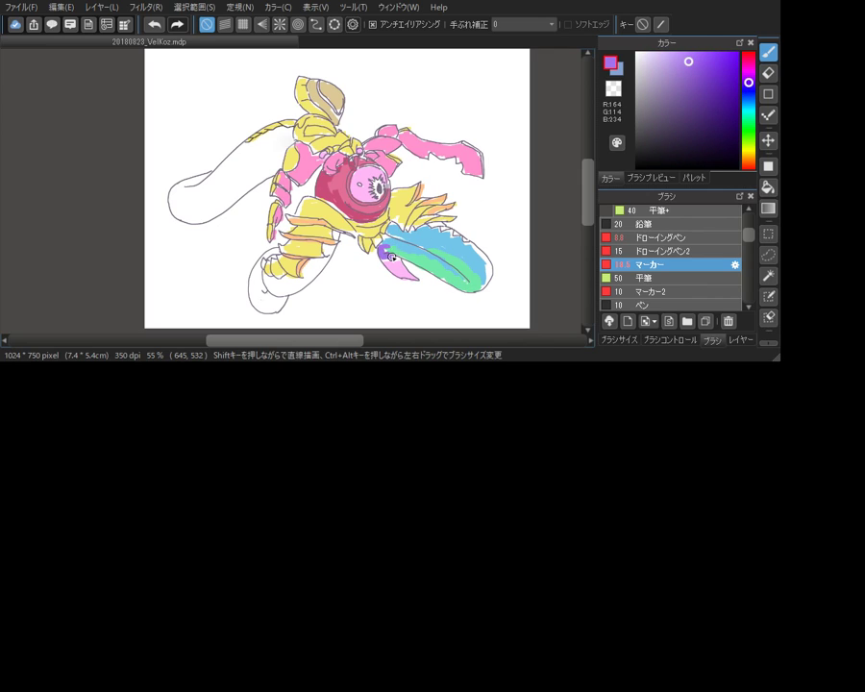
{"action": "left_click", "coordinate": [672, 61]}
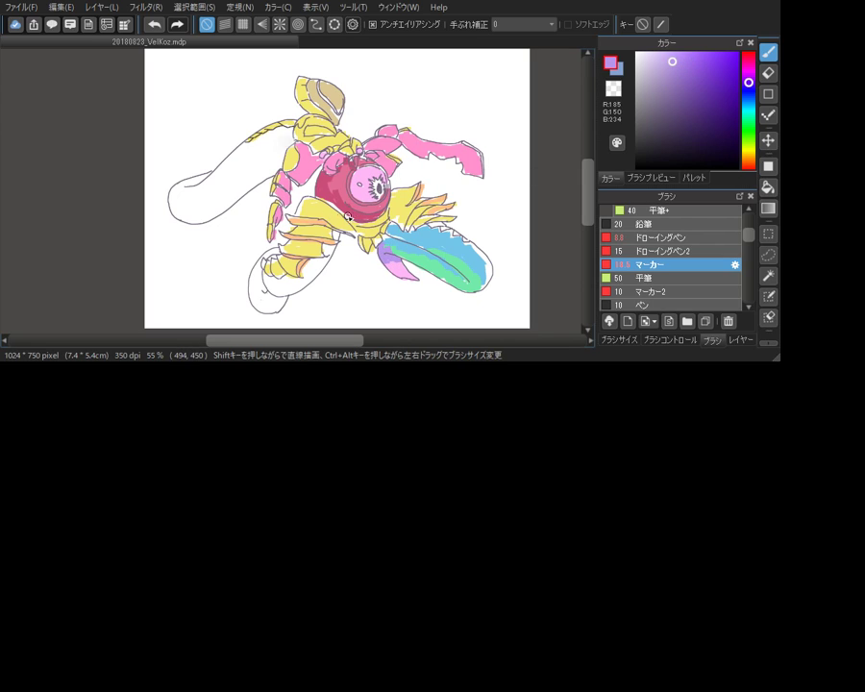
{"action": "mouse_move", "coordinate": [399, 263]}
{"action": "left_mouse_down"}
{"action": "mouse_move", "coordinate": [416, 273]}
{"action": "mouse_move", "coordinate": [389, 269]}
{"action": "mouse_move", "coordinate": [405, 274]}
{"action": "left_mouse_up"}
{"action": "key", "text": "ctrl+z"}
Paint the lower-left tentacle with the same mint green along its underside and the same light blue above it
{"action": "left_click", "coordinate": [435, 257], "text": "alt"}
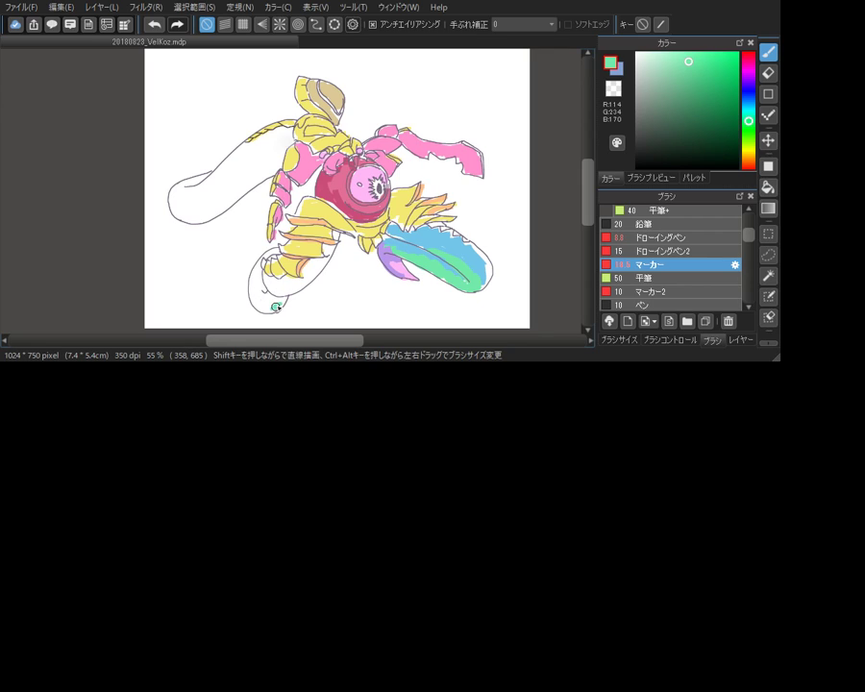
{"action": "mouse_move", "coordinate": [278, 306]}
{"action": "left_mouse_down"}
{"action": "mouse_move", "coordinate": [311, 276]}
{"action": "mouse_move", "coordinate": [299, 288]}
{"action": "mouse_move", "coordinate": [328, 258]}
{"action": "left_mouse_up"}
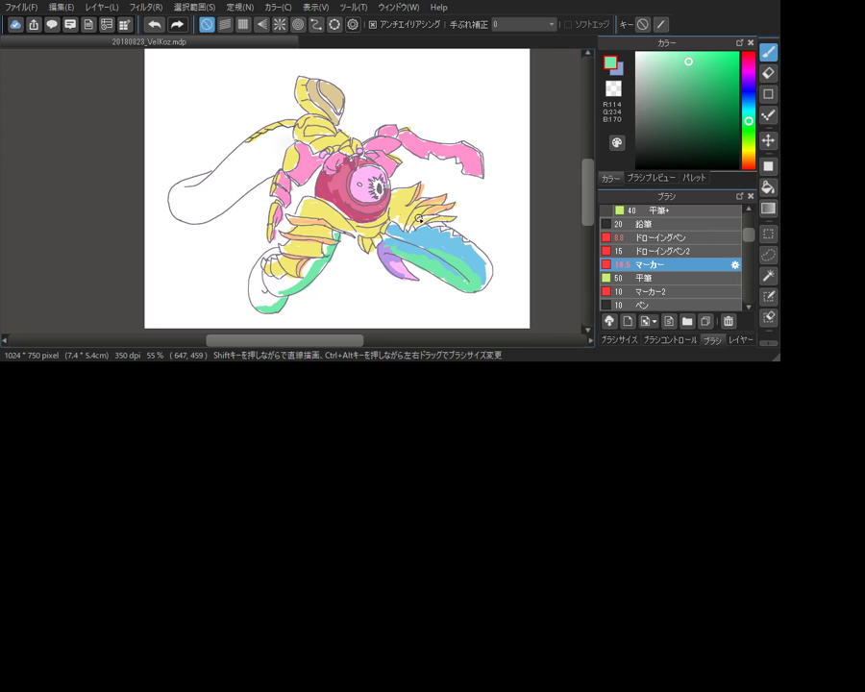
{"action": "left_click", "coordinate": [438, 232], "text": "alt"}
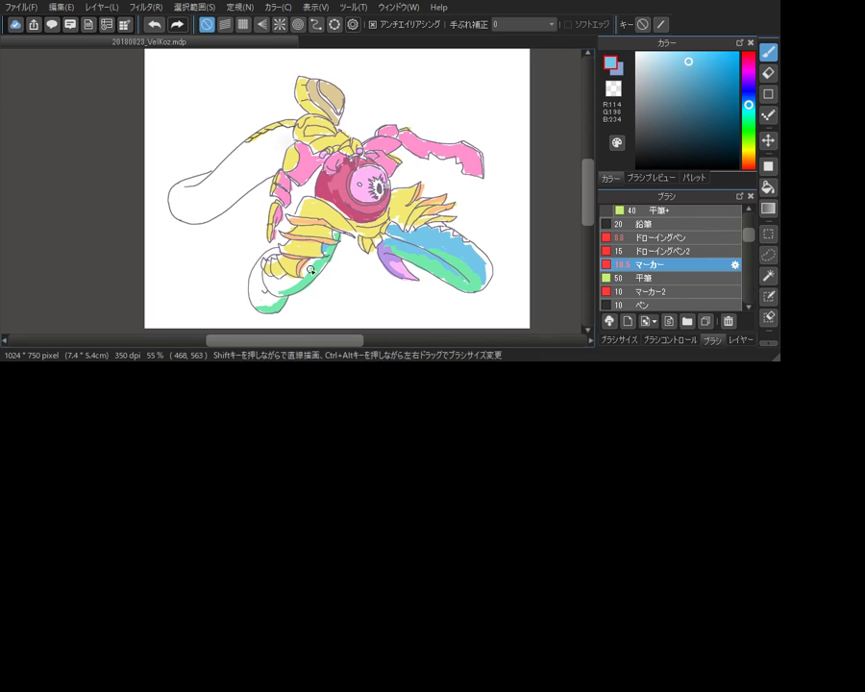
{"action": "mouse_move", "coordinate": [309, 267]}
{"action": "left_mouse_down"}
{"action": "mouse_move", "coordinate": [280, 291]}
{"action": "mouse_move", "coordinate": [265, 282]}
{"action": "mouse_move", "coordinate": [273, 282]}
{"action": "mouse_move", "coordinate": [279, 248]}
{"action": "mouse_move", "coordinate": [269, 296]}
{"action": "left_mouse_up"}
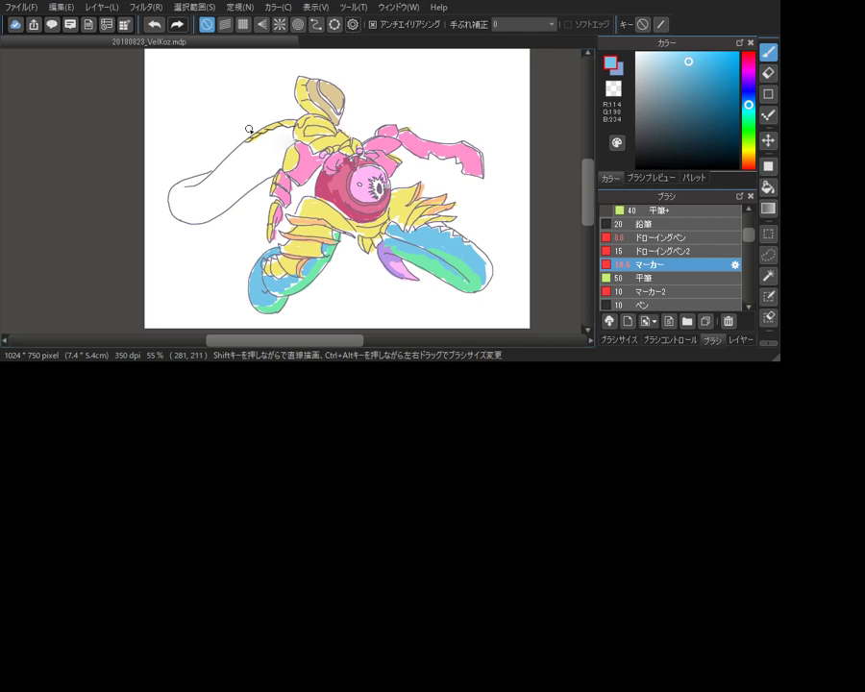
Paint the left tentacle's upper side light blue and erase the pale smudge near its base on レイヤー2
{"action": "mouse_move", "coordinate": [218, 174]}
{"action": "left_mouse_down"}
{"action": "mouse_move", "coordinate": [180, 189]}
{"action": "mouse_move", "coordinate": [286, 136]}
{"action": "mouse_move", "coordinate": [219, 196]}
{"action": "mouse_move", "coordinate": [189, 206]}
{"action": "mouse_move", "coordinate": [180, 196]}
{"action": "left_mouse_up"}
{"action": "mouse_move", "coordinate": [269, 146]}
{"action": "left_mouse_down"}
{"action": "mouse_move", "coordinate": [278, 141]}
{"action": "mouse_move", "coordinate": [270, 151]}
{"action": "left_mouse_up"}
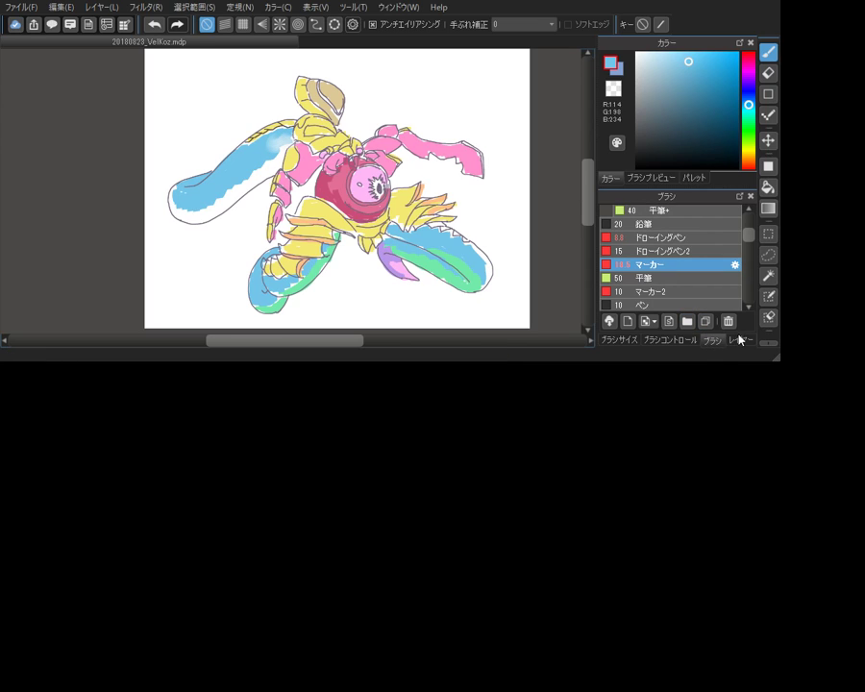
{"action": "left_click", "coordinate": [739, 339]}
{"action": "left_click", "coordinate": [634, 270]}
{"action": "left_click", "coordinate": [605, 270]}
{"action": "left_click", "coordinate": [605, 270]}
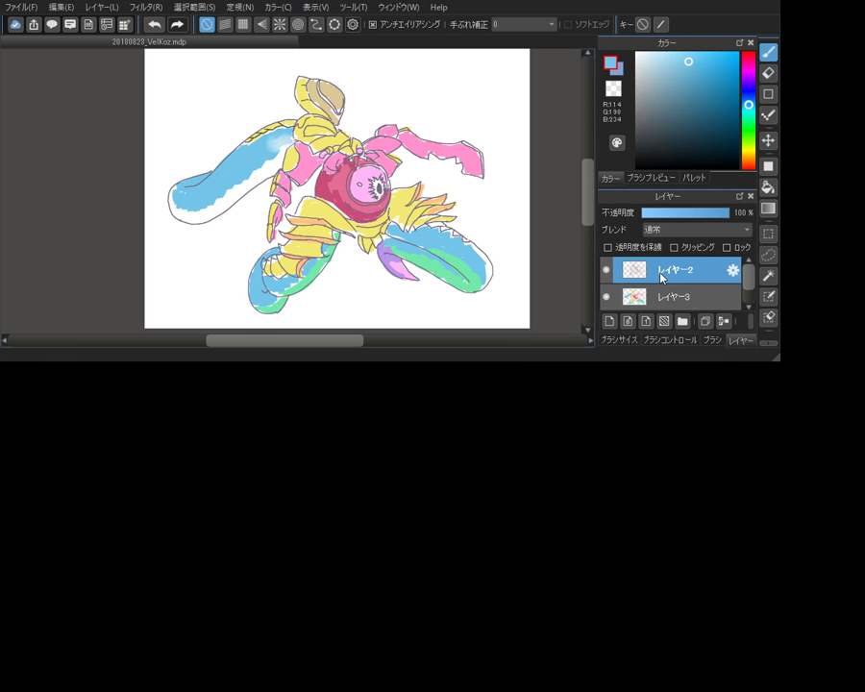
{"action": "left_click", "coordinate": [768, 72]}
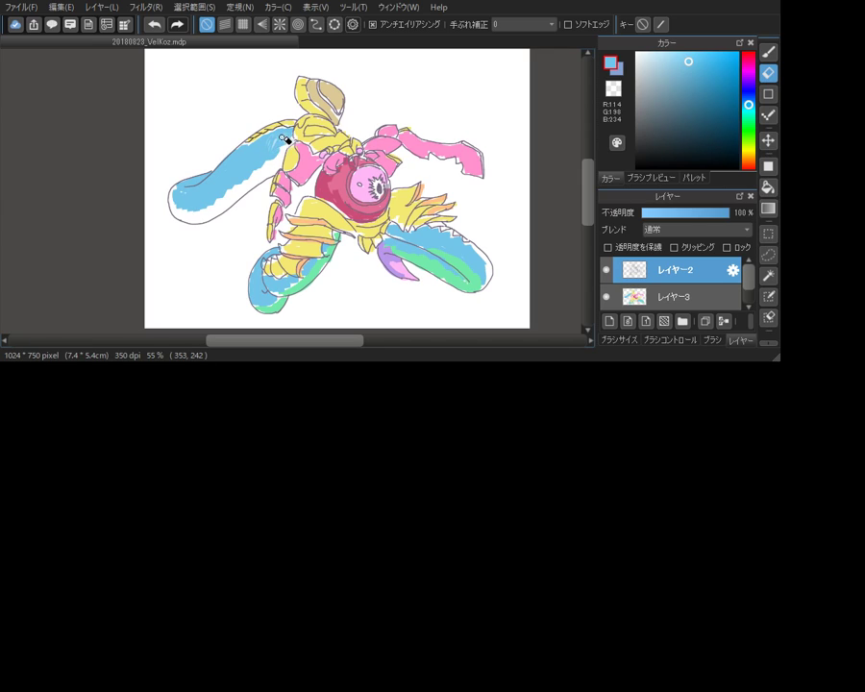
On レイヤー3, paint the left tentacle's underside mint green and fill the gaps at its tip with light blue
{"action": "left_click", "coordinate": [693, 306]}
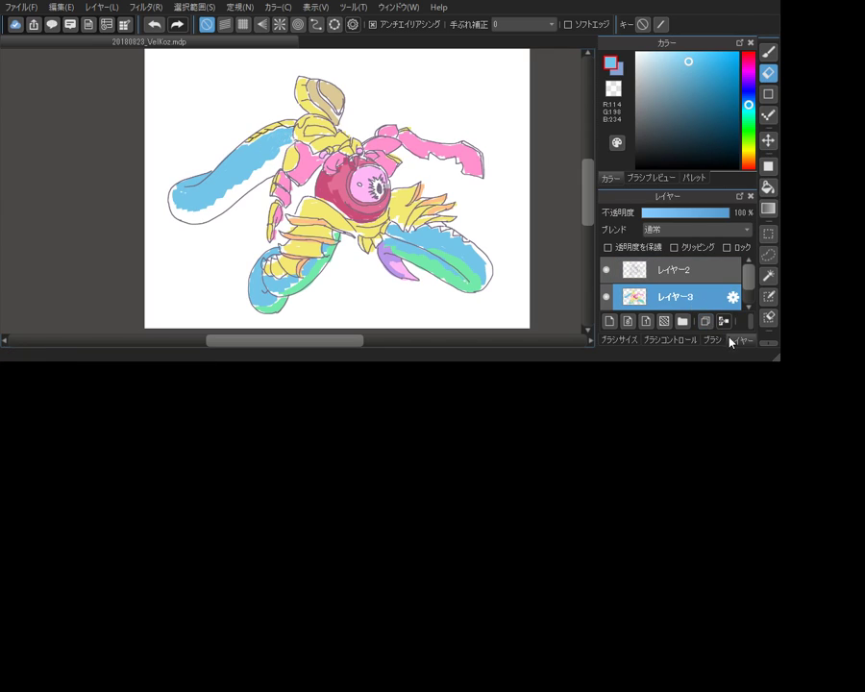
{"action": "left_click", "coordinate": [768, 51]}
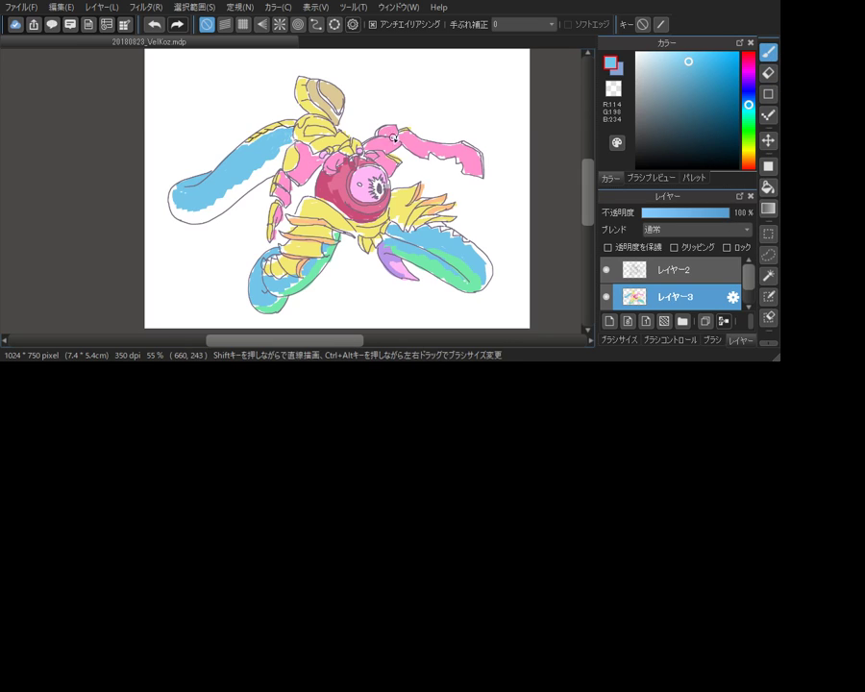
{"action": "left_click", "coordinate": [748, 122]}
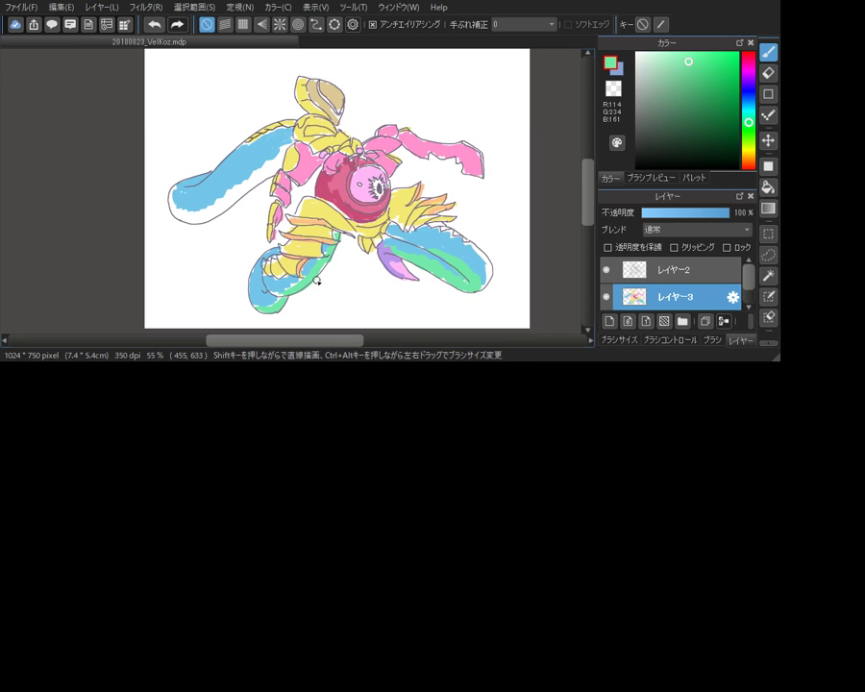
{"action": "mouse_move", "coordinate": [179, 212]}
{"action": "left_mouse_down"}
{"action": "mouse_move", "coordinate": [208, 205]}
{"action": "mouse_move", "coordinate": [224, 211]}
{"action": "mouse_move", "coordinate": [286, 144]}
{"action": "mouse_move", "coordinate": [265, 179]}
{"action": "left_mouse_up"}
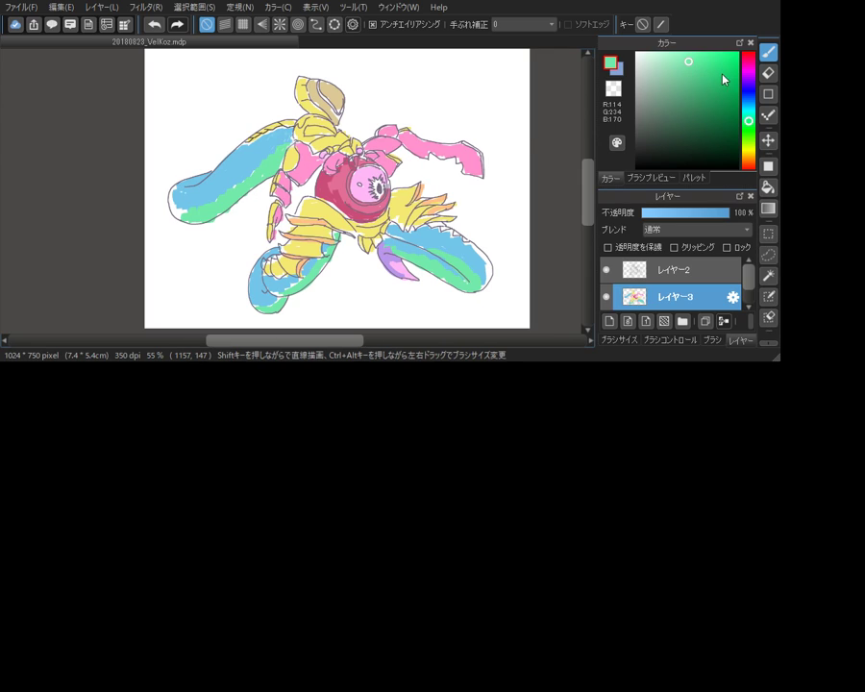
{"action": "right_click", "coordinate": [220, 182]}
{"action": "left_click_drag", "start_coordinate": [172, 198], "coordinate": [173, 206]}
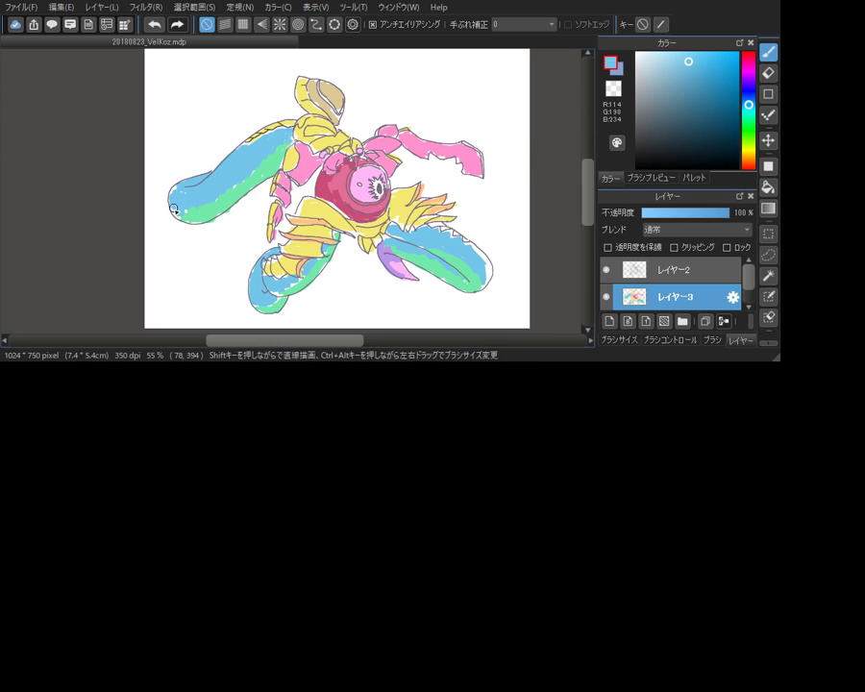
Paint the left tentacle's curled tip purple (R189 G135 B239) with a pale green (R184 G250 B208) patch inside it
{"action": "left_click", "coordinate": [749, 81]}
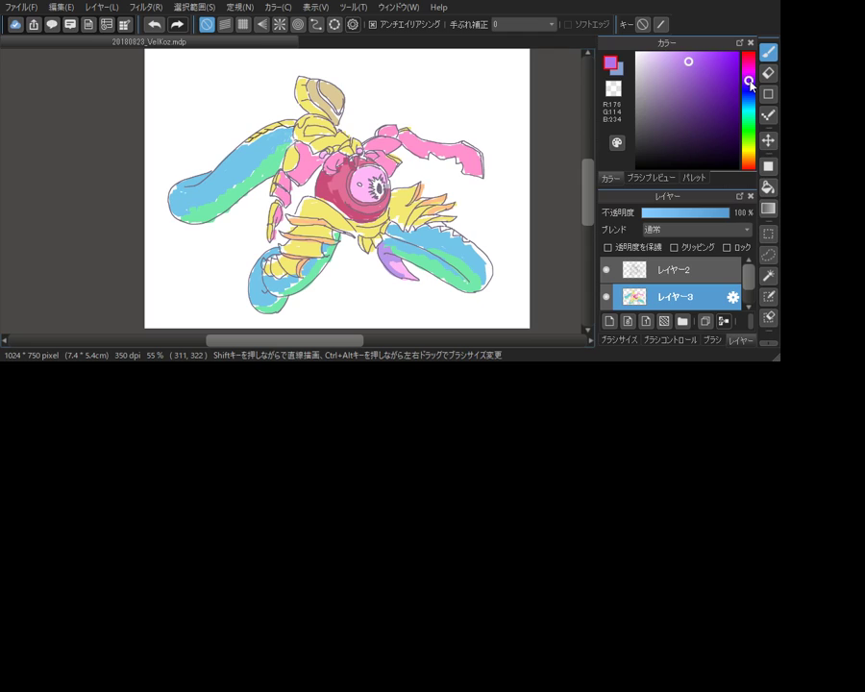
{"action": "left_click", "coordinate": [680, 59]}
{"action": "mouse_move", "coordinate": [202, 190]}
{"action": "left_mouse_down"}
{"action": "mouse_move", "coordinate": [196, 179]}
{"action": "mouse_move", "coordinate": [179, 194]}
{"action": "left_mouse_up"}
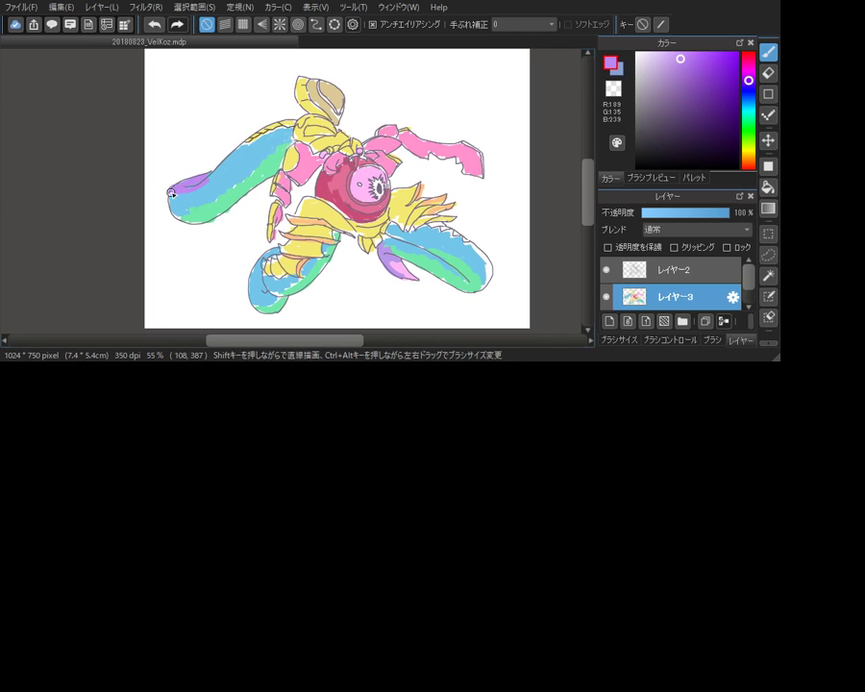
{"action": "left_click", "coordinate": [749, 123]}
{"action": "left_click", "coordinate": [663, 55]}
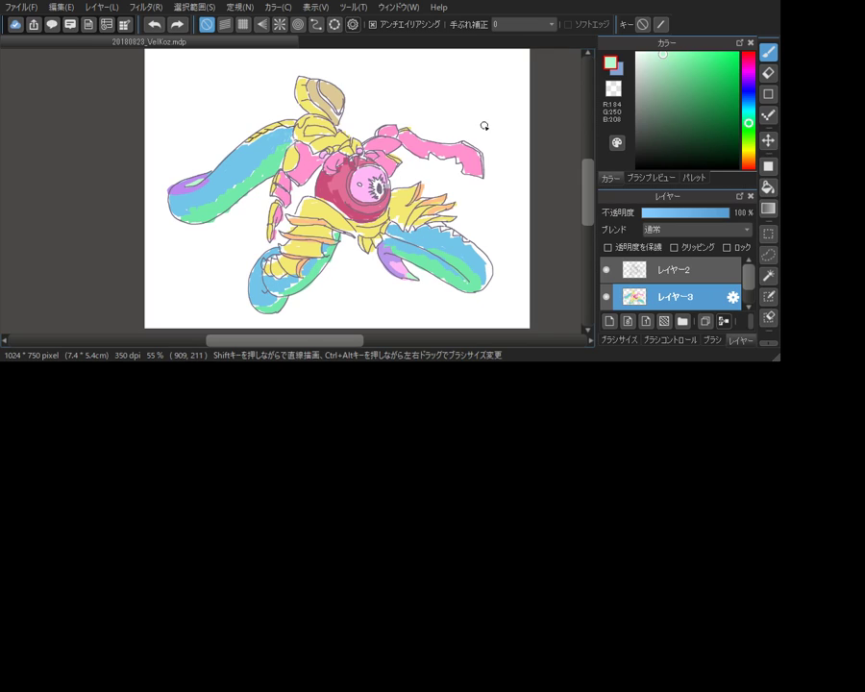
Paint the outer edge at the end of the right pink arm in the armour's yellow (R244 G233 B114)
{"action": "left_click", "coordinate": [284, 139], "text": "alt"}
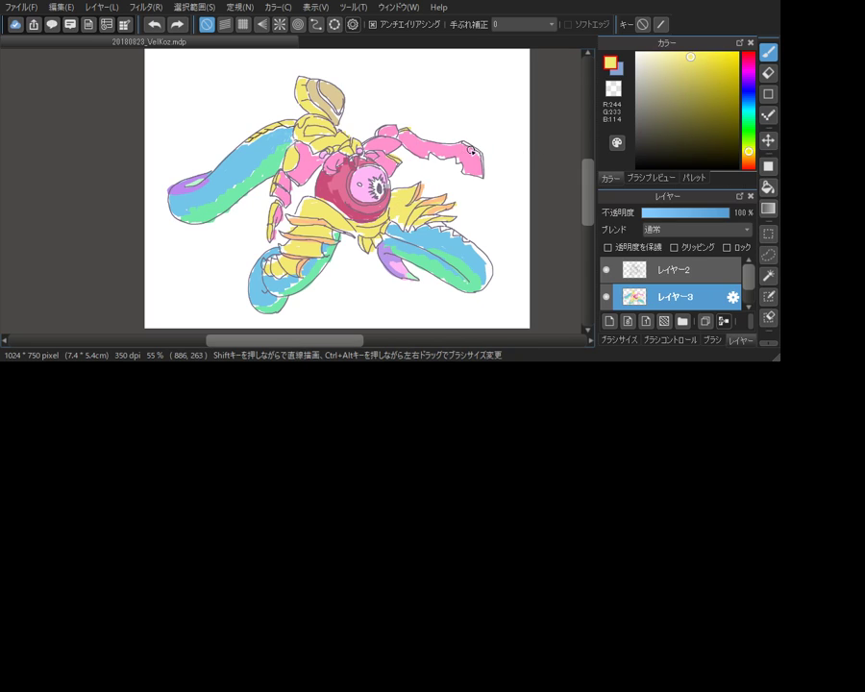
{"action": "left_click_drag", "start_coordinate": [474, 148], "coordinate": [487, 175]}
{"action": "key", "text": "z"}
{"action": "key", "text": "x"}
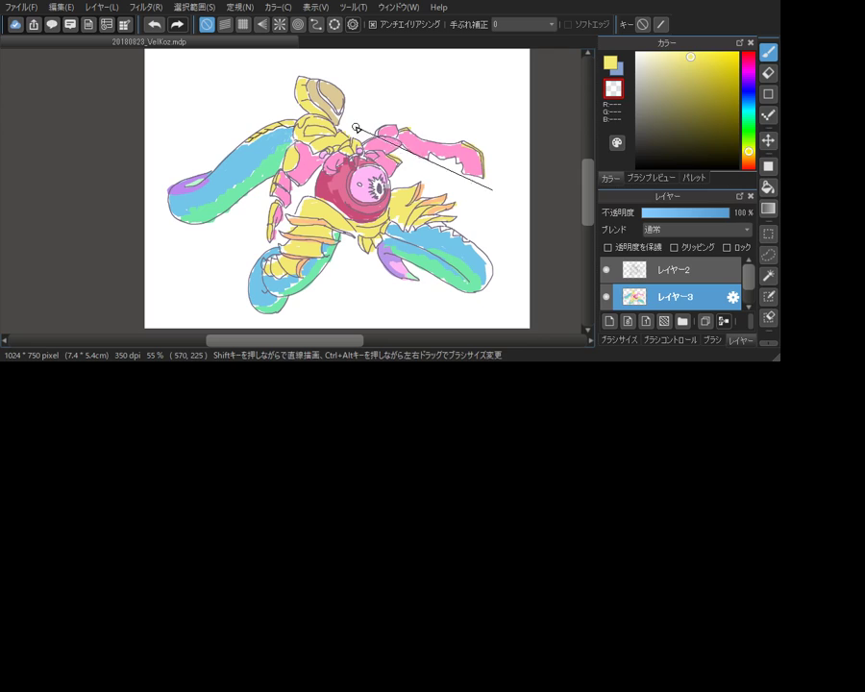
Add orange (R255 G170 B113) shading to the yellow crest, the plates beneath it, the lower armour plates and the right-hand spikes
{"action": "left_click", "coordinate": [748, 161]}
{"action": "left_click", "coordinate": [695, 52]}
{"action": "left_click_drag", "start_coordinate": [694, 53], "coordinate": [693, 52]}
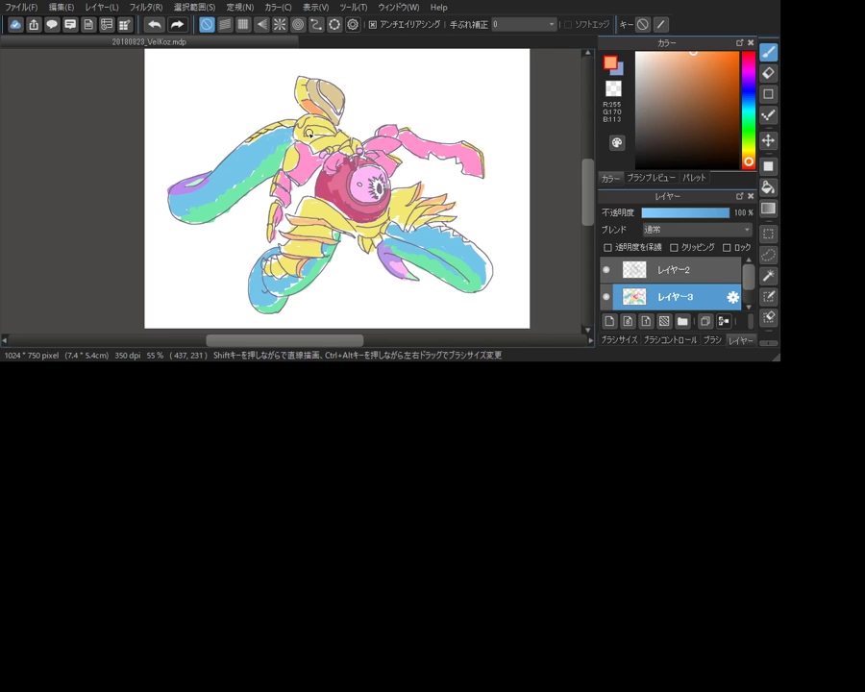
{"action": "left_click_drag", "start_coordinate": [306, 132], "coordinate": [330, 133]}
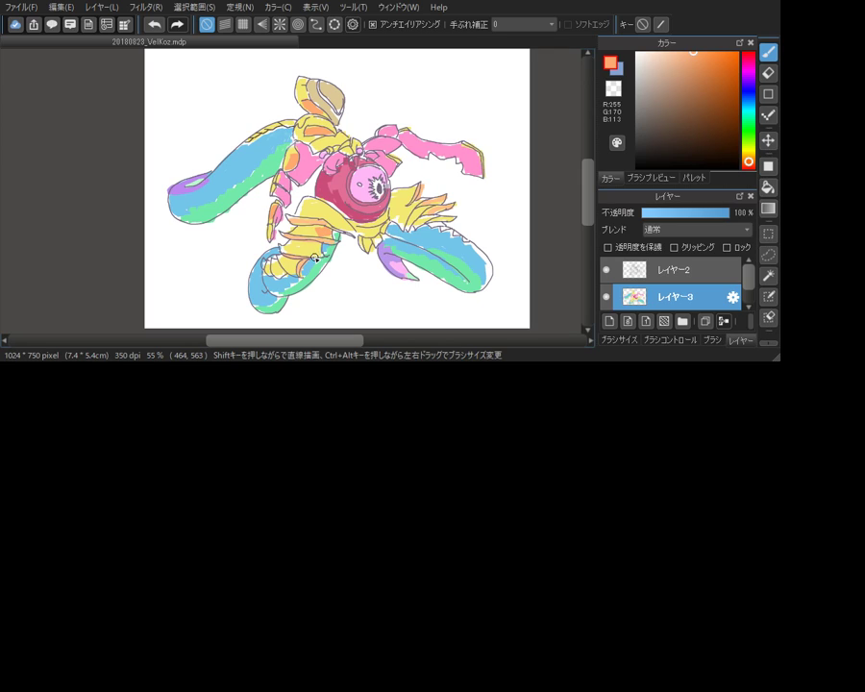
{"action": "left_click_drag", "start_coordinate": [293, 239], "coordinate": [283, 263]}
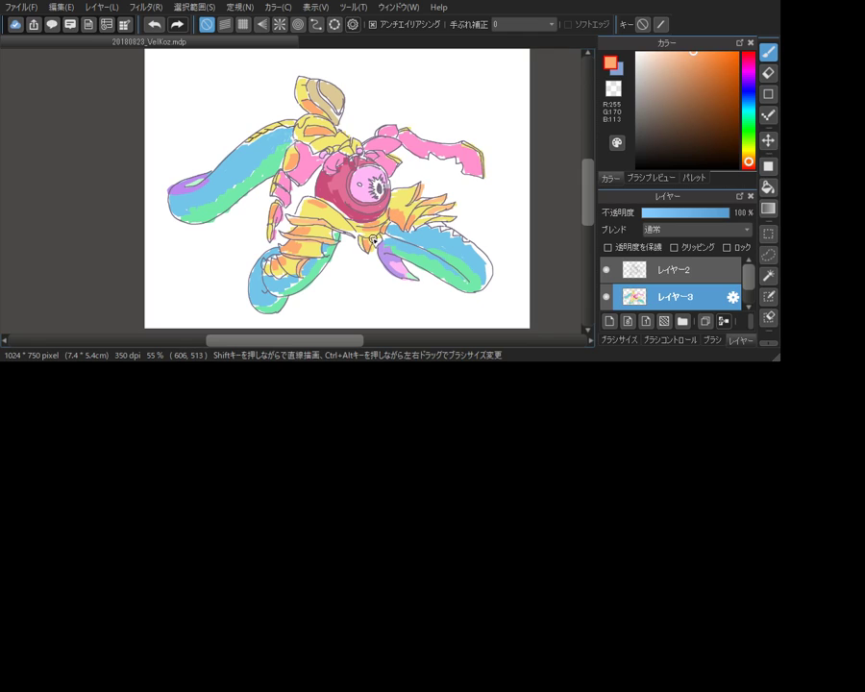
Paint a deeper pink (R220 G104 B183) iris around the pupil of the eye
{"action": "left_click", "coordinate": [402, 195], "text": "alt"}
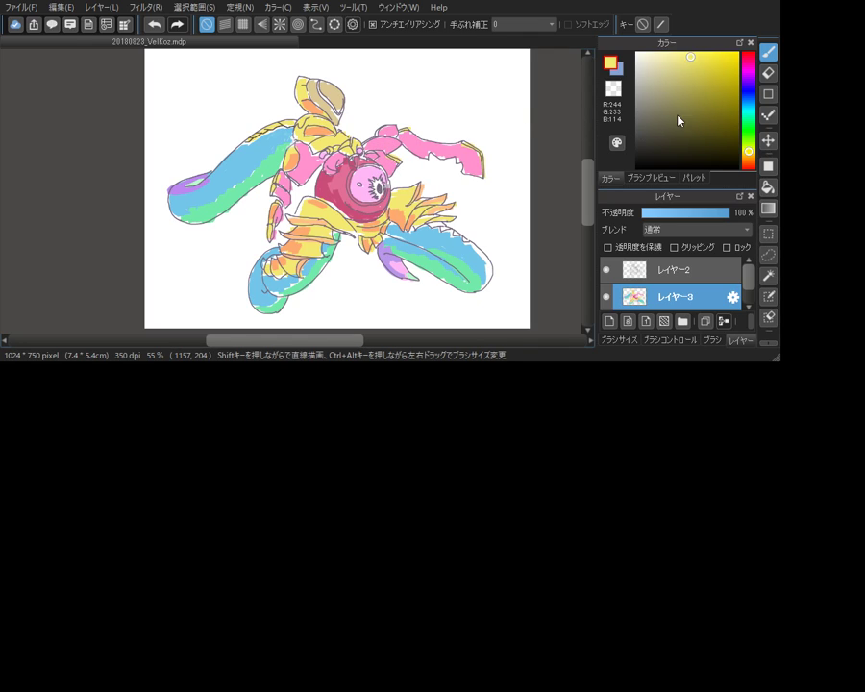
{"action": "left_click", "coordinate": [749, 69]}
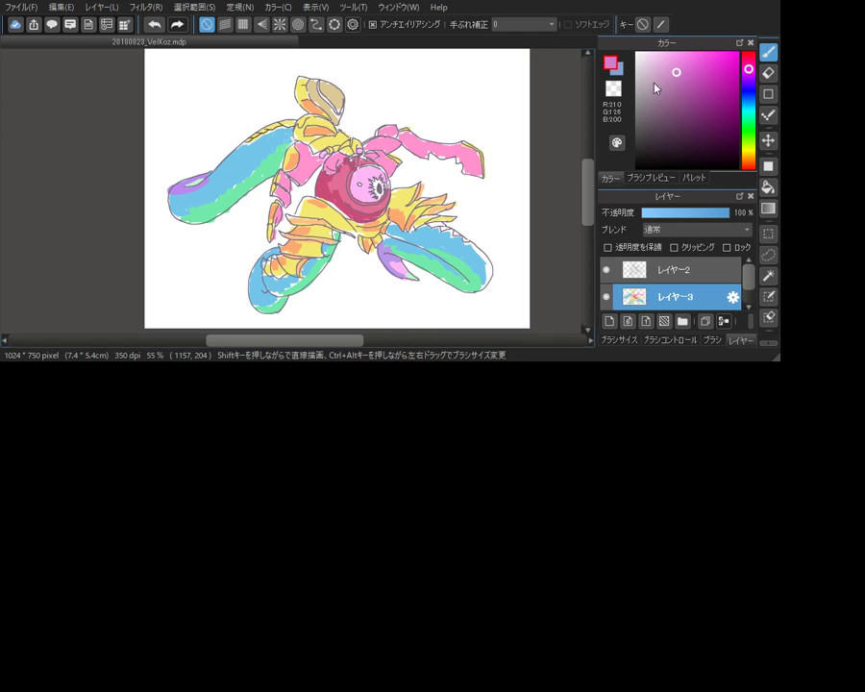
{"action": "left_click", "coordinate": [689, 67]}
{"action": "mouse_move", "coordinate": [365, 193]}
{"action": "left_mouse_down"}
{"action": "mouse_move", "coordinate": [377, 197]}
{"action": "mouse_move", "coordinate": [373, 176]}
{"action": "mouse_move", "coordinate": [361, 193]}
{"action": "left_mouse_up"}
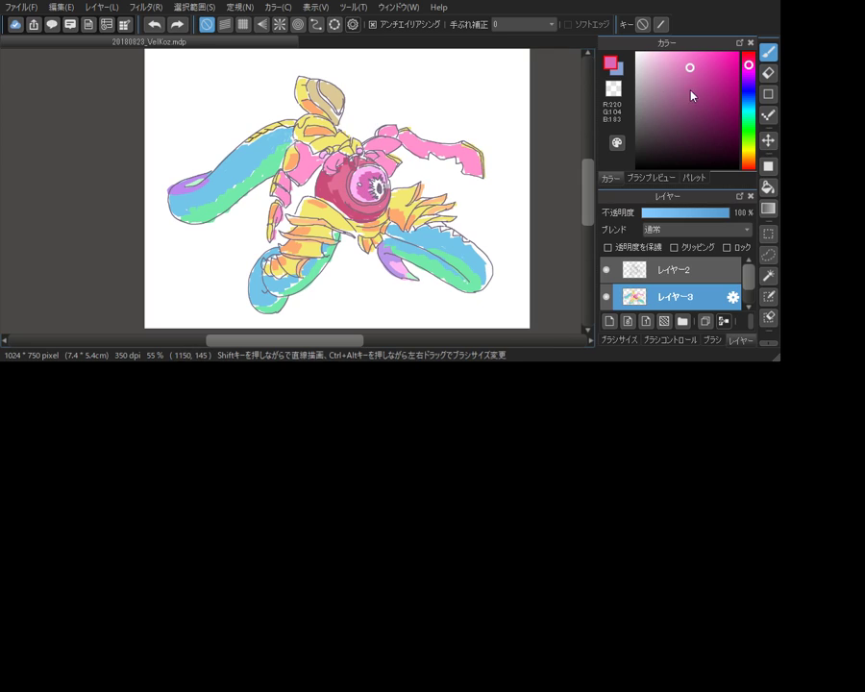
Write a small pink signature mark beneath the creature's body with the ドローイングペン brush
{"action": "left_click", "coordinate": [710, 338]}
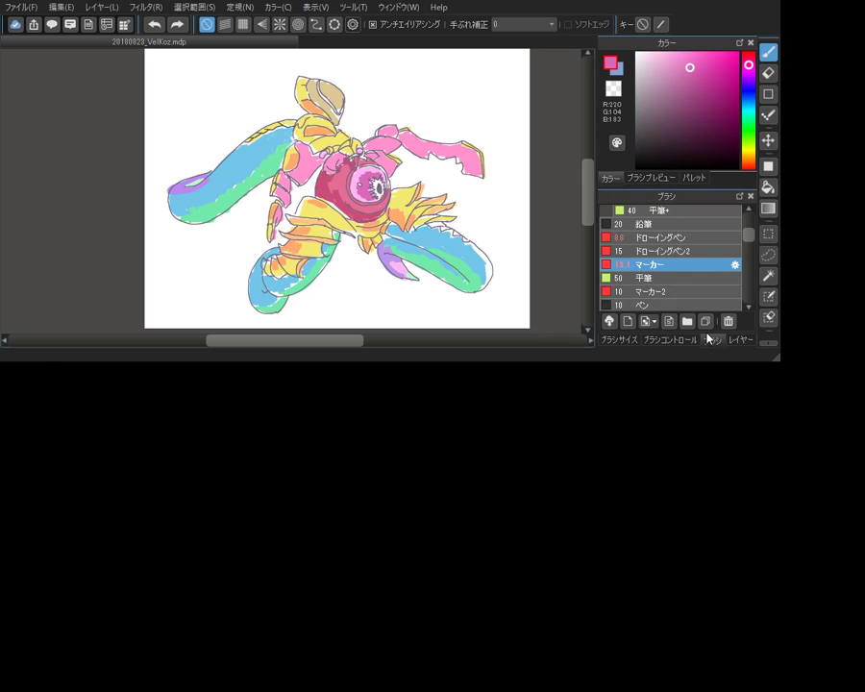
{"action": "left_click", "coordinate": [663, 238]}
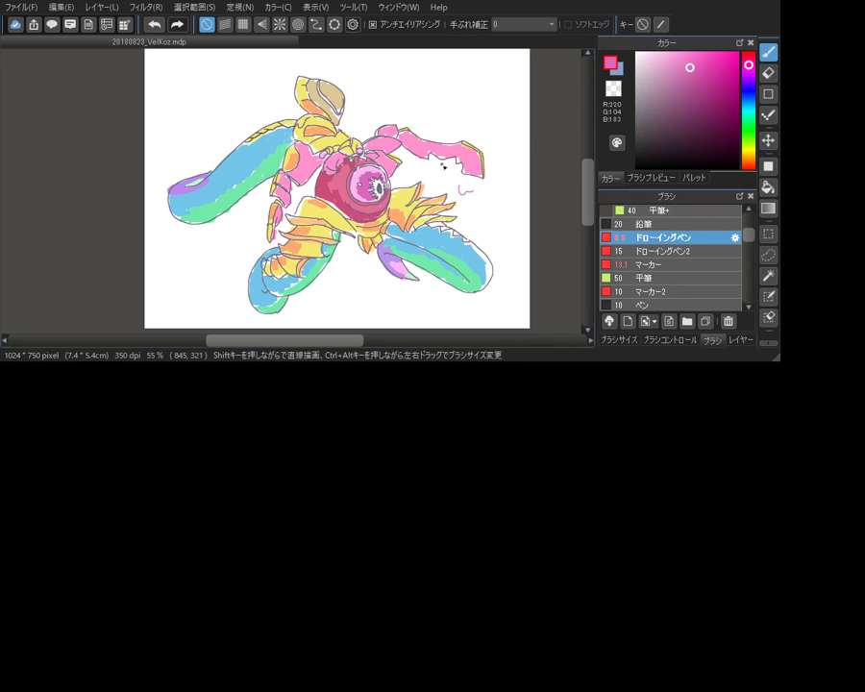
{"action": "left_click_drag", "start_coordinate": [344, 241], "coordinate": [351, 248]}
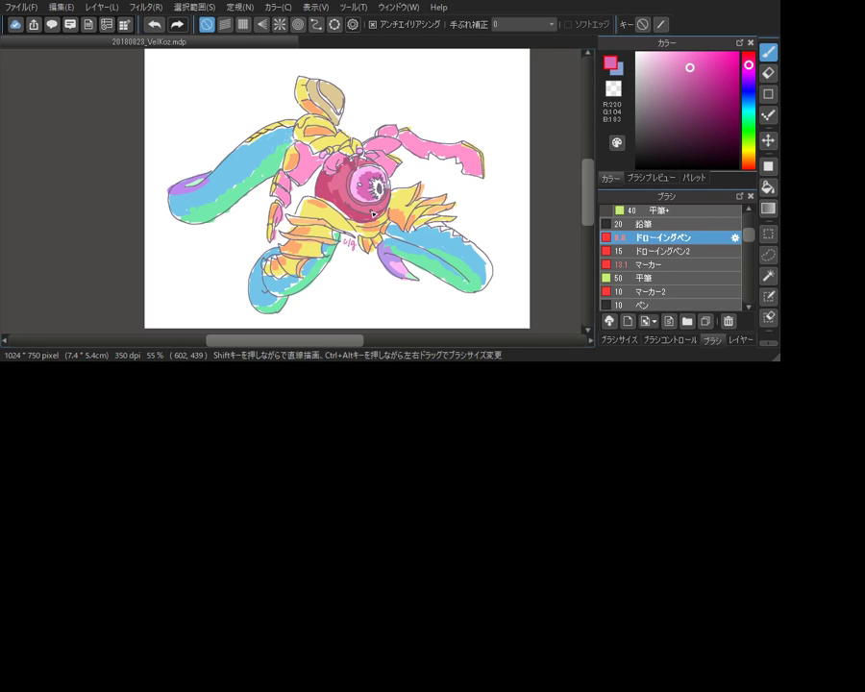